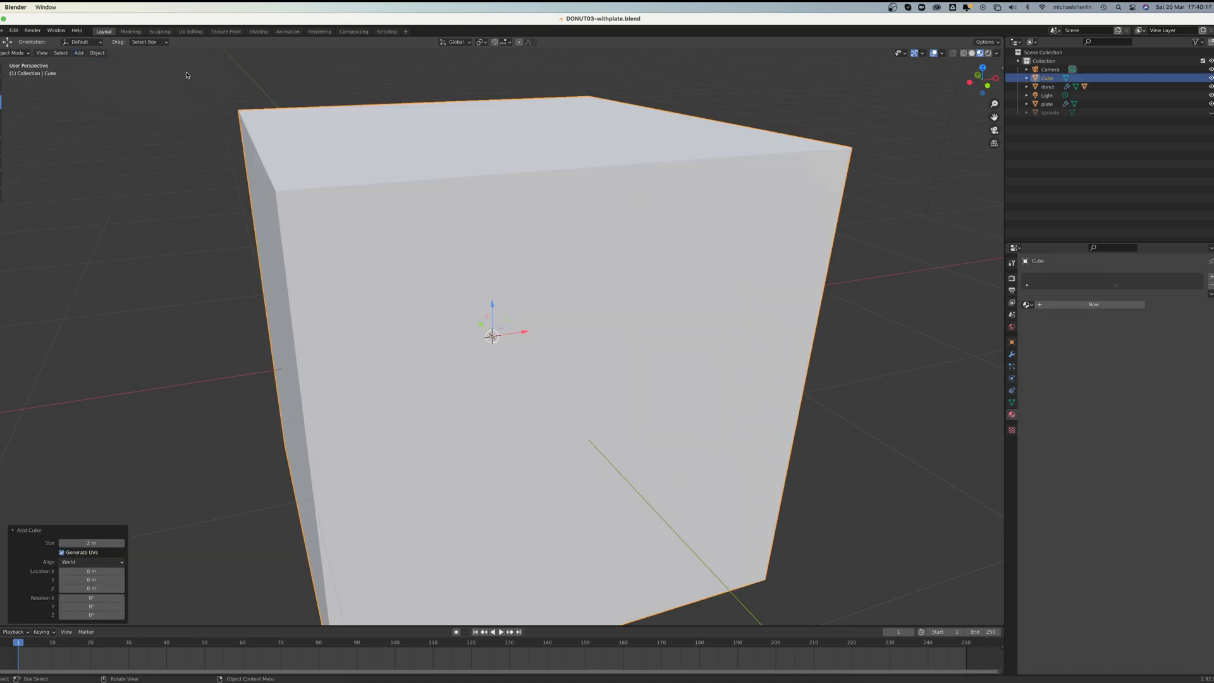
# Step: Scale the cube down along Z into a very thin square sheet around the plate's base
pyautogui.hotkey('shift', 'space')
pyautogui.press('s')
pyautogui.moveTo(493, 308); pyautogui.dragTo(491, 337)
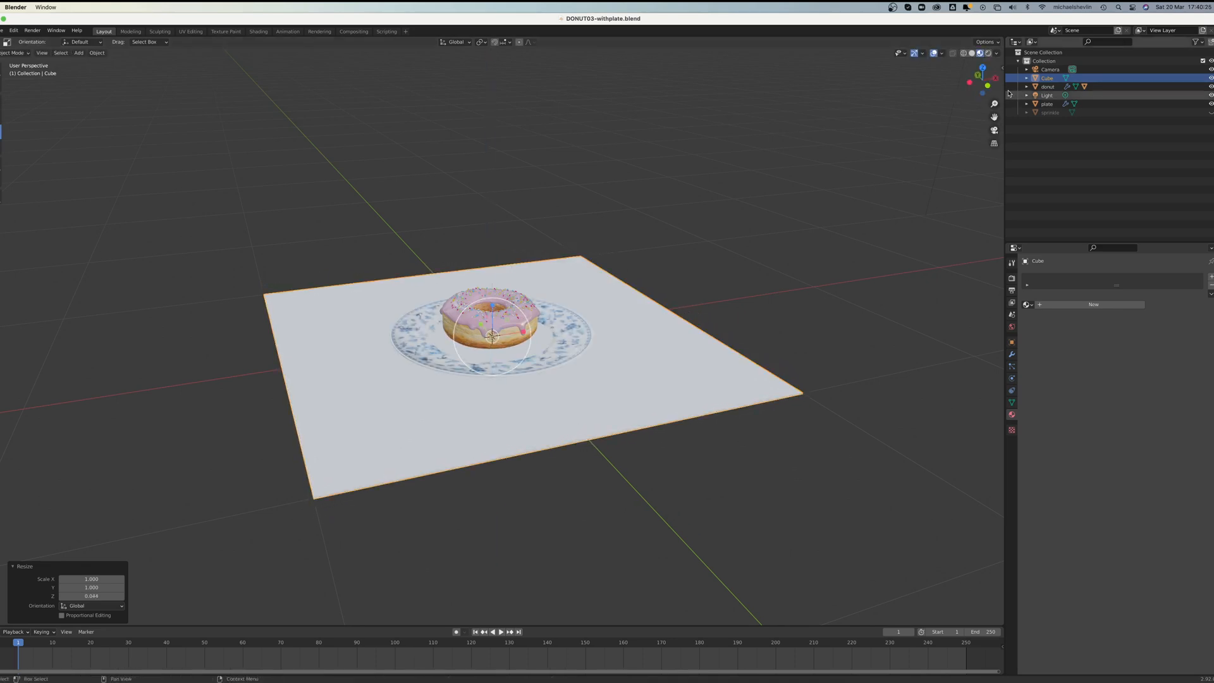
# Step: In the front view, scale the flattened cube along Z by about 4.5 to make it a thicker slab
pyautogui.click(989, 86)
pyautogui.scroll(4, 424, 274)
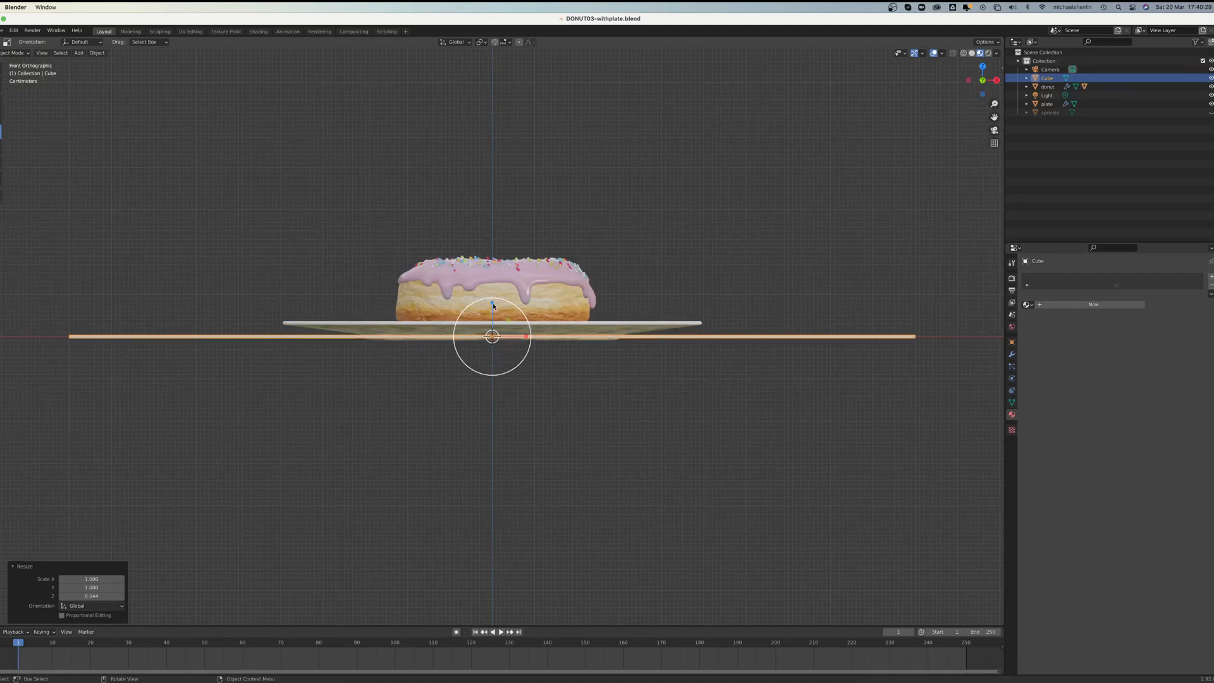
pyautogui.press('s')
pyautogui.press('z')
pyautogui.click(493, 188)
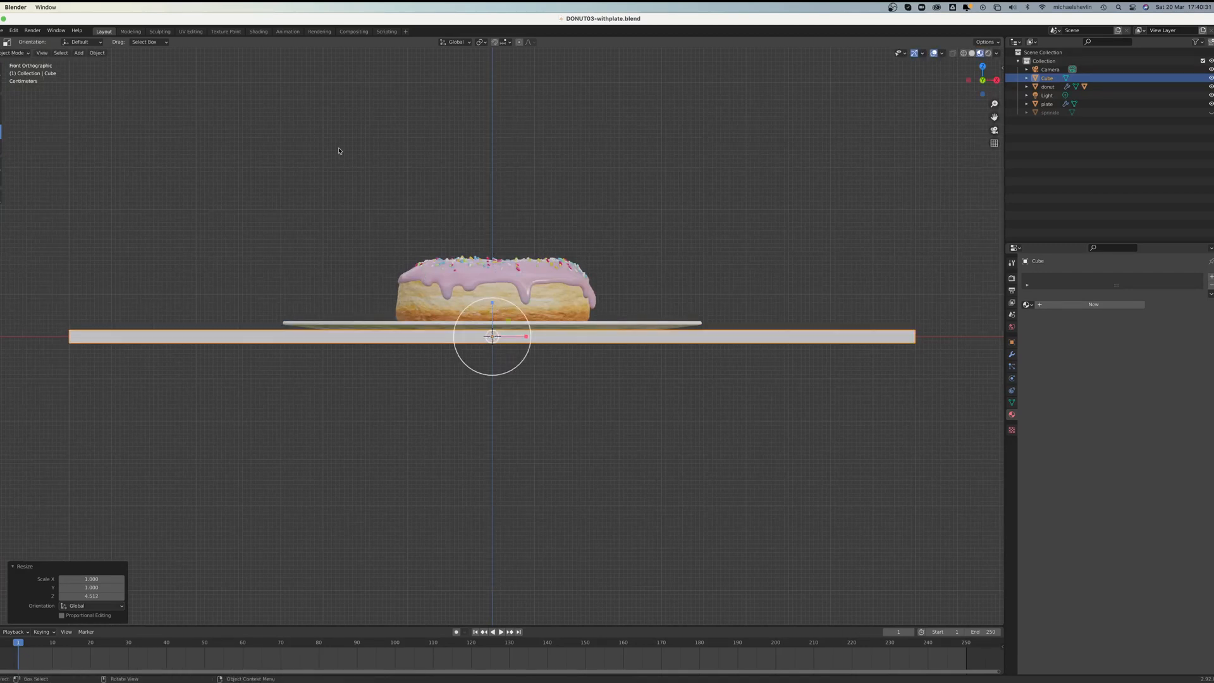
# Step: Lower the slab along Z until the plate rests on its top, thickening it slightly
pyautogui.click(1, 102)
pyautogui.moveTo(490, 300); pyautogui.dragTo(493, 324)
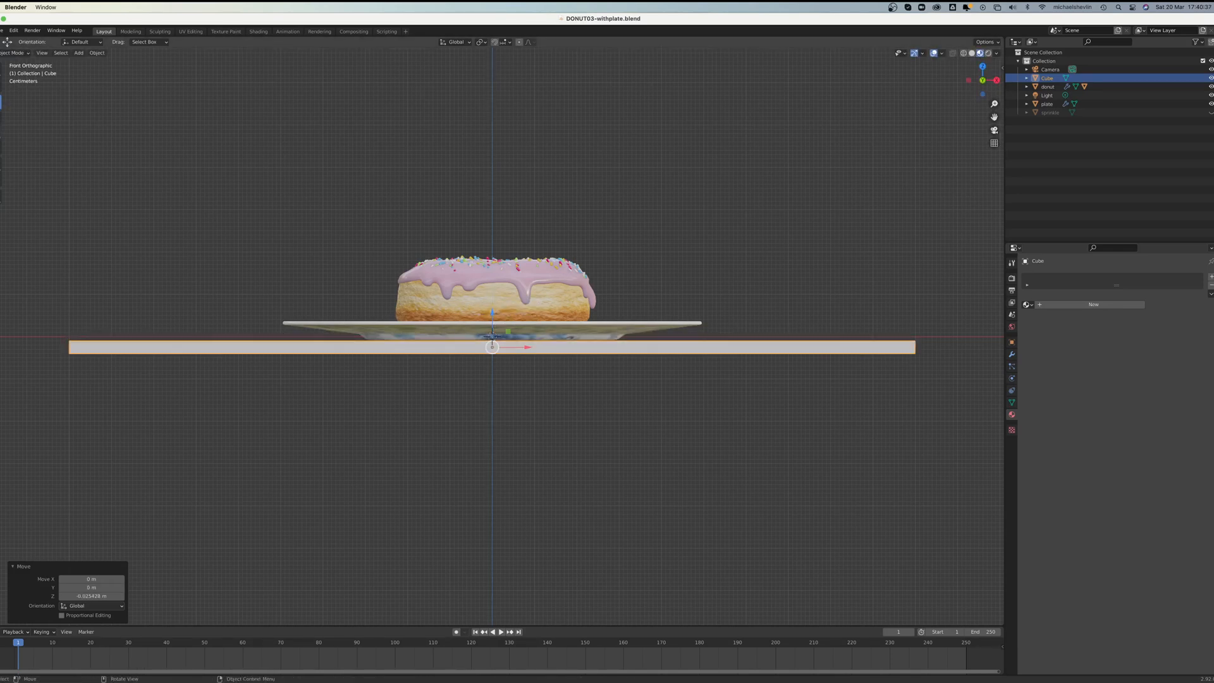
pyautogui.click(2, 132)
pyautogui.moveTo(493, 313); pyautogui.dragTo(494, 320)
pyautogui.click(1, 103)
pyautogui.moveTo(664, 205); pyautogui.dragTo(710, 236, button='middle')
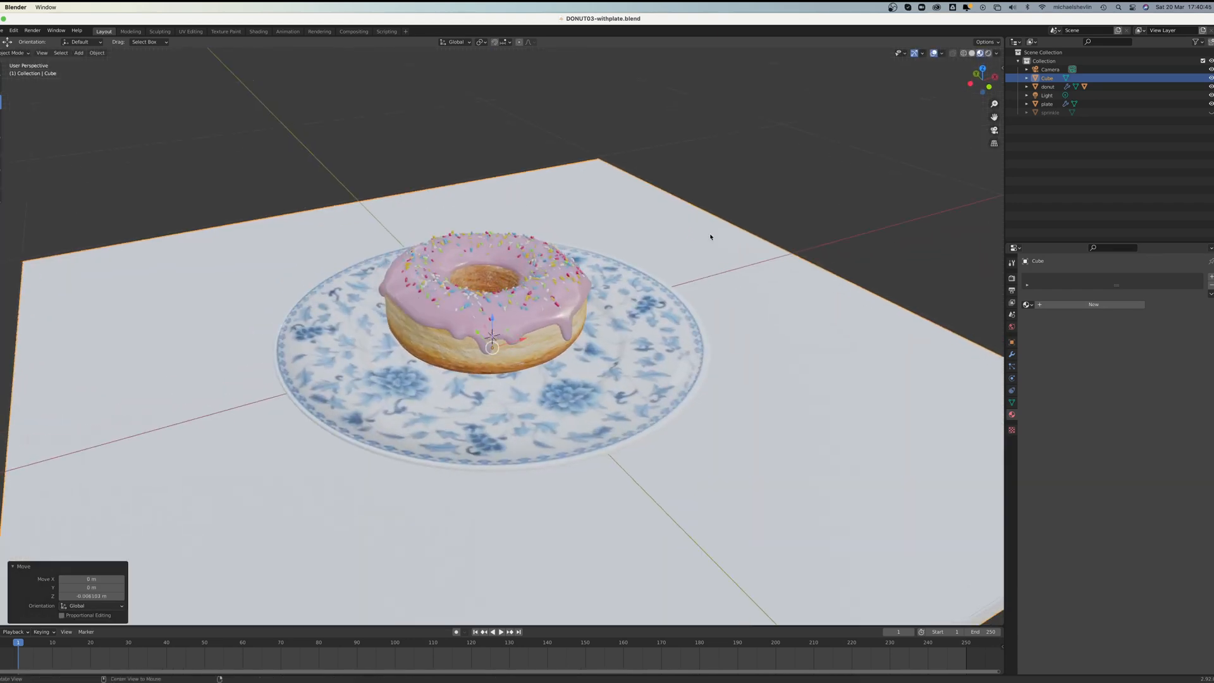
# Step: Add a Bevel modifier to the slab
pyautogui.scroll(-6, 711, 237)
pyautogui.click(1012, 354)
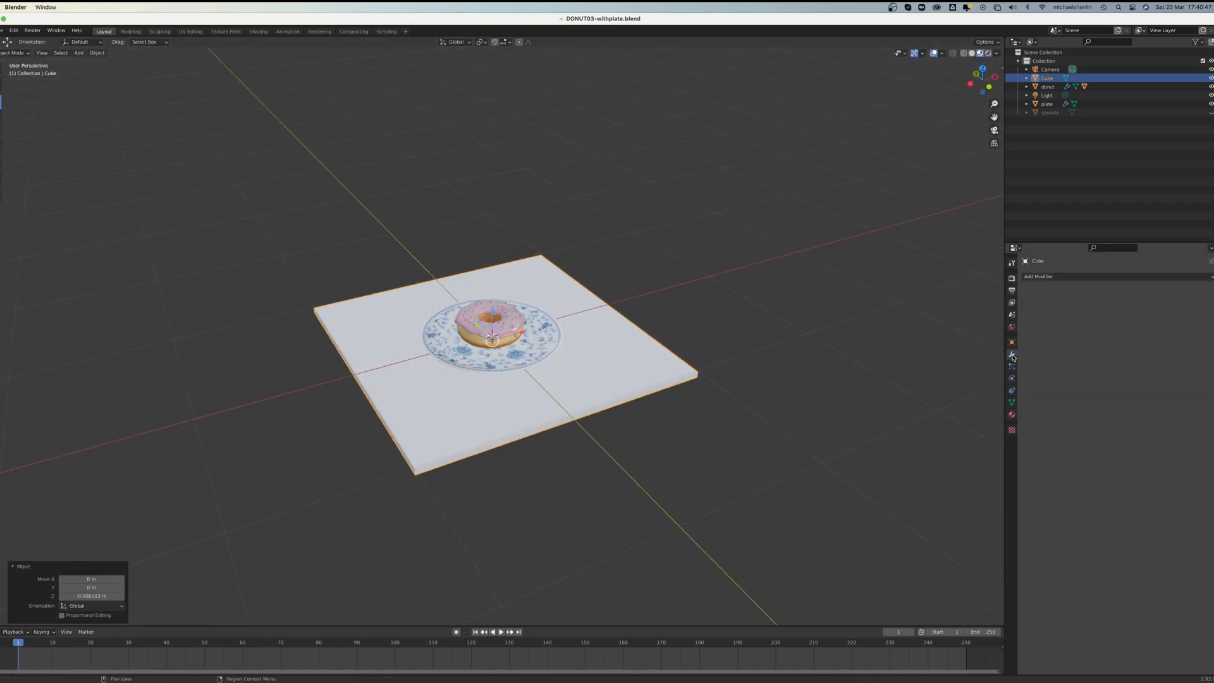
pyautogui.click(1065, 276)
pyautogui.click(1033, 310)
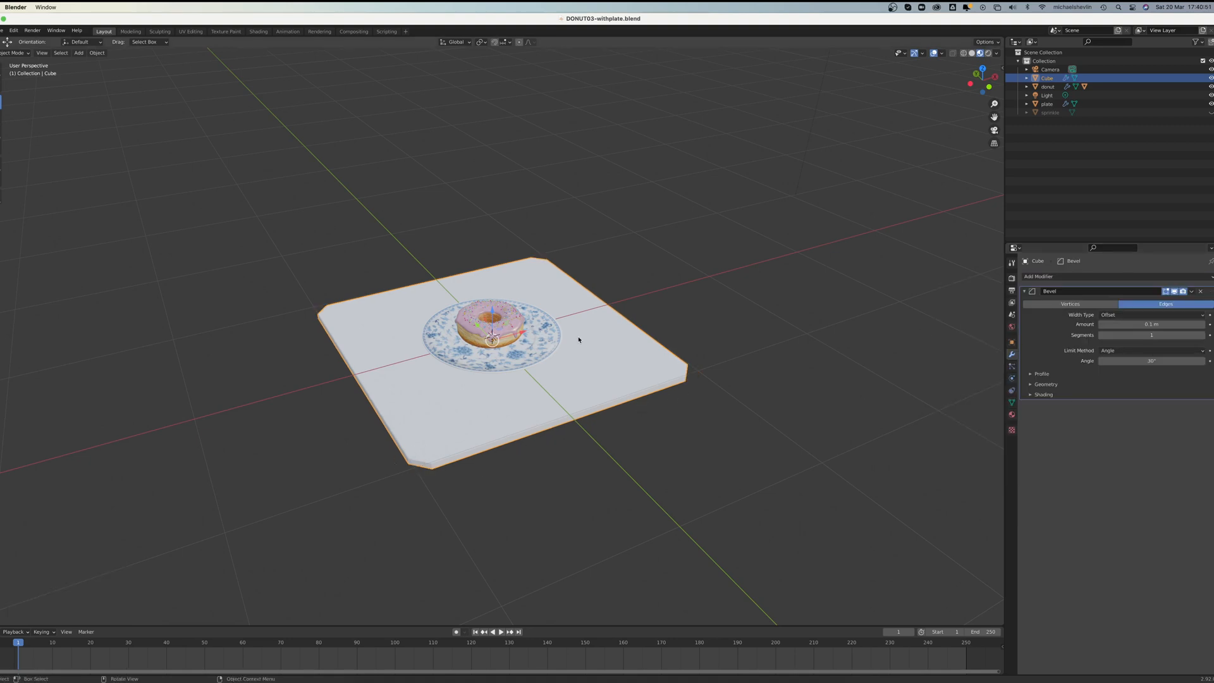
# Step: Apply all transforms (location, rotation and scale) to the slab so the bevel is even
pyautogui.click(98, 53)
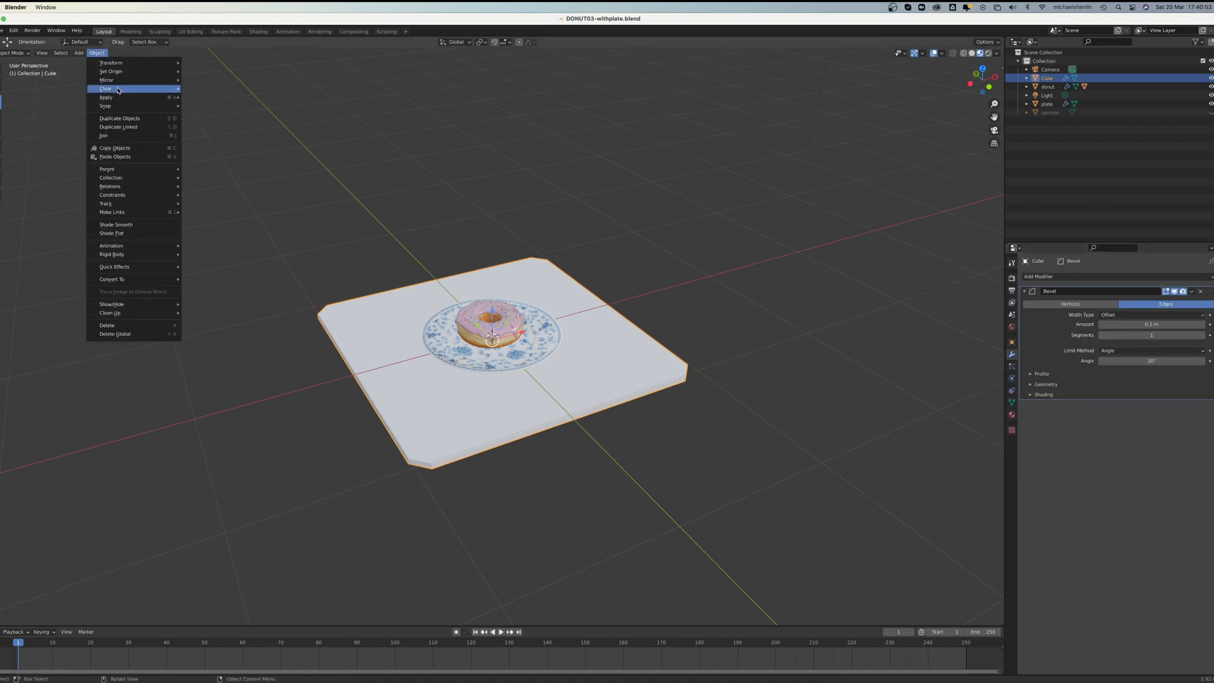
pyautogui.moveTo(132, 96)
pyautogui.click(214, 122)
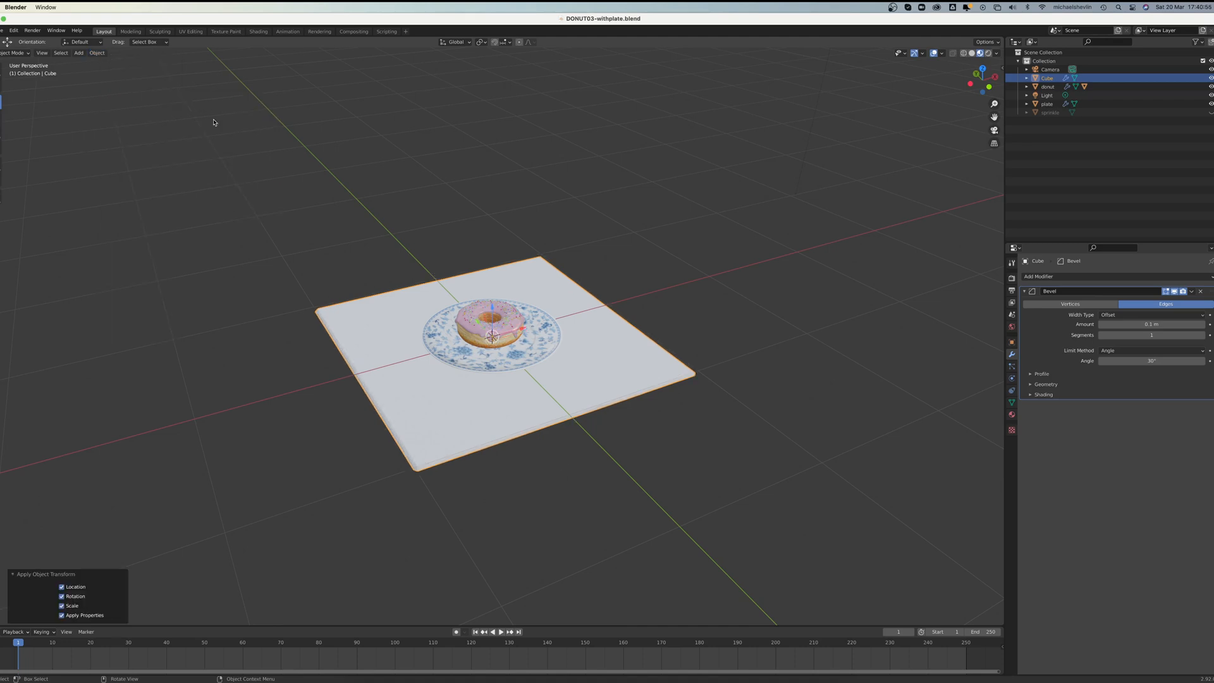
# Step: Set the slab's bevel amount to 0.01 m with 3 segments
pyautogui.scroll(6, 649, 333)
pyautogui.moveTo(648, 335); pyautogui.dragTo(628, 287, button='middle')
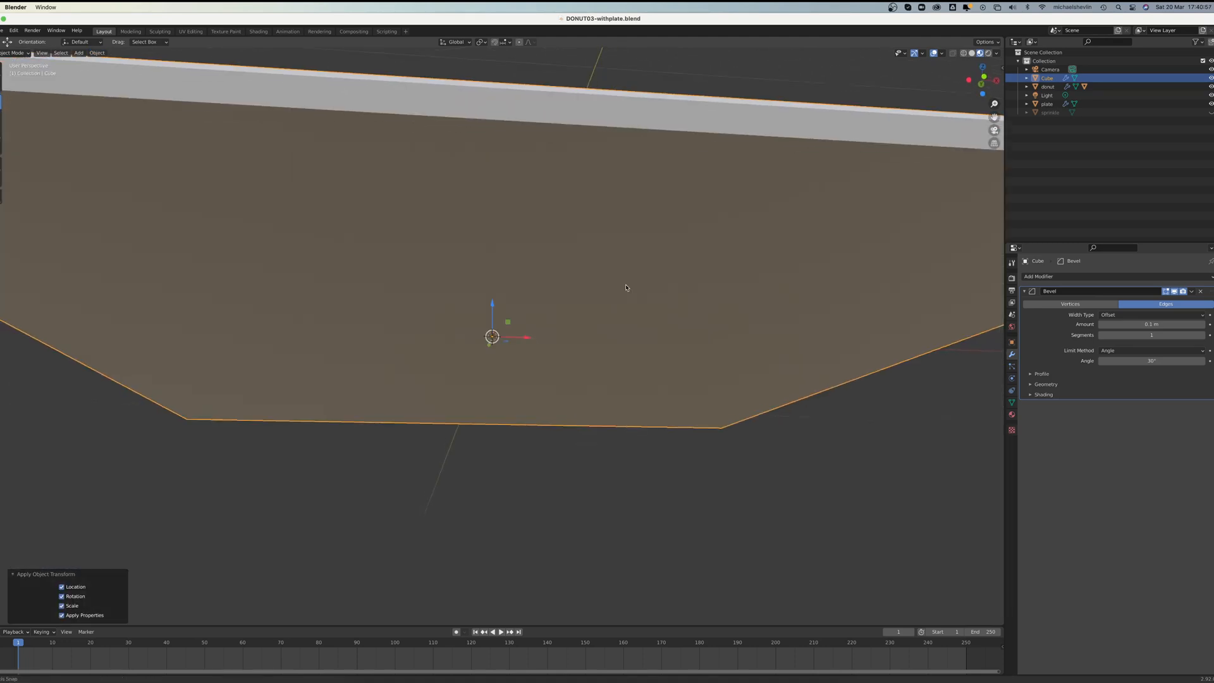
pyautogui.scroll(-4, 629, 287)
pyautogui.moveTo(630, 331); pyautogui.dragTo(761, 355, button='middle')
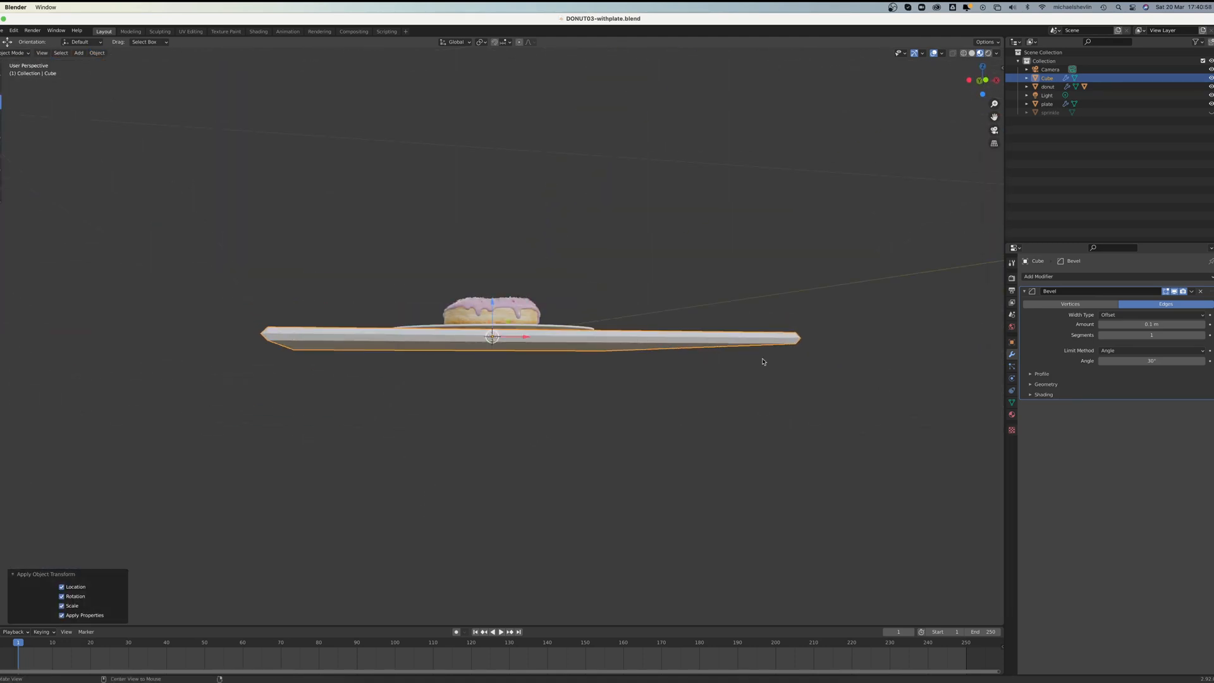
pyautogui.click(1103, 327)
pyautogui.click(1102, 327)
pyautogui.click(1103, 327)
pyautogui.click(1103, 327)
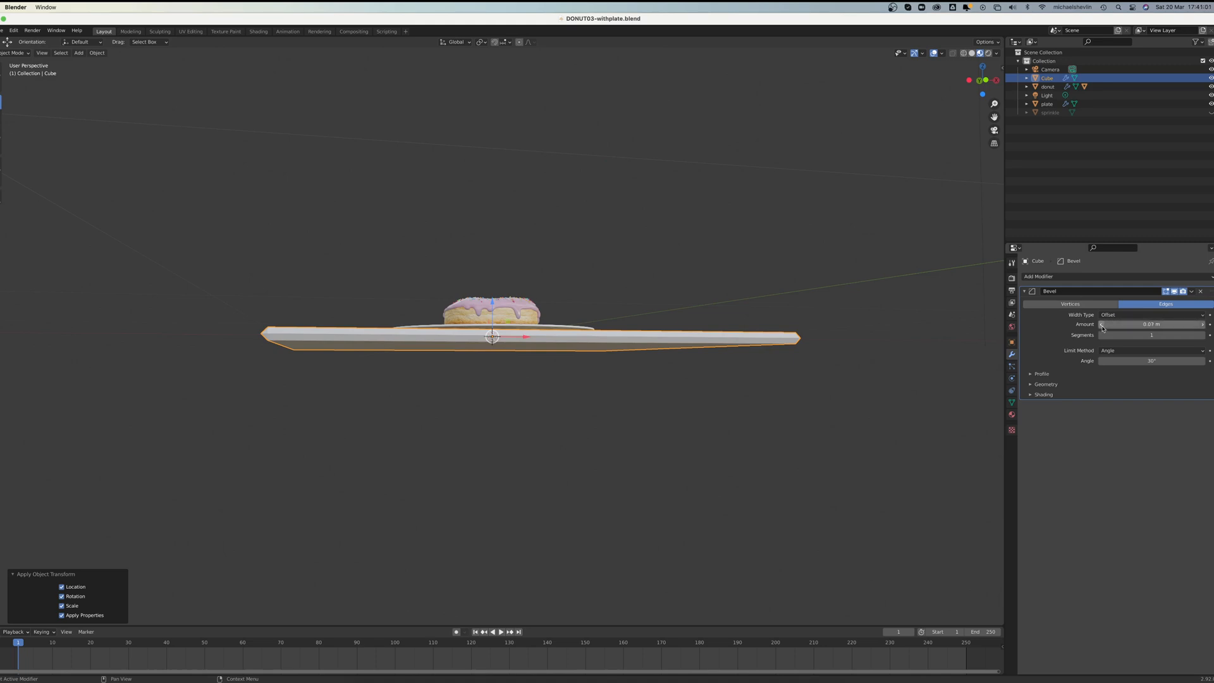
pyautogui.click(1103, 327)
pyautogui.click(1103, 327)
pyautogui.click(1103, 327)
pyautogui.click(1103, 327)
pyautogui.click(1102, 327)
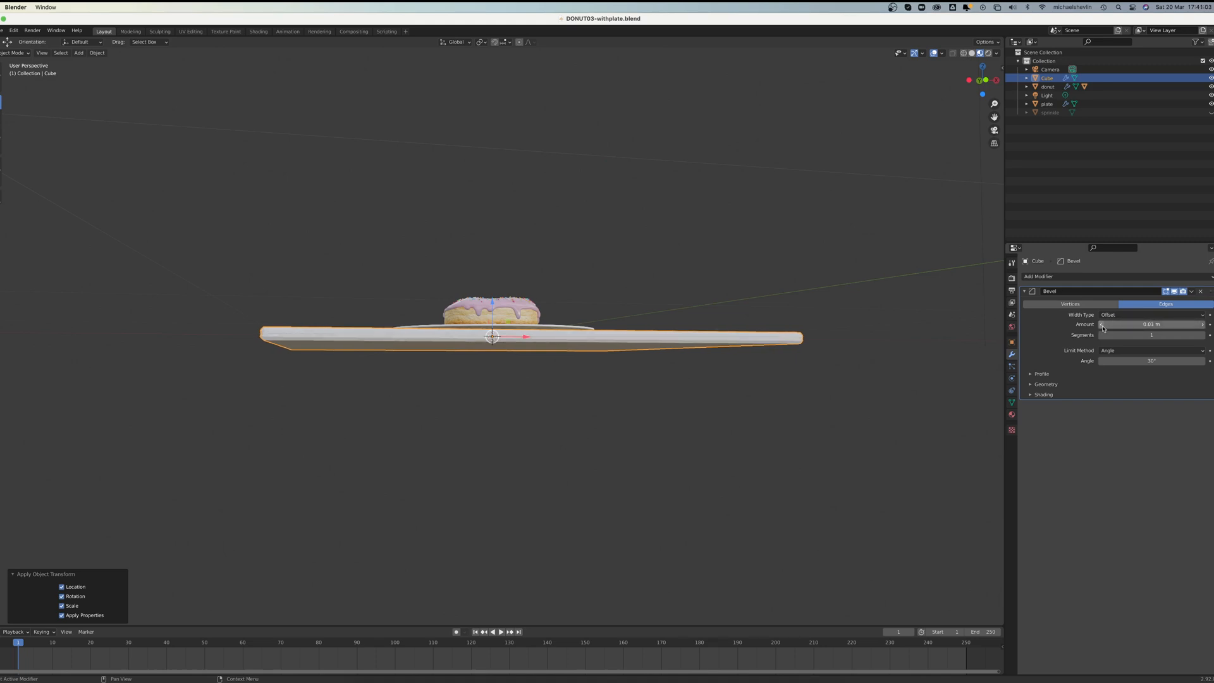
pyautogui.click(1203, 335)
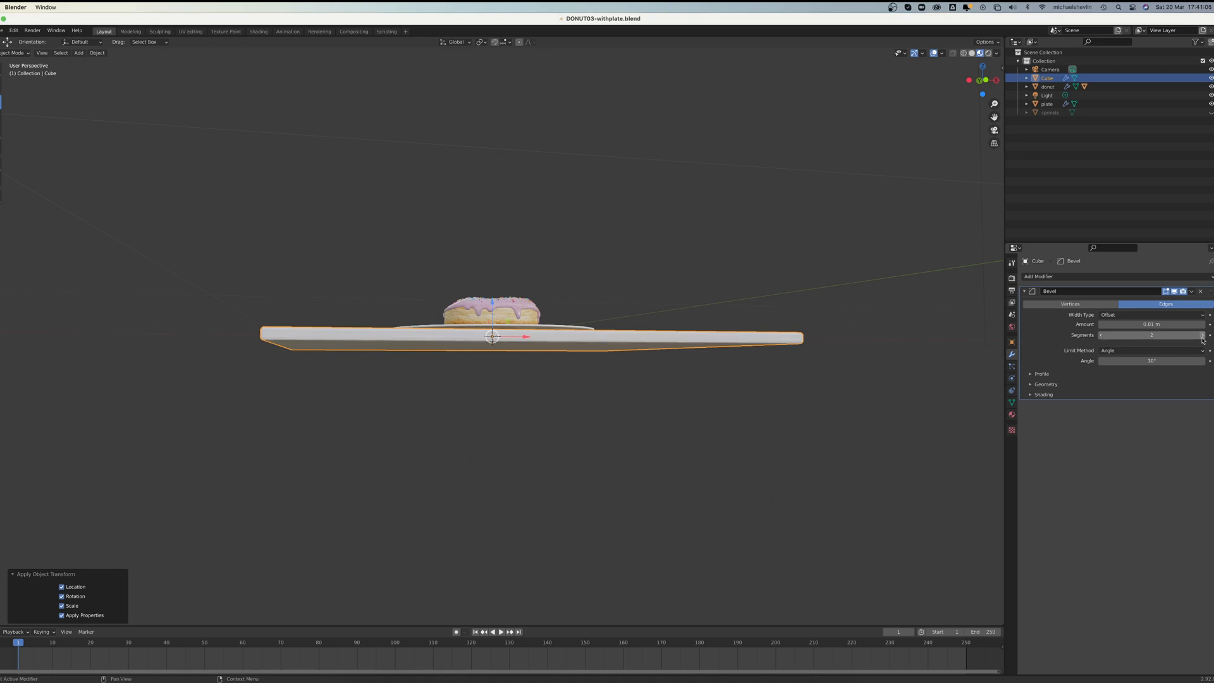
pyautogui.click(1203, 335)
# Step: Create a new material for the slab and give it a golden yellow base color
pyautogui.moveTo(968, 325); pyautogui.dragTo(850, 310, button='middle')
pyautogui.scroll(2, 821, 307)
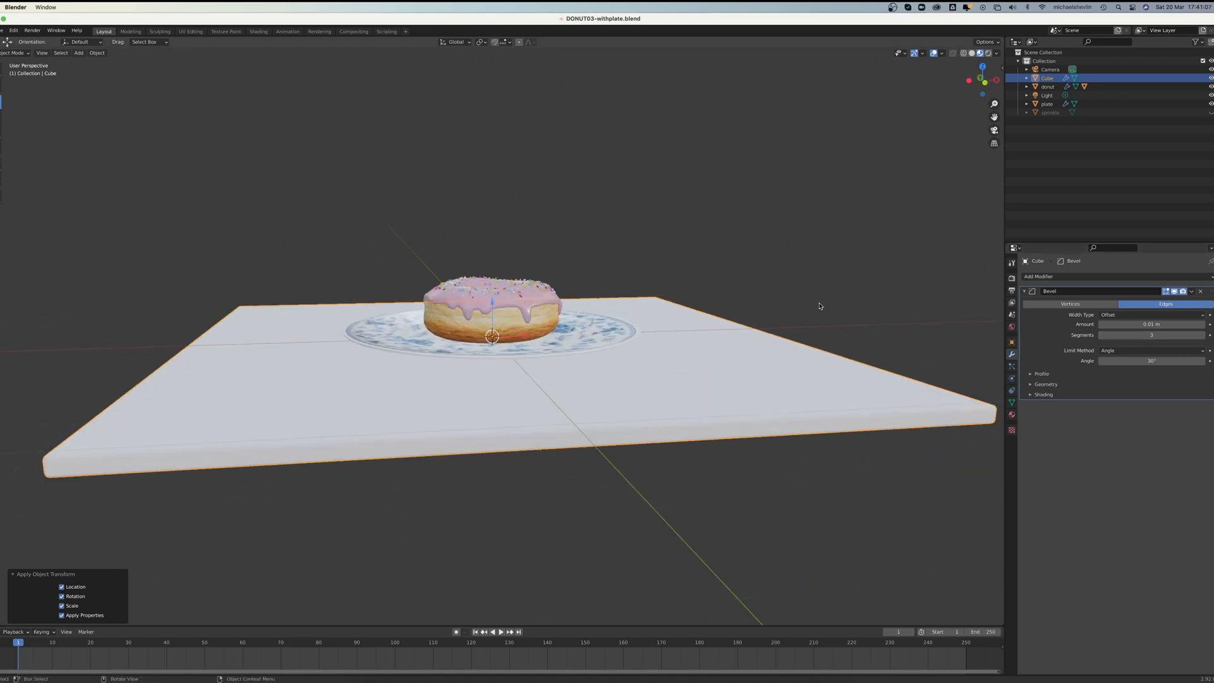
pyautogui.keyDown('alt'); pyautogui.moveTo(822, 306); pyautogui.dragTo(804, 312); pyautogui.keyUp('alt')
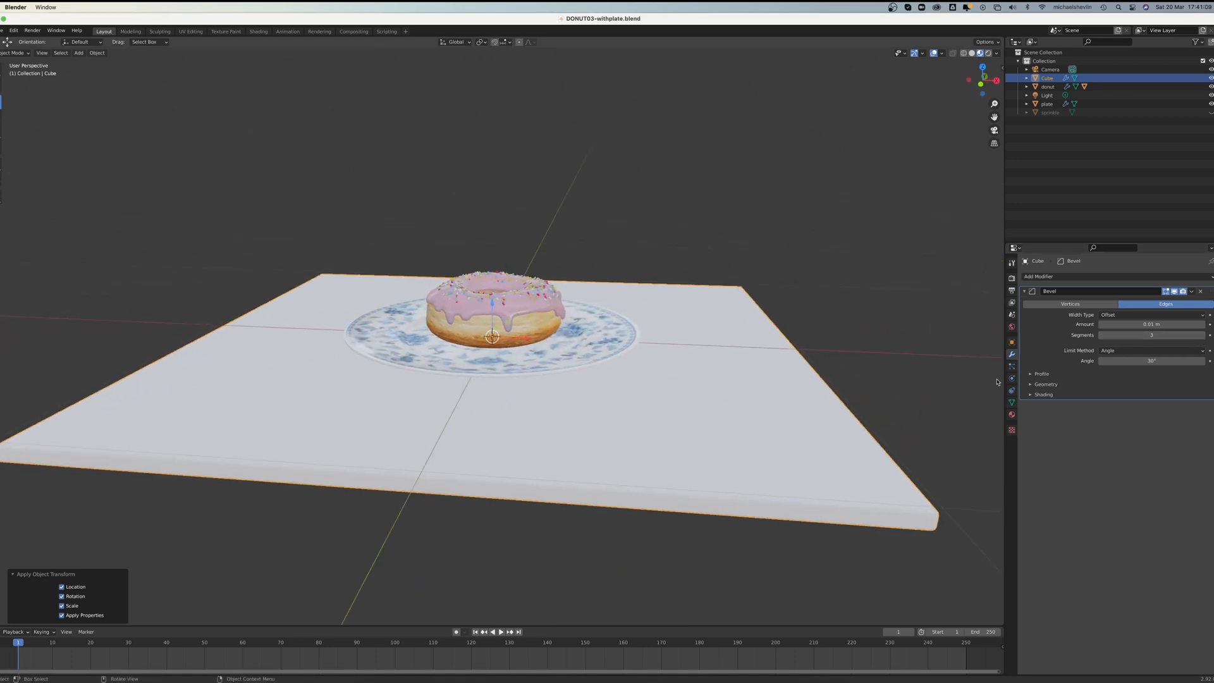
pyautogui.click(1012, 414)
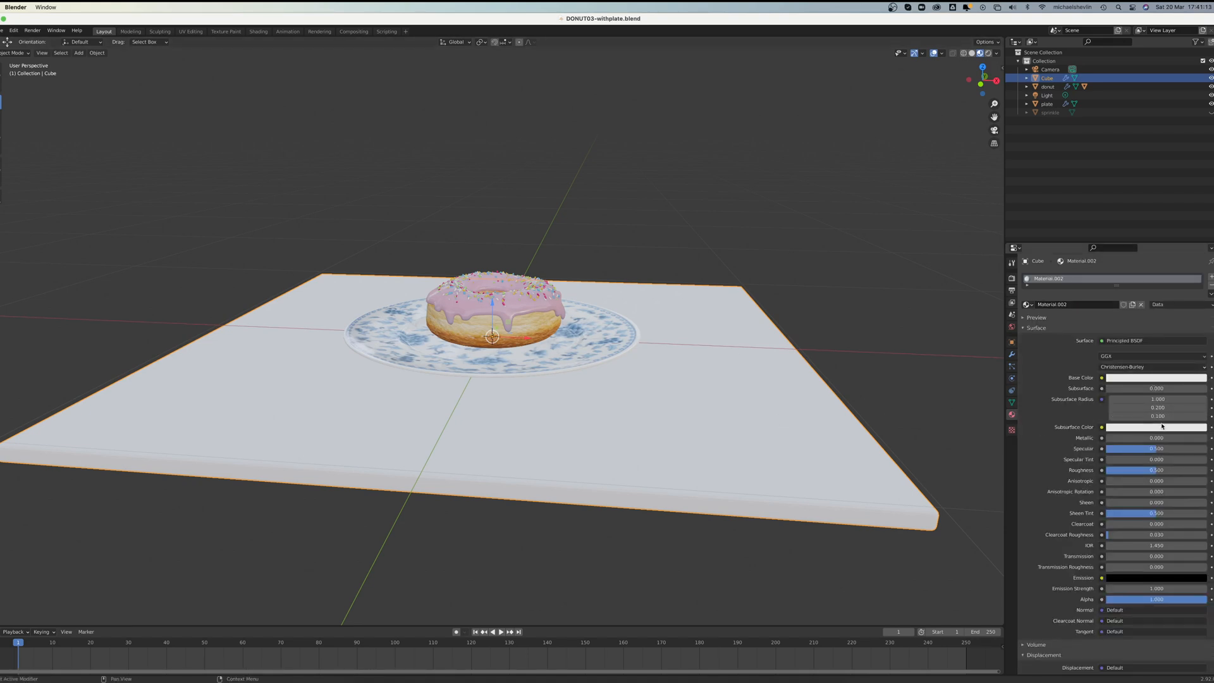
pyautogui.click(1158, 378)
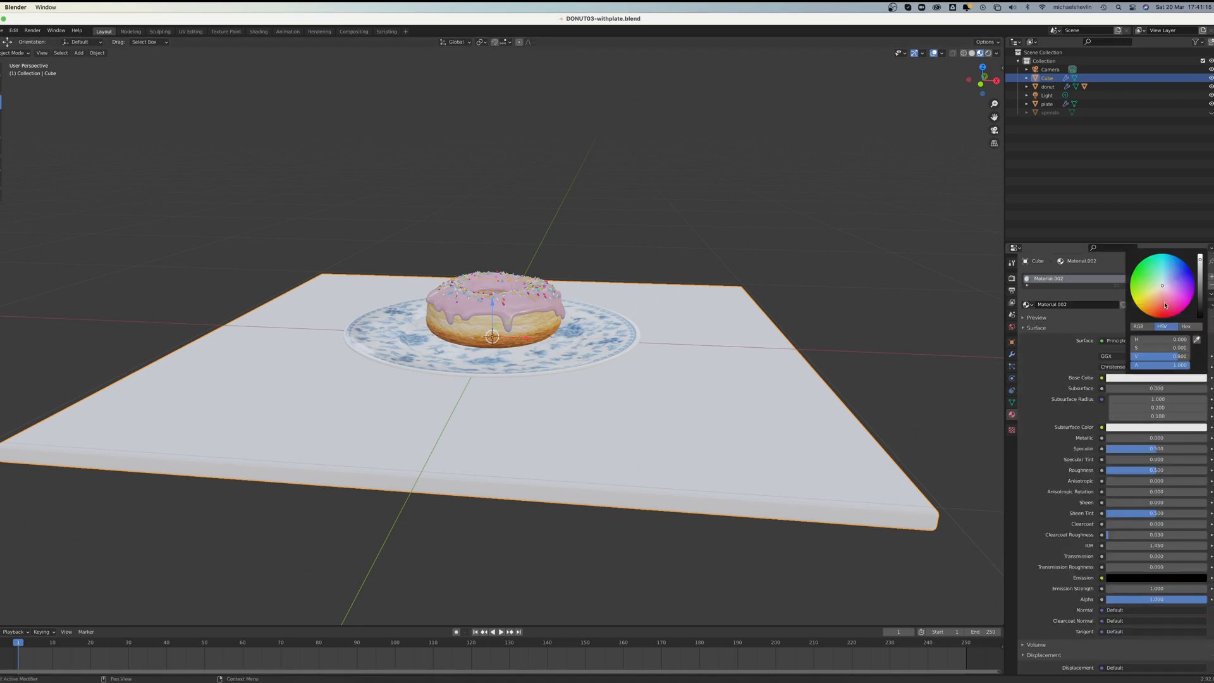
pyautogui.moveTo(1166, 305); pyautogui.dragTo(1142, 306)
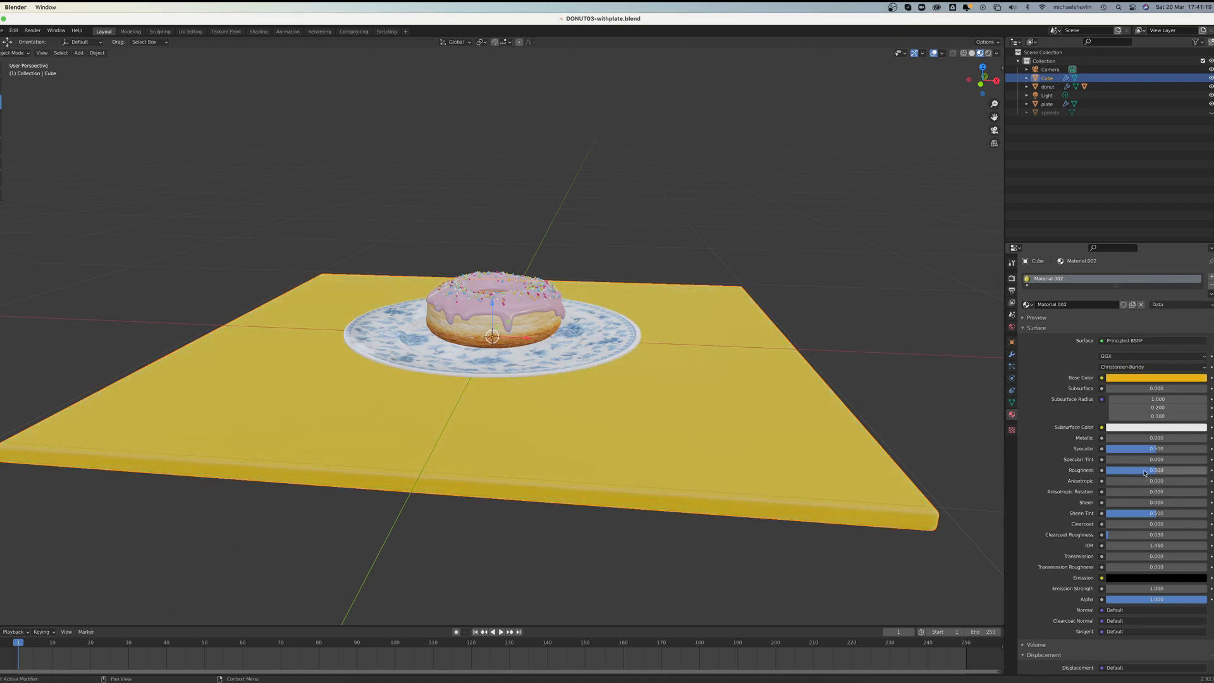
# Step: Lower the slab material's roughness to 0.135 and switch the viewport to rendered shading
pyautogui.moveTo(1143, 476); pyautogui.dragTo(1105, 470)
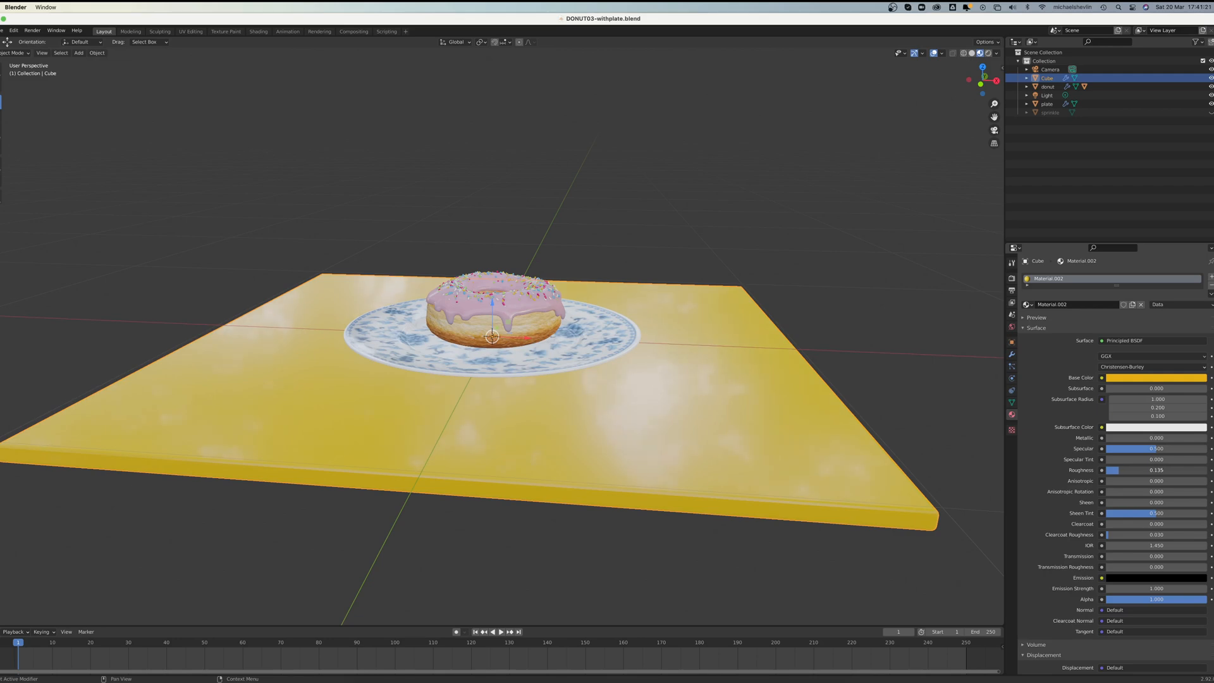
pyautogui.keyDown('alt'); pyautogui.moveTo(816, 343); pyautogui.dragTo(789, 341); pyautogui.keyUp('alt')
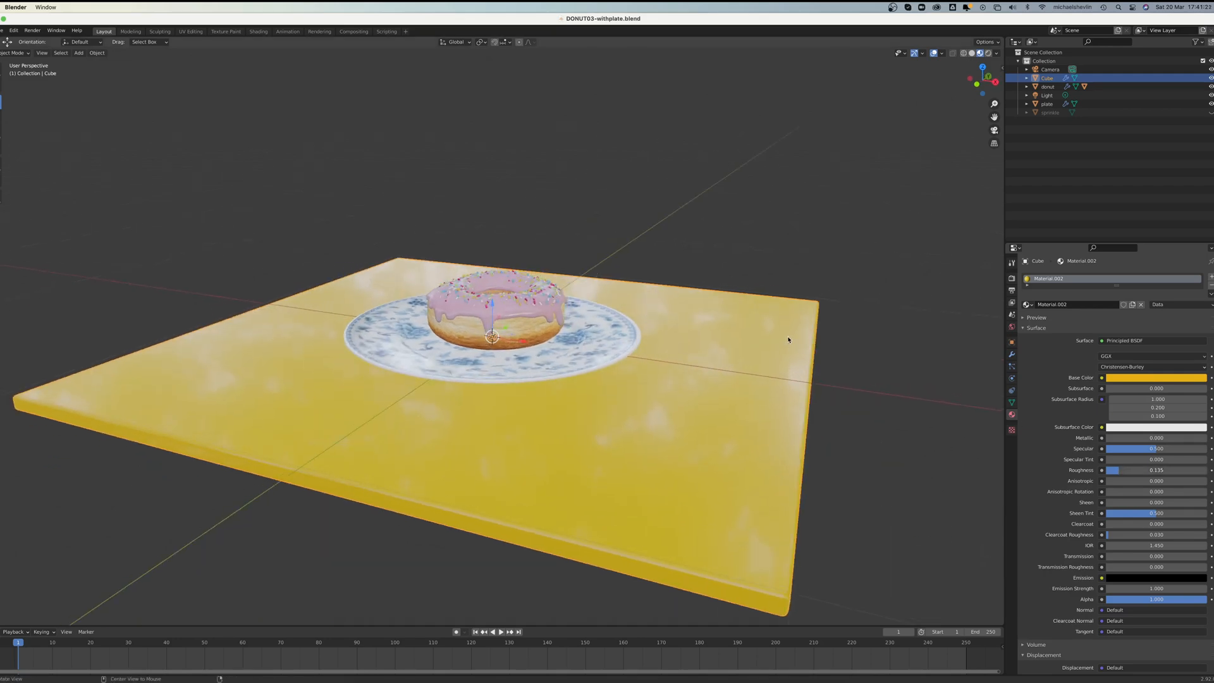
pyautogui.click(988, 53)
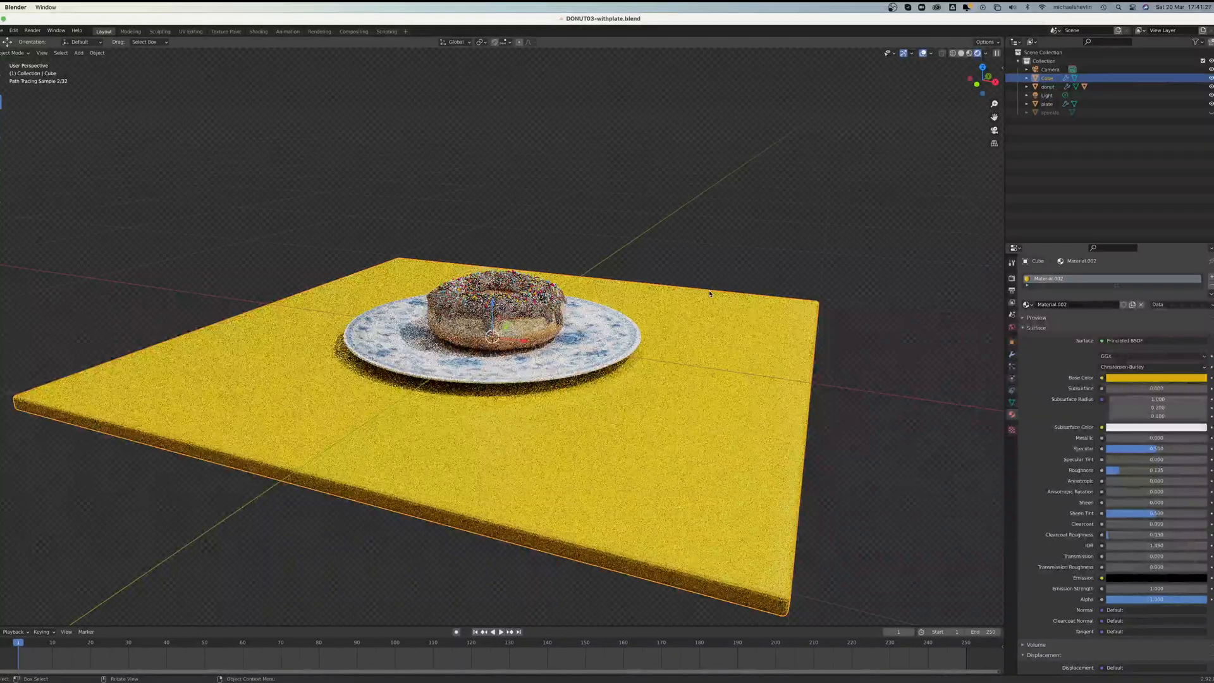
# Step: Soften the slab material's base color to a pale sandy orange
pyautogui.click(1177, 376)
pyautogui.click(1152, 299)
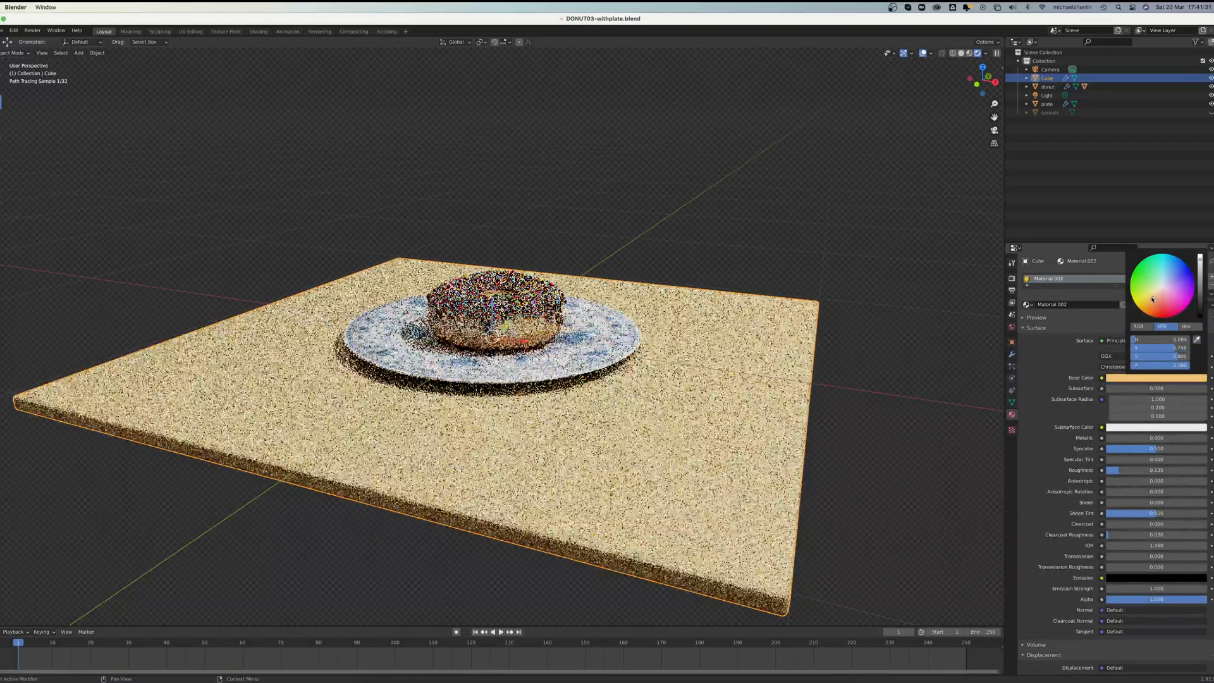
pyautogui.click(904, 272)
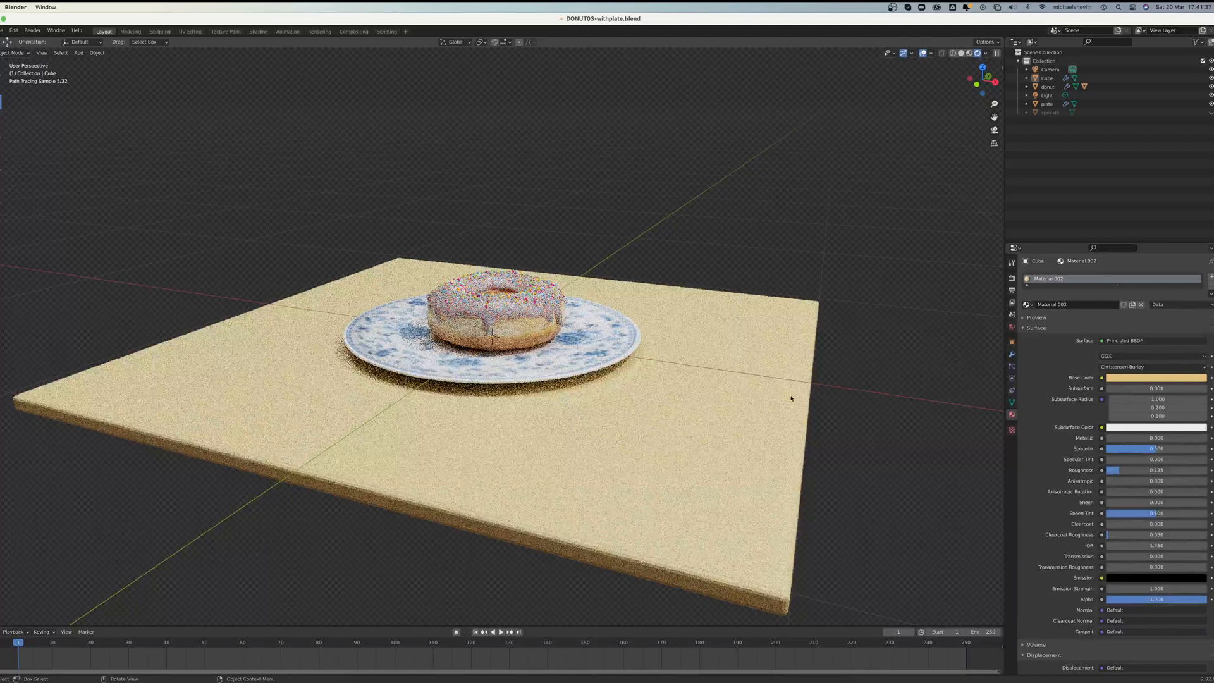
# Step: Select the slab and apply Shade Smooth to it
pyautogui.rightClick(736, 427)
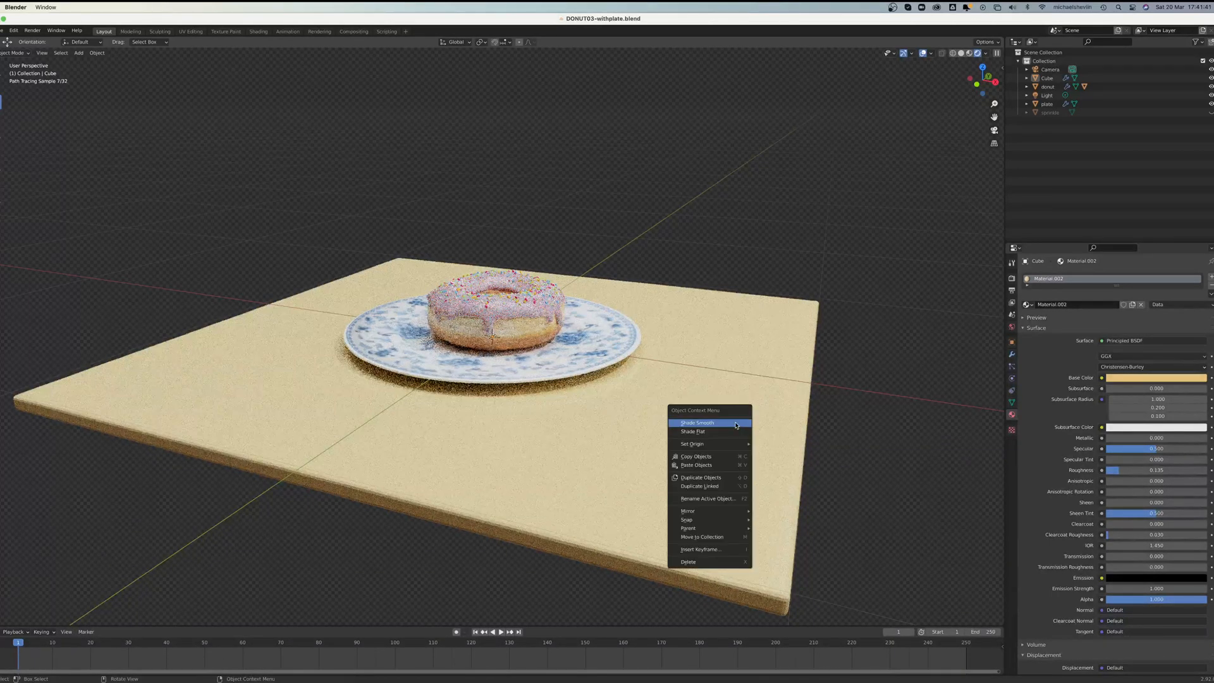
pyautogui.click(733, 422)
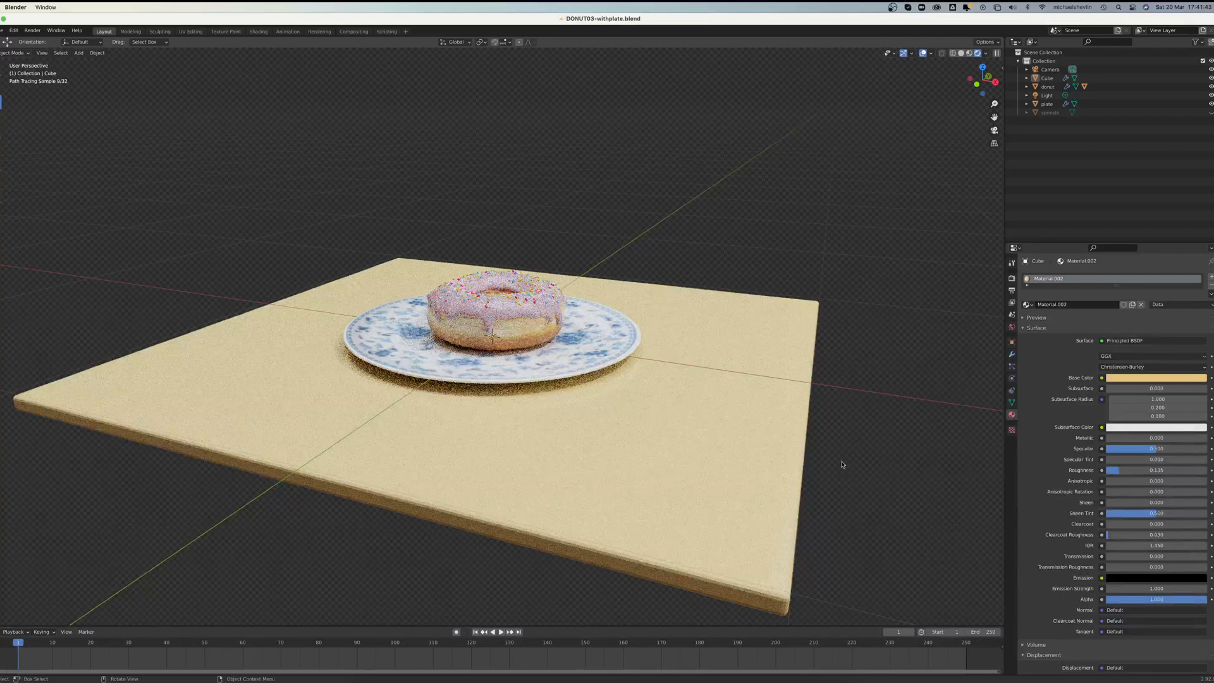
pyautogui.click(790, 468)
pyautogui.rightClick(789, 469)
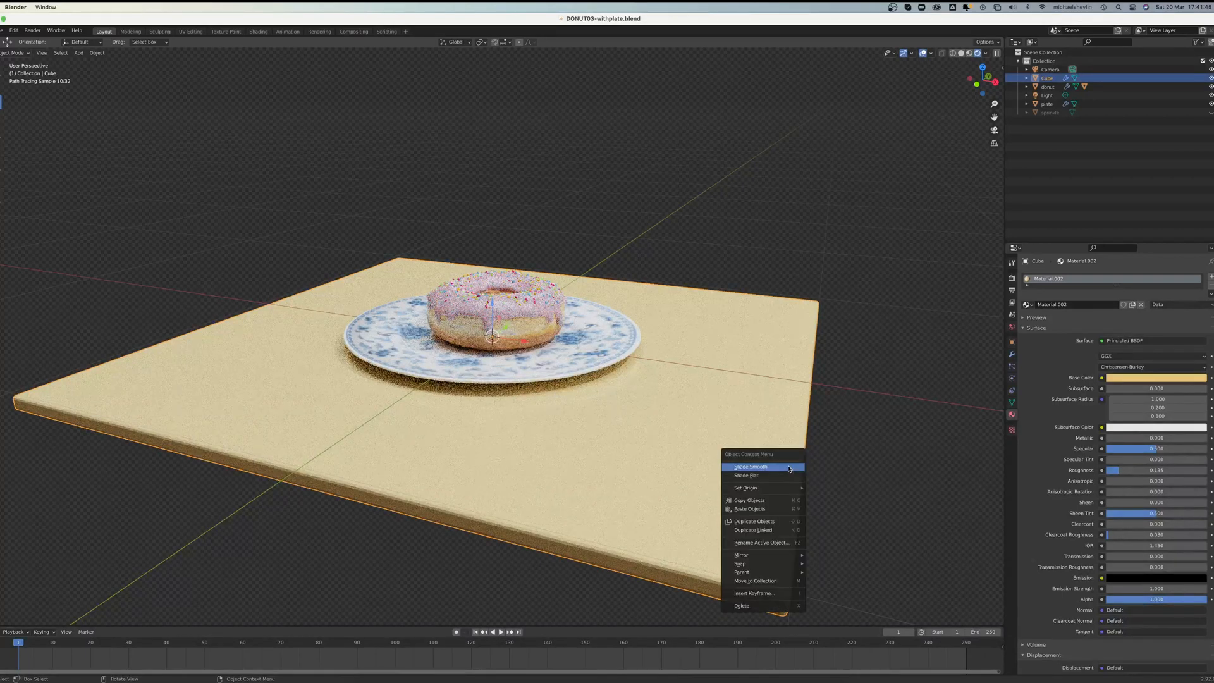
pyautogui.click(788, 468)
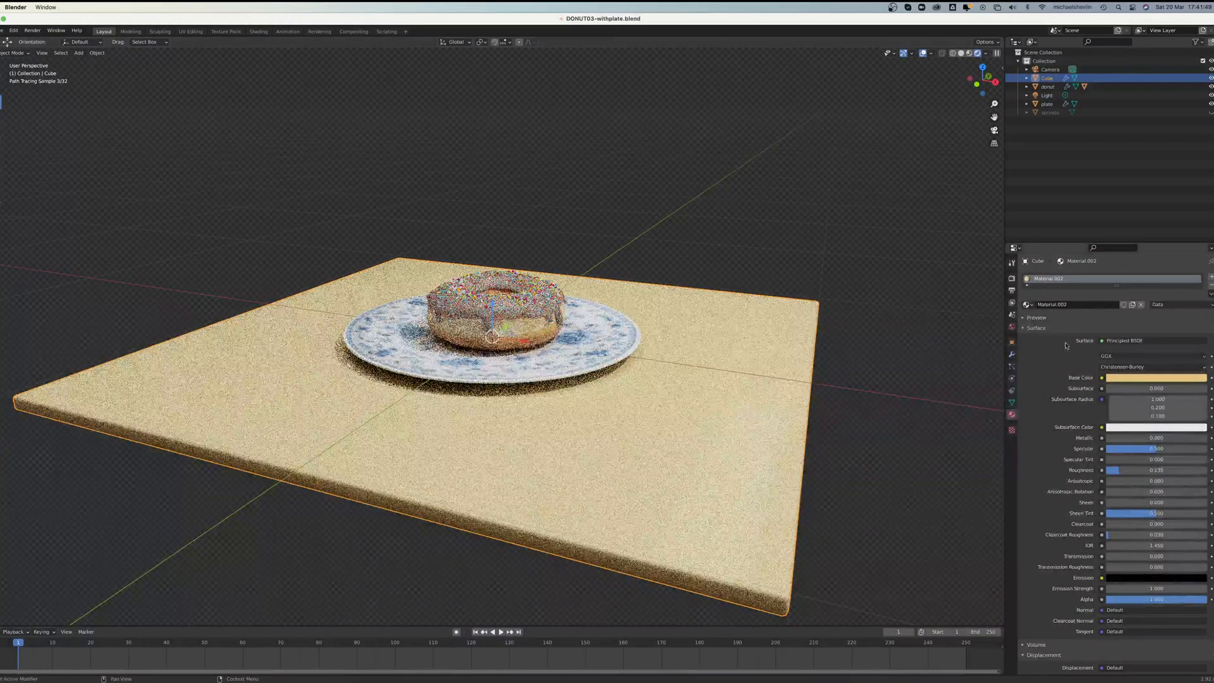
# Step: Connect an Image Texture to the slab's base color and load bark_brown_01_diff_2k.jpg from the bark_brown_01_2k.jpg textures folder
pyautogui.click(1102, 378)
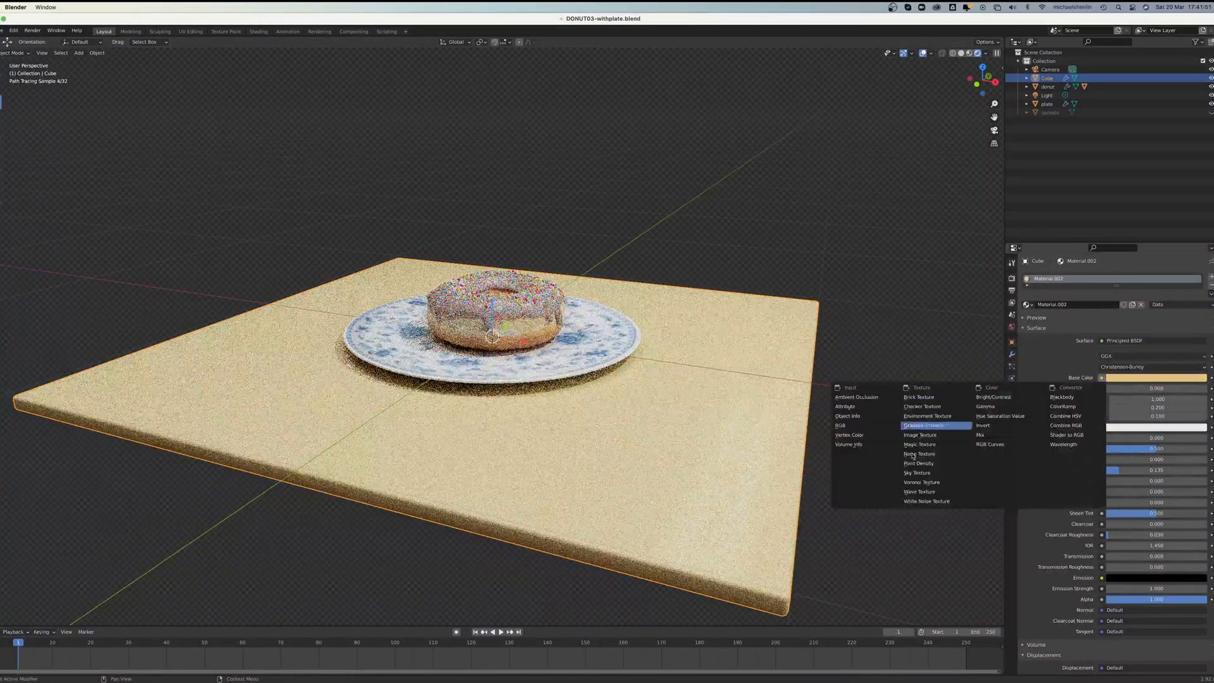
pyautogui.click(919, 435)
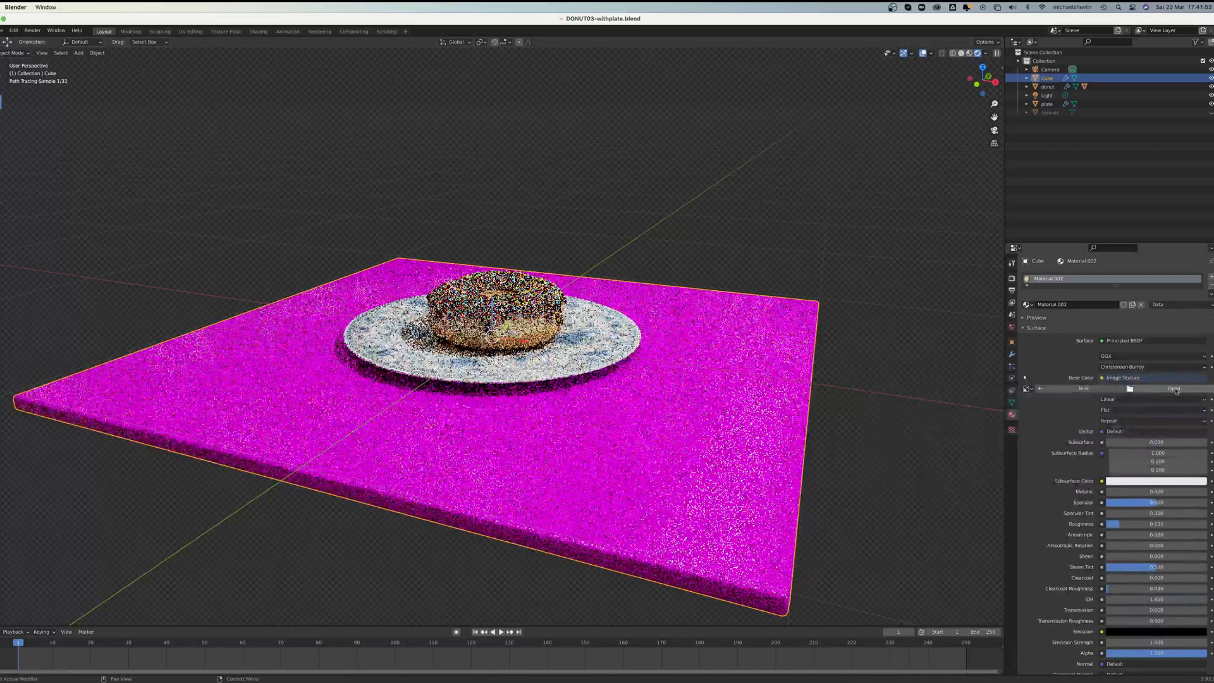
pyautogui.click(1178, 390)
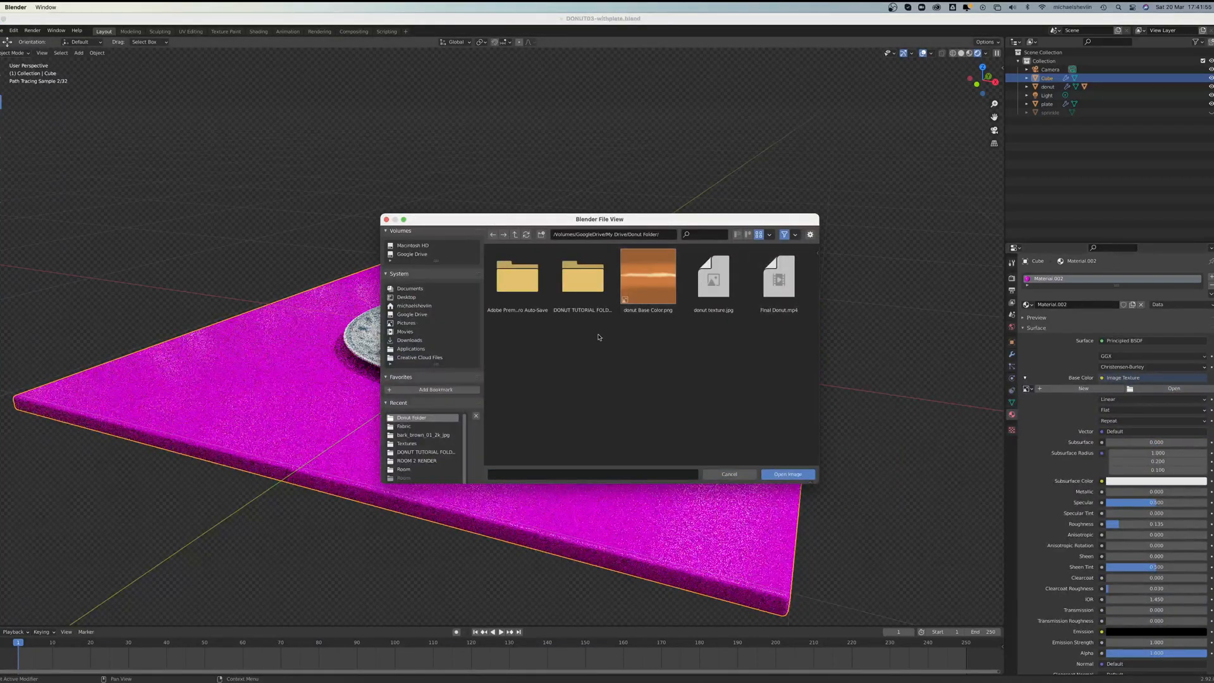
pyautogui.click(415, 445)
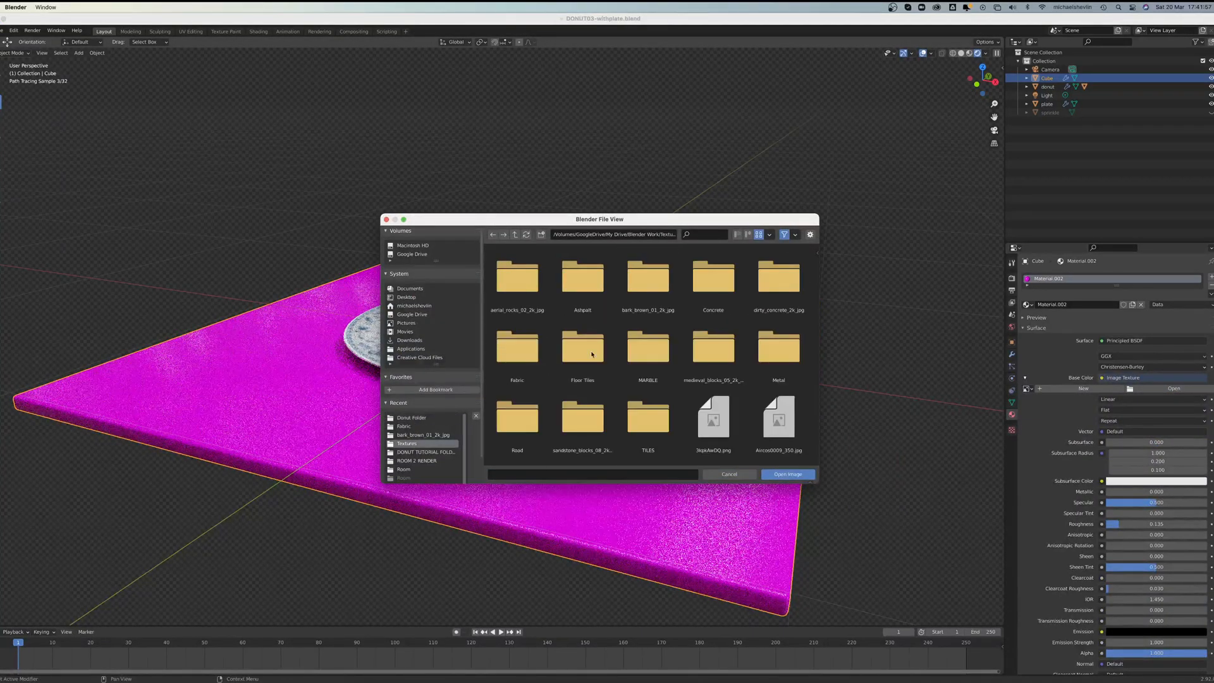
pyautogui.doubleClick(667, 283)
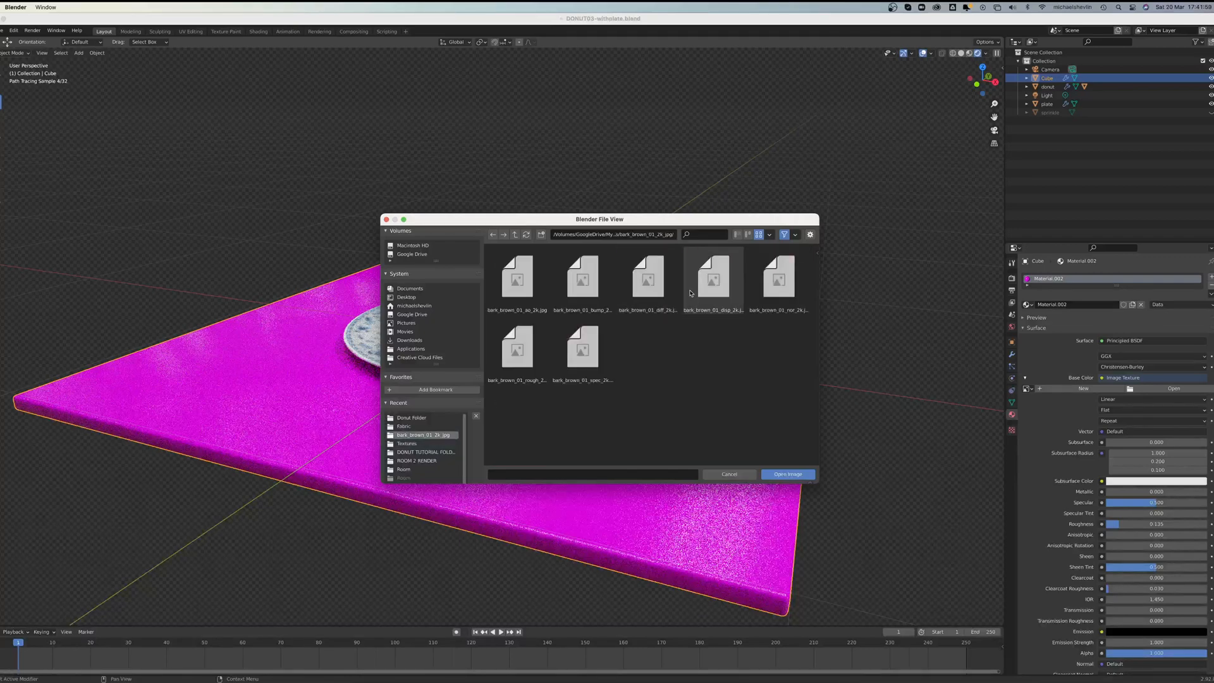
pyautogui.click(649, 280)
pyautogui.doubleClick(649, 281)
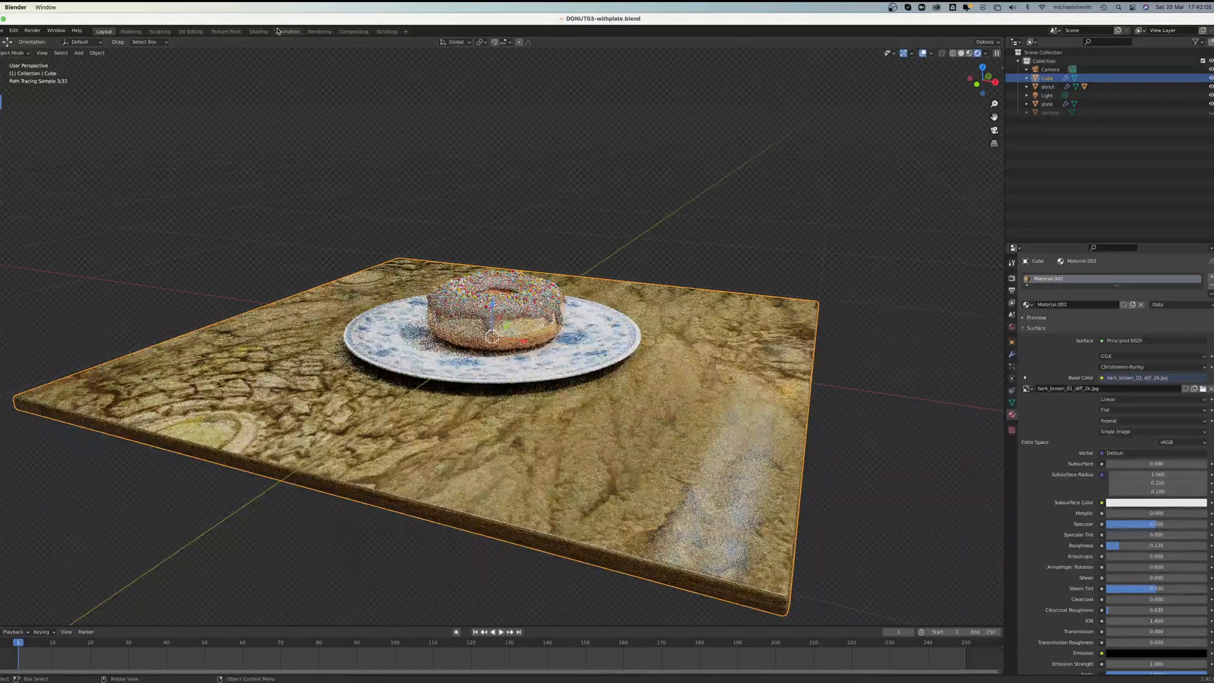
# Step: Switch to UV Editing and display bark_brown_01_diff_2k.jpg behind the slab's UV layout
pyautogui.click(189, 32)
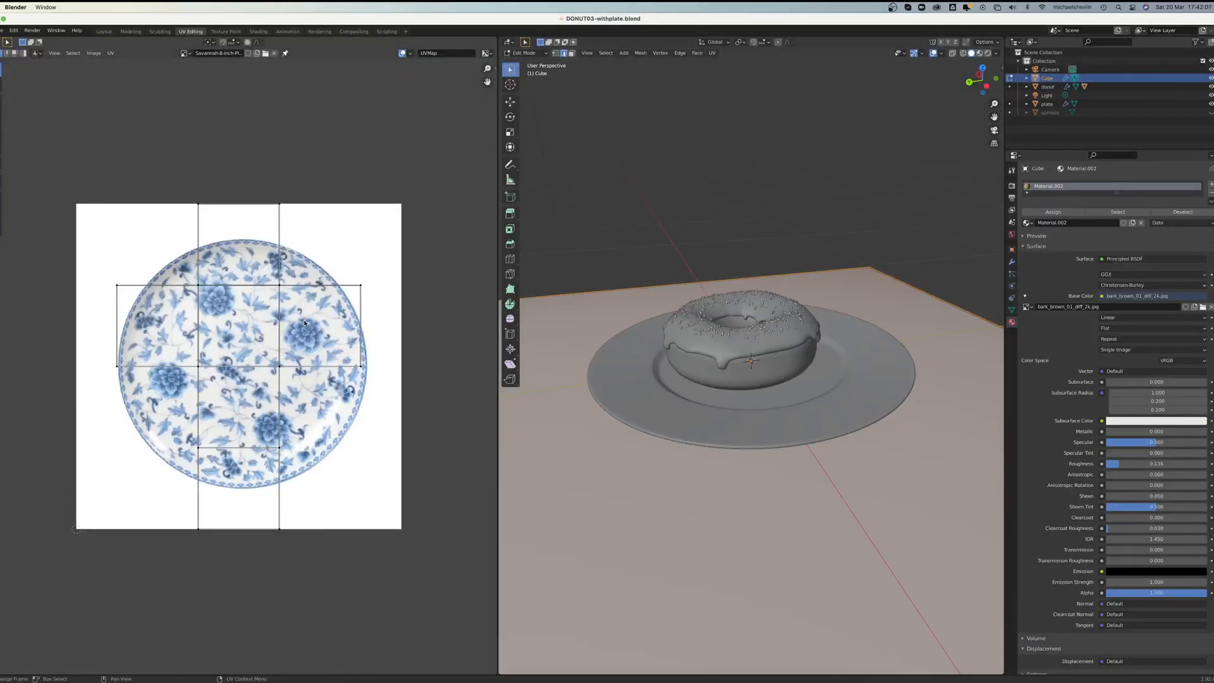
pyautogui.click(184, 53)
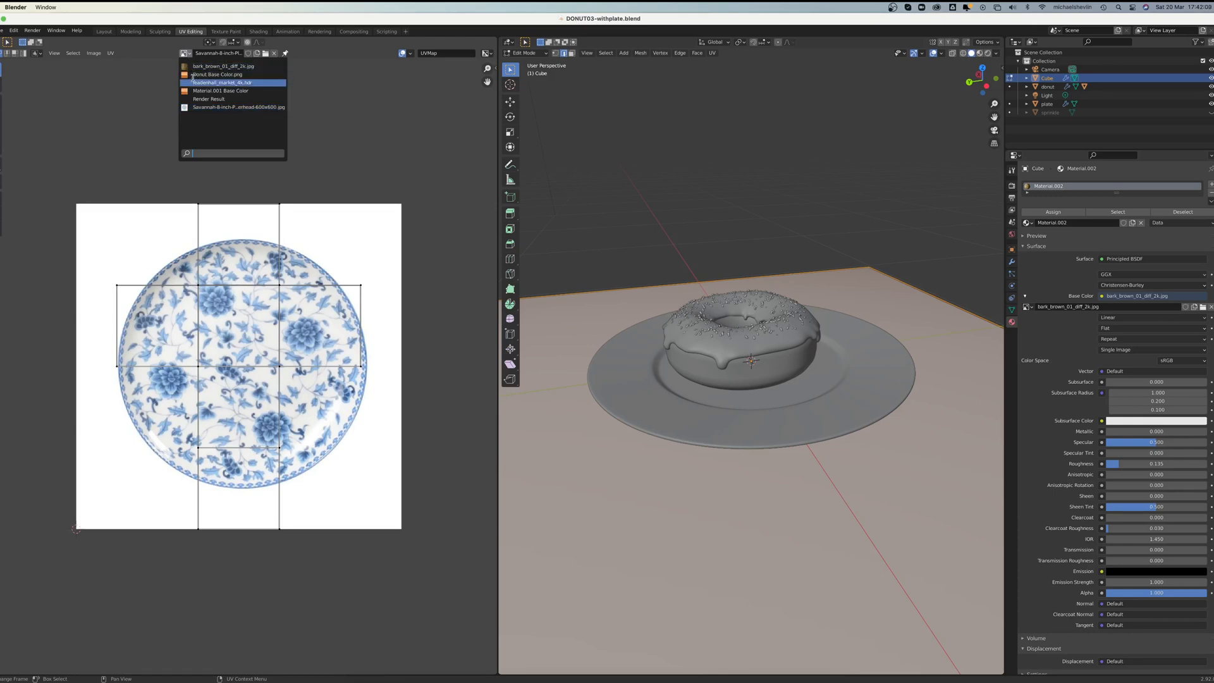
pyautogui.click(223, 66)
pyautogui.scroll(-8, 310, 279)
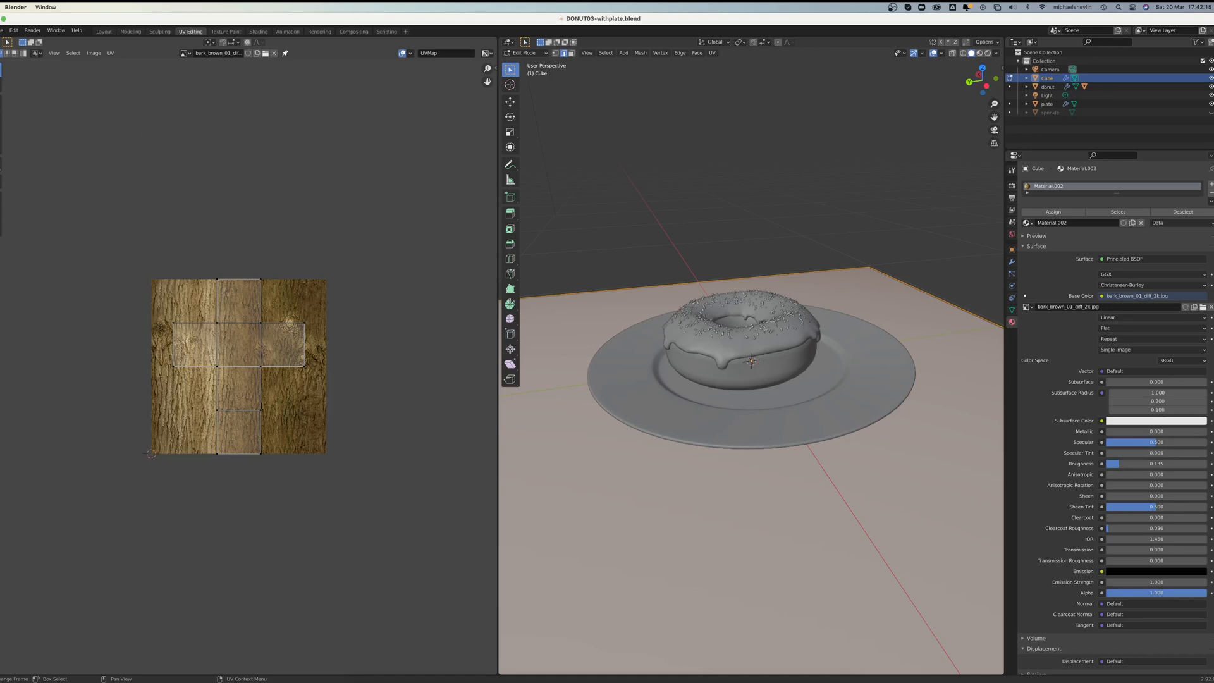
# Step: Use face selection in the UV layout to identify which UV face belongs to the slab's large top surface
pyautogui.click(0, 53)
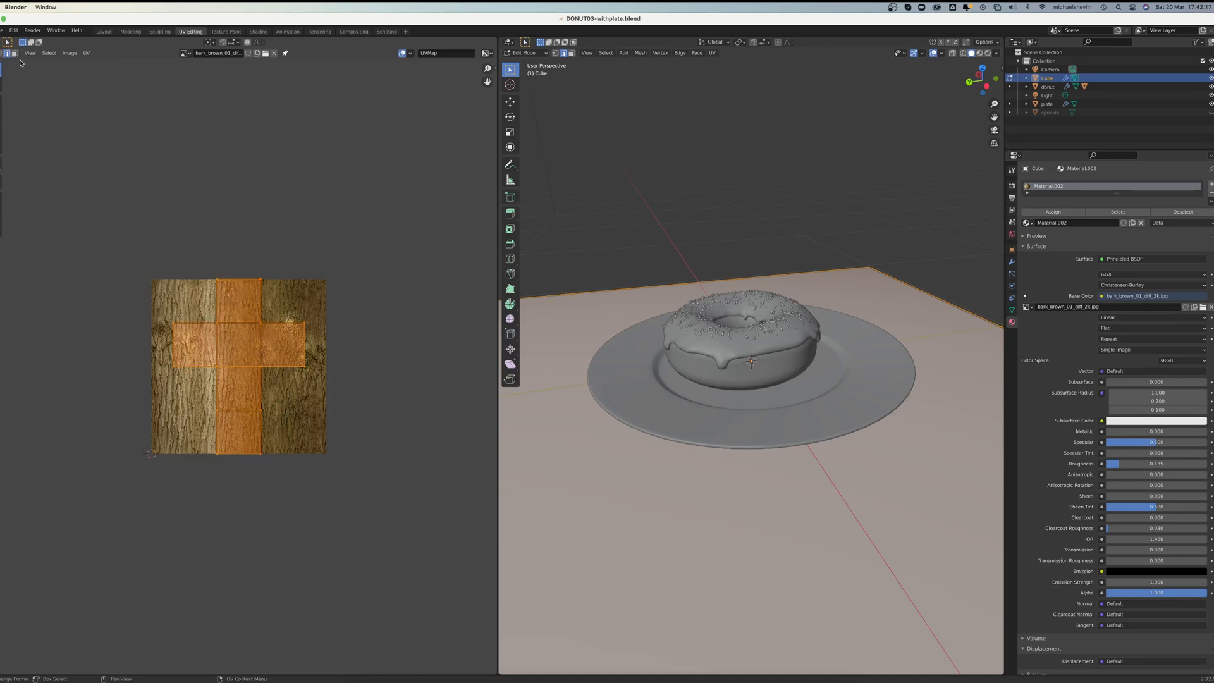
pyautogui.click(14, 54)
pyautogui.click(239, 345)
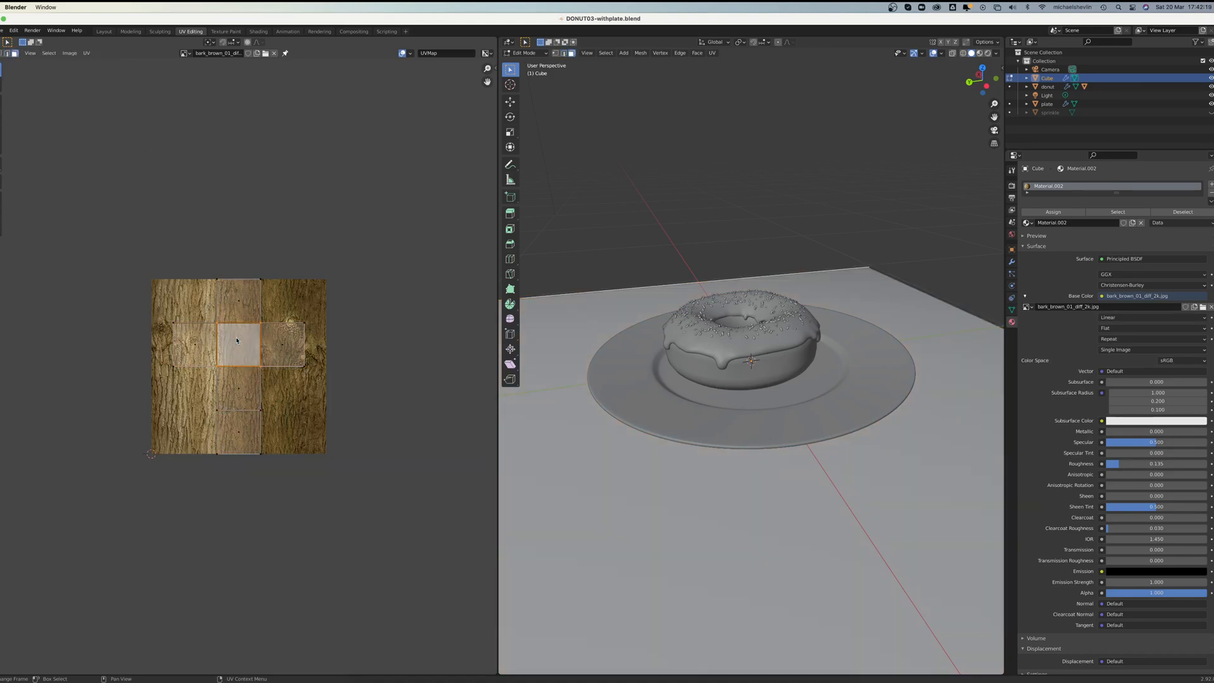
pyautogui.click(284, 342)
pyautogui.scroll(-5, 549, 347)
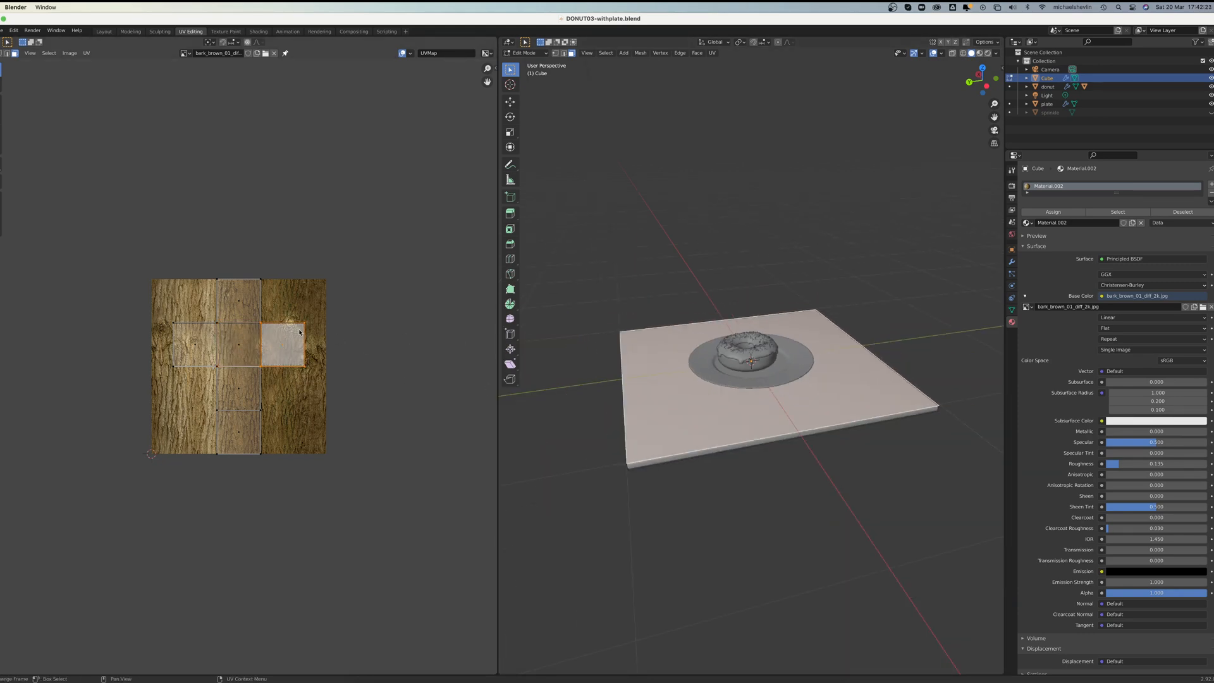
# Step: Scale up and move the slab's entire UV layout until the top surface's face nearly fills the bark image
pyautogui.press('a')
pyautogui.press('s')
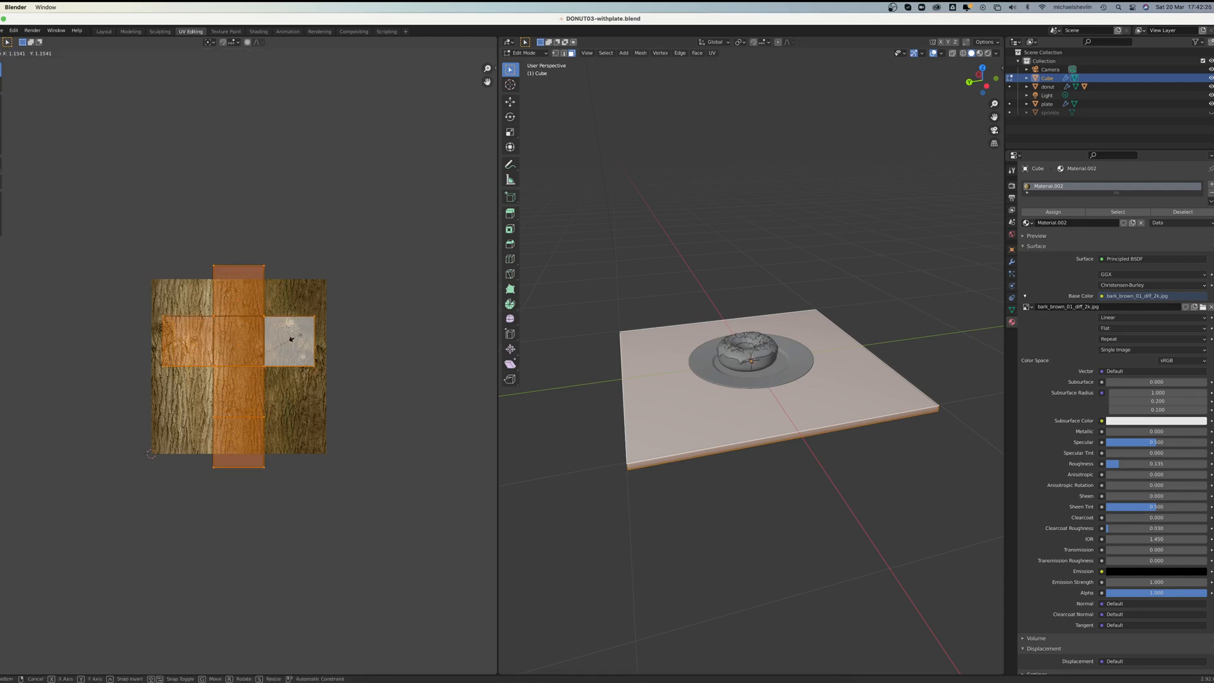
pyautogui.click(377, 315)
pyautogui.press('g')
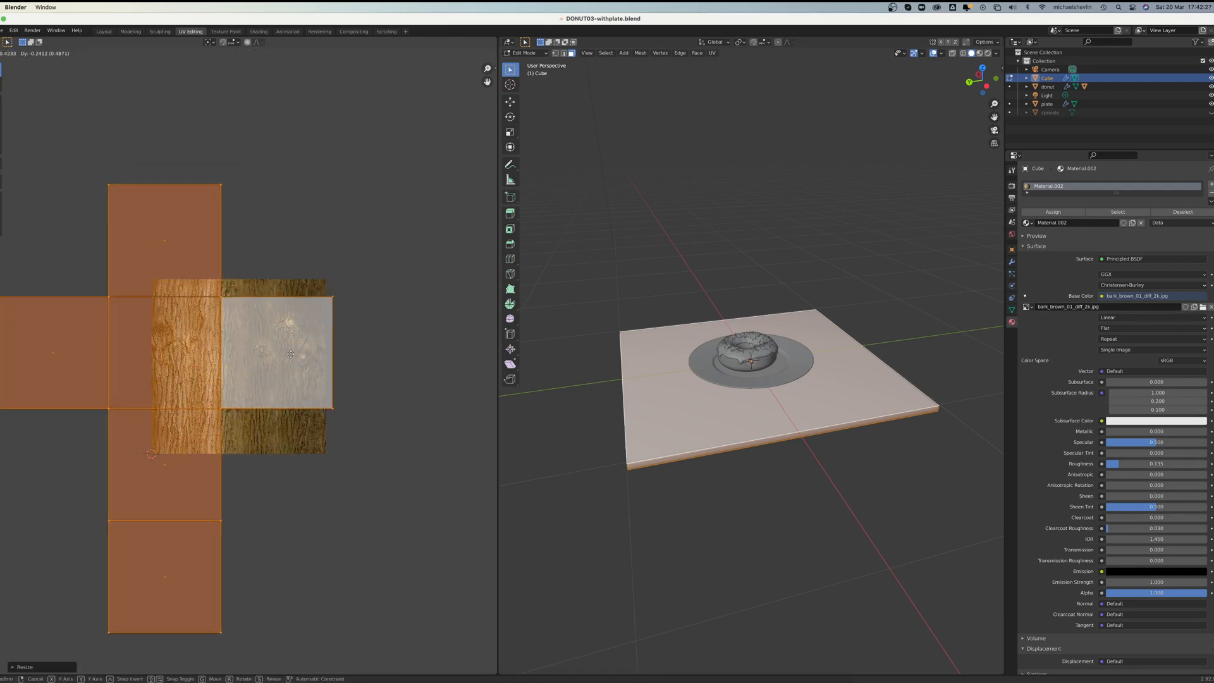
pyautogui.click(265, 371)
pyautogui.press('s')
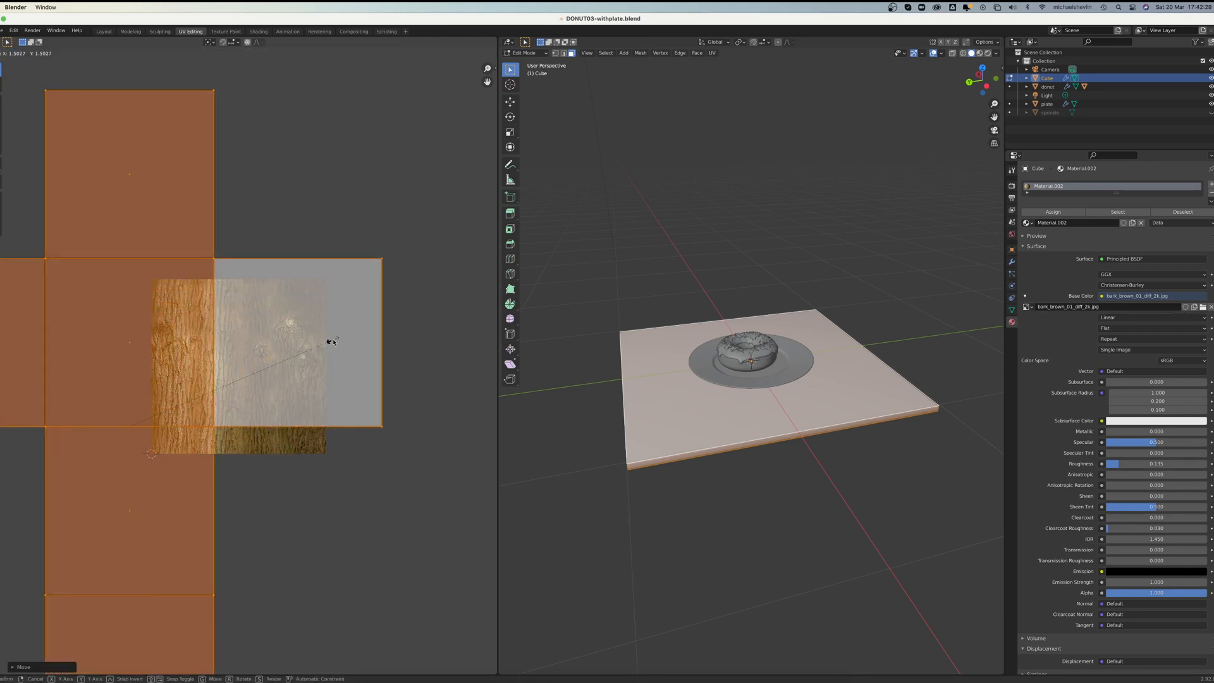
pyautogui.click(333, 342)
pyautogui.press('g')
pyautogui.click(268, 363)
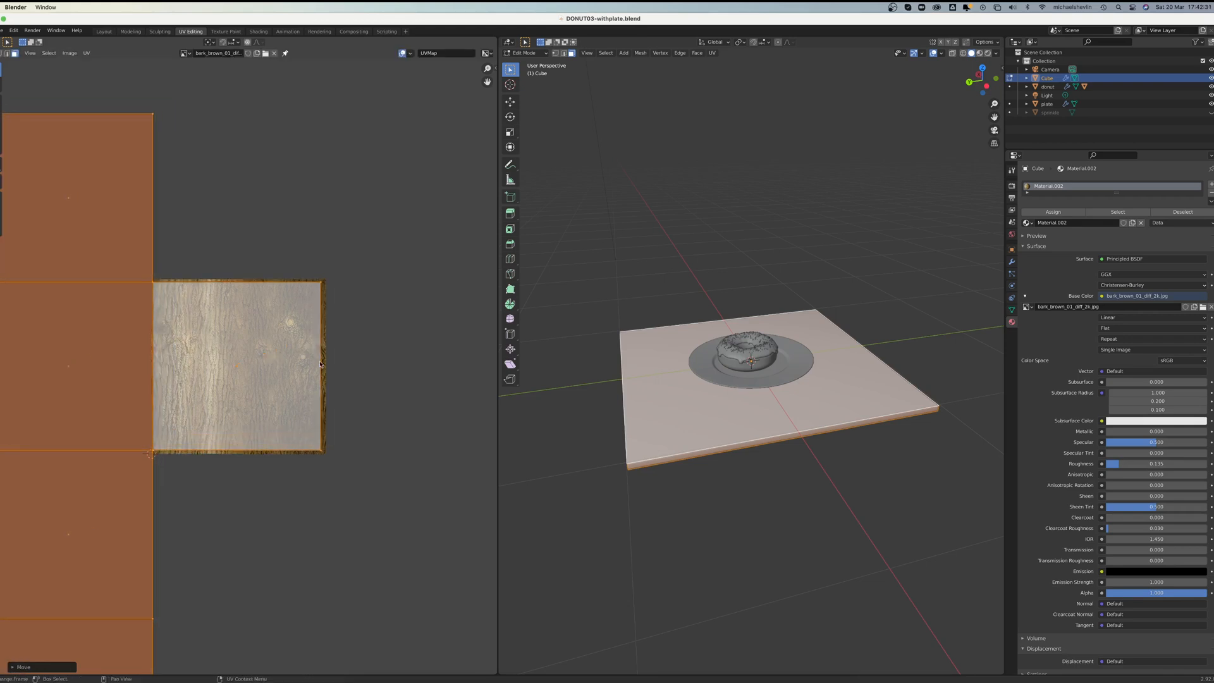
# Step: Check the remapped bark texture in material preview and rendered shading, and return to Object Mode with the slab deselected
pyautogui.click(980, 53)
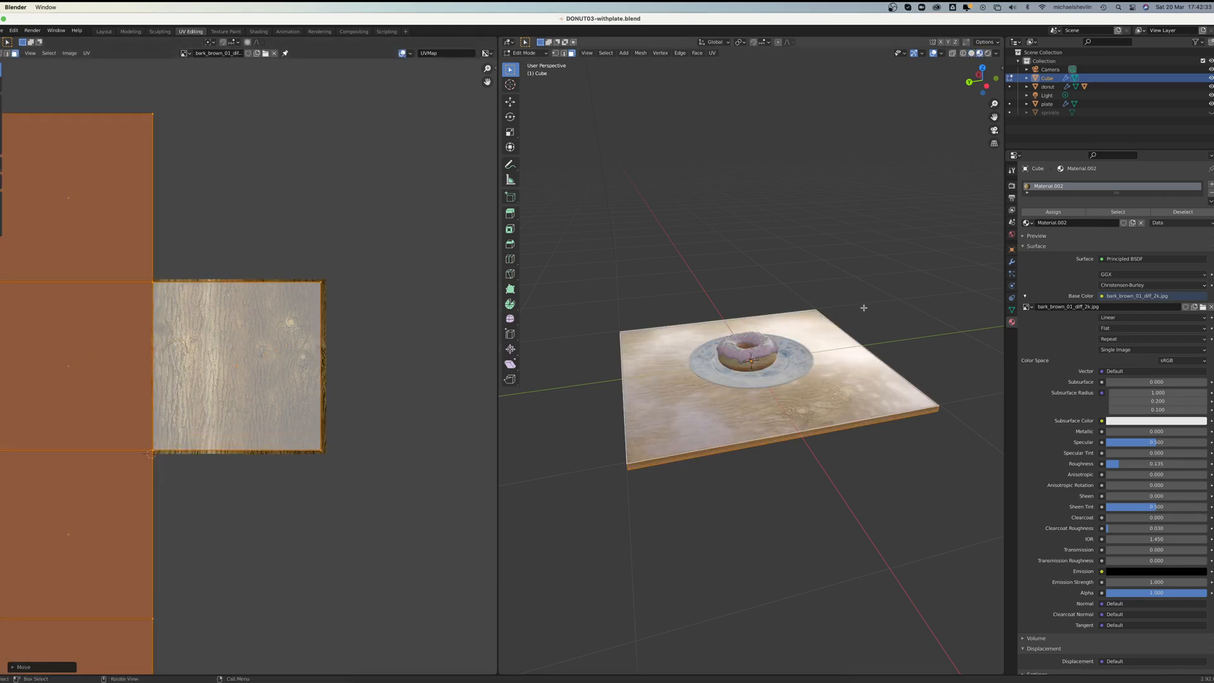
pyautogui.moveTo(833, 344); pyautogui.dragTo(916, 198, button='middle')
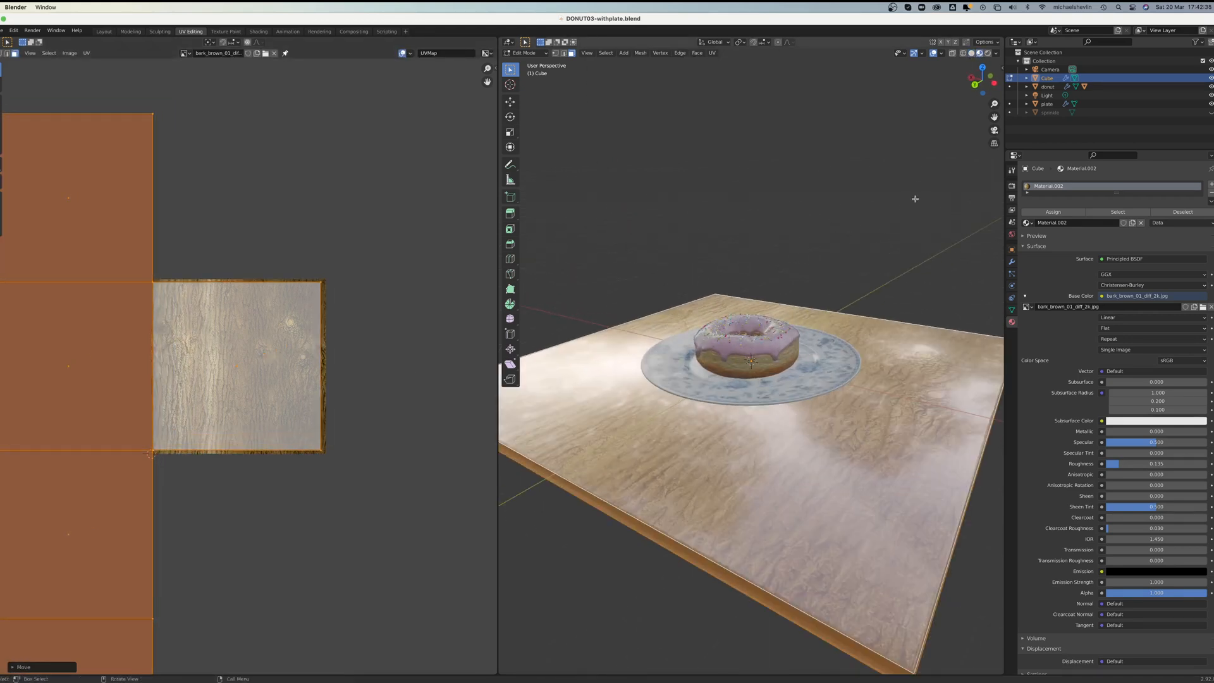
pyautogui.click(988, 53)
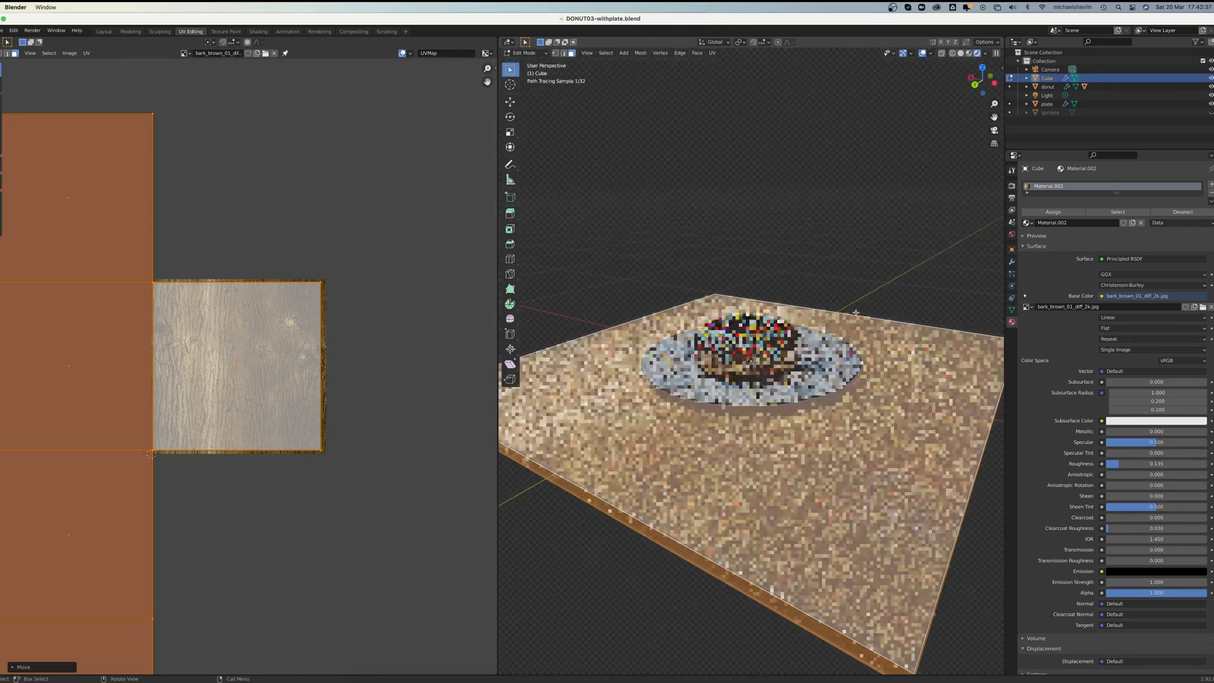
pyautogui.hotkey('alt', 'a')
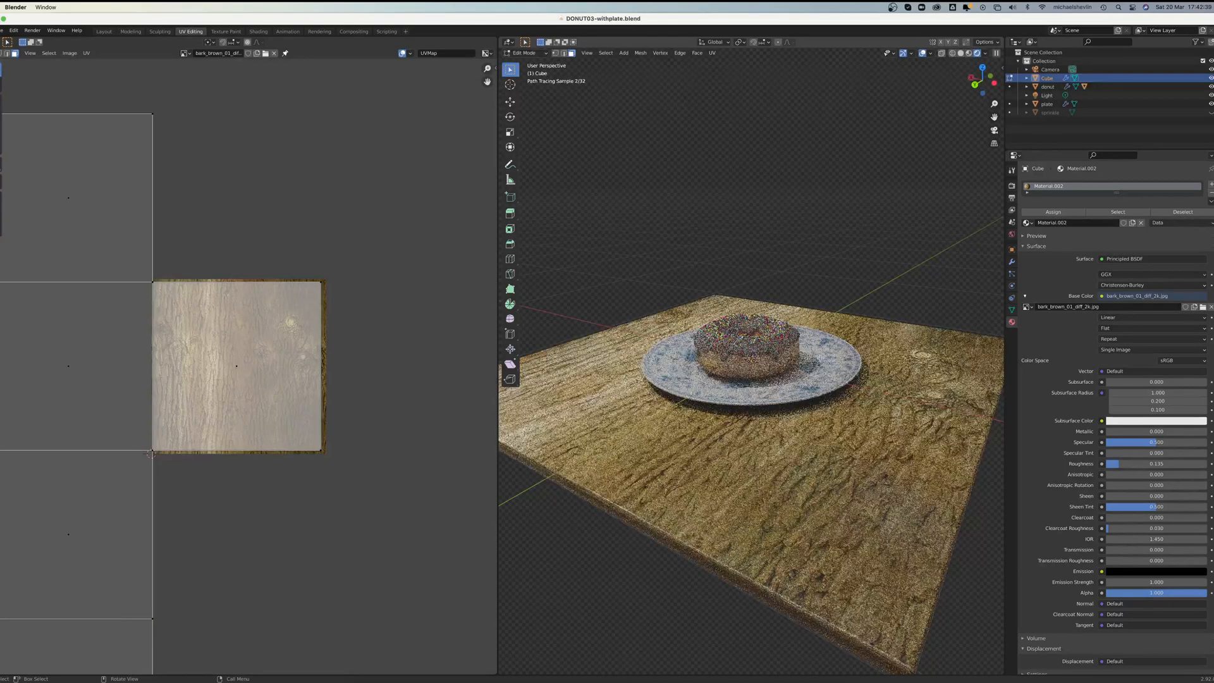
pyautogui.press('Tab')
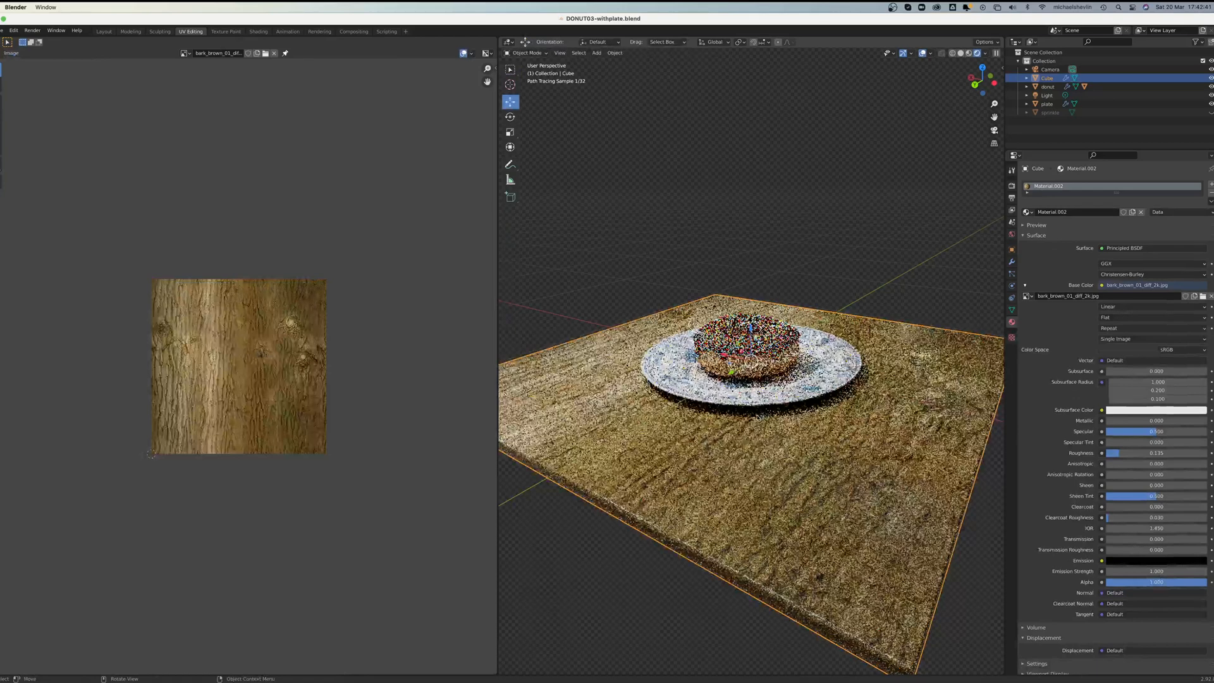
pyautogui.scroll(-3, 758, 418)
pyautogui.click(773, 449)
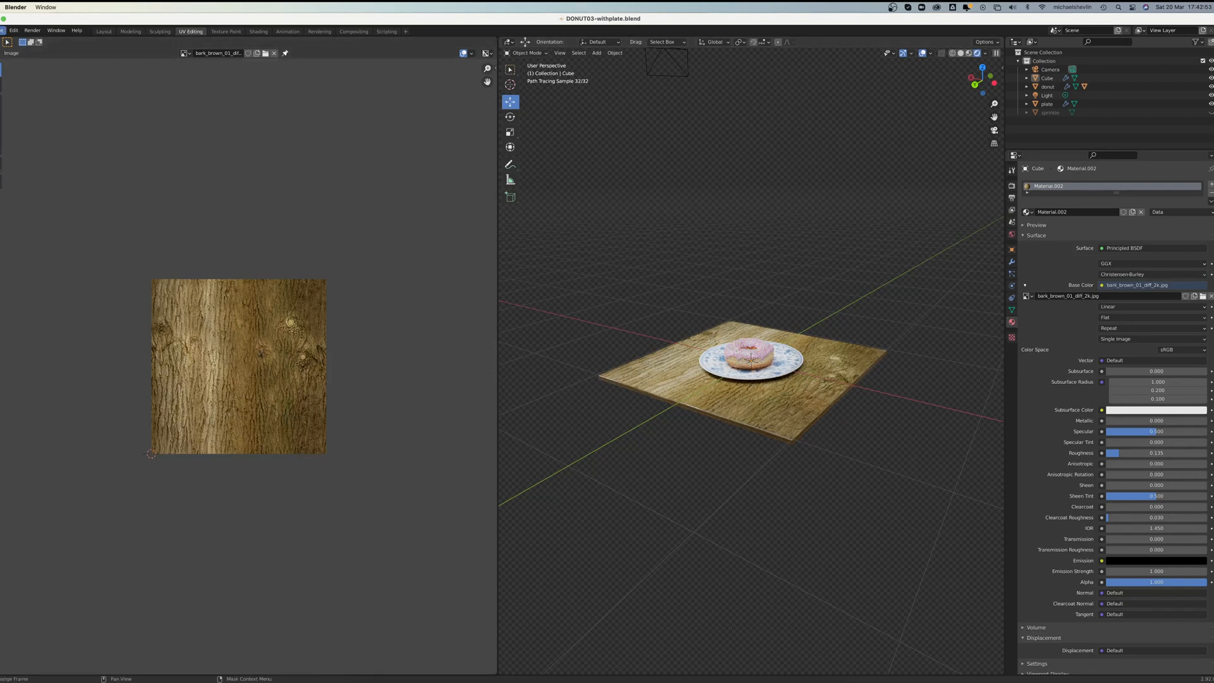
# Step: Start a new General file without saving the changes to DONUT03-withplate.blend
pyautogui.click(2, 31)
pyautogui.moveTo(31, 39)
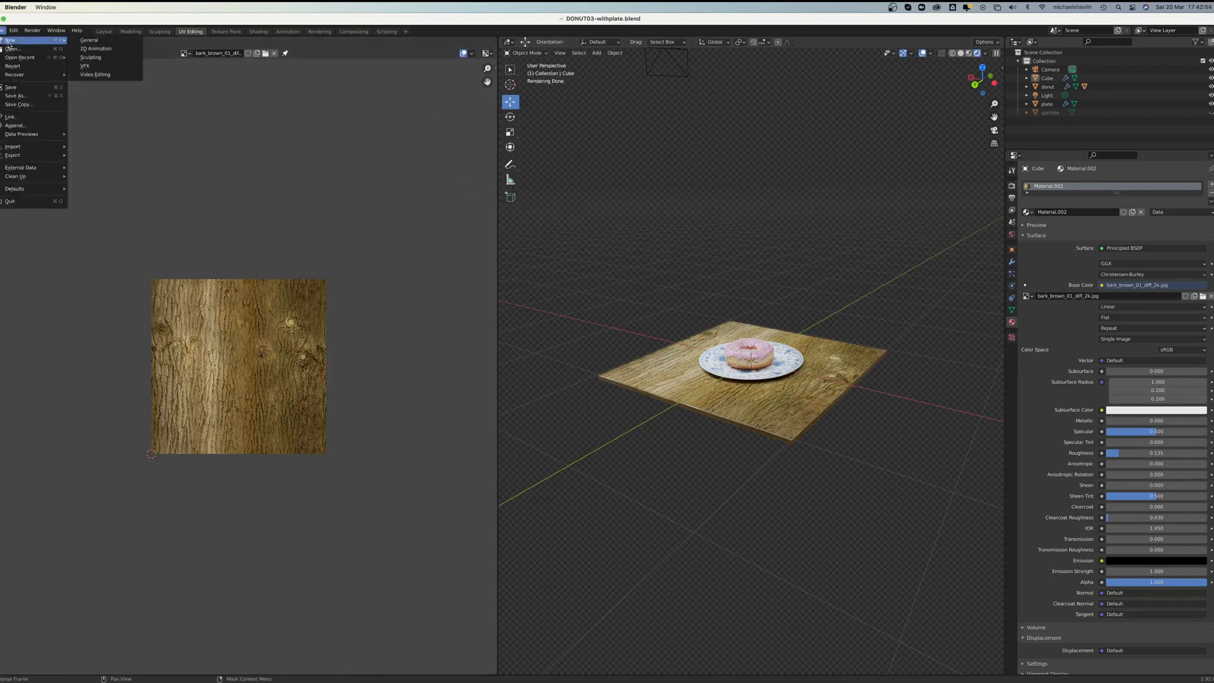
pyautogui.click(141, 41)
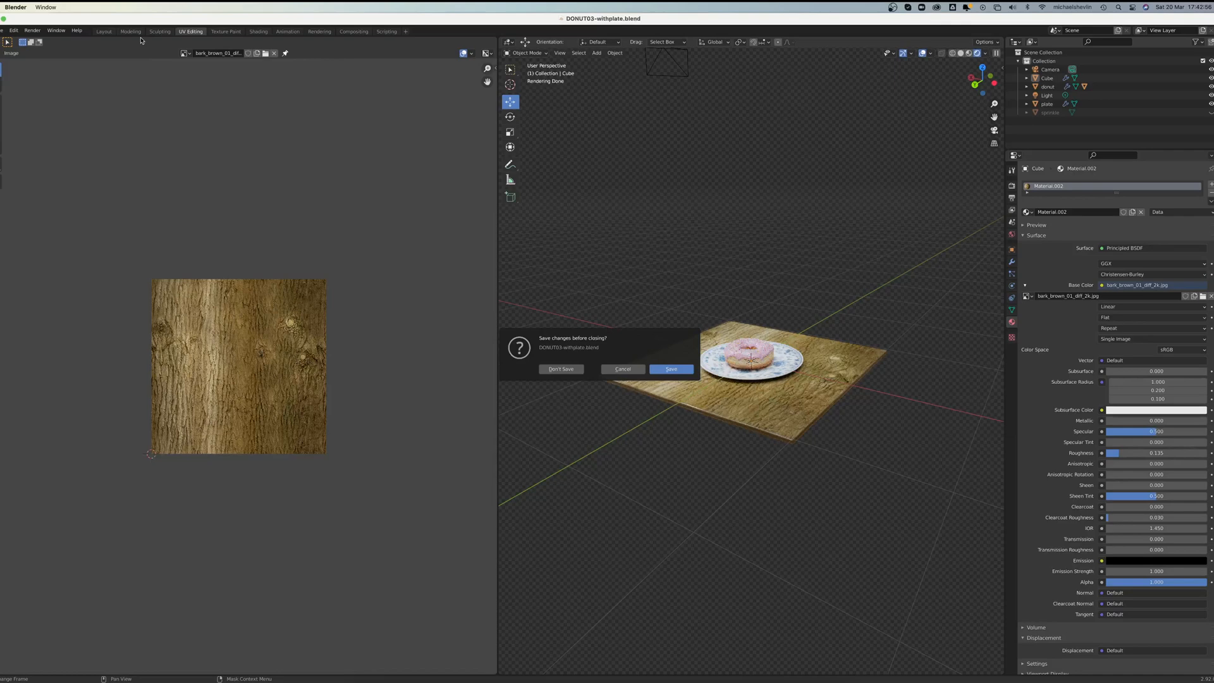
pyautogui.click(560, 370)
# Step: Scale the default cube into a thin square slab, about 4.29 in X and Y and 0.12 in Z
pyautogui.moveTo(563, 326)
pyautogui.mouseDown(button='middle')
pyautogui.moveTo(542, 328)
pyautogui.moveTo(551, 320)
pyautogui.mouseUp(button='middle')
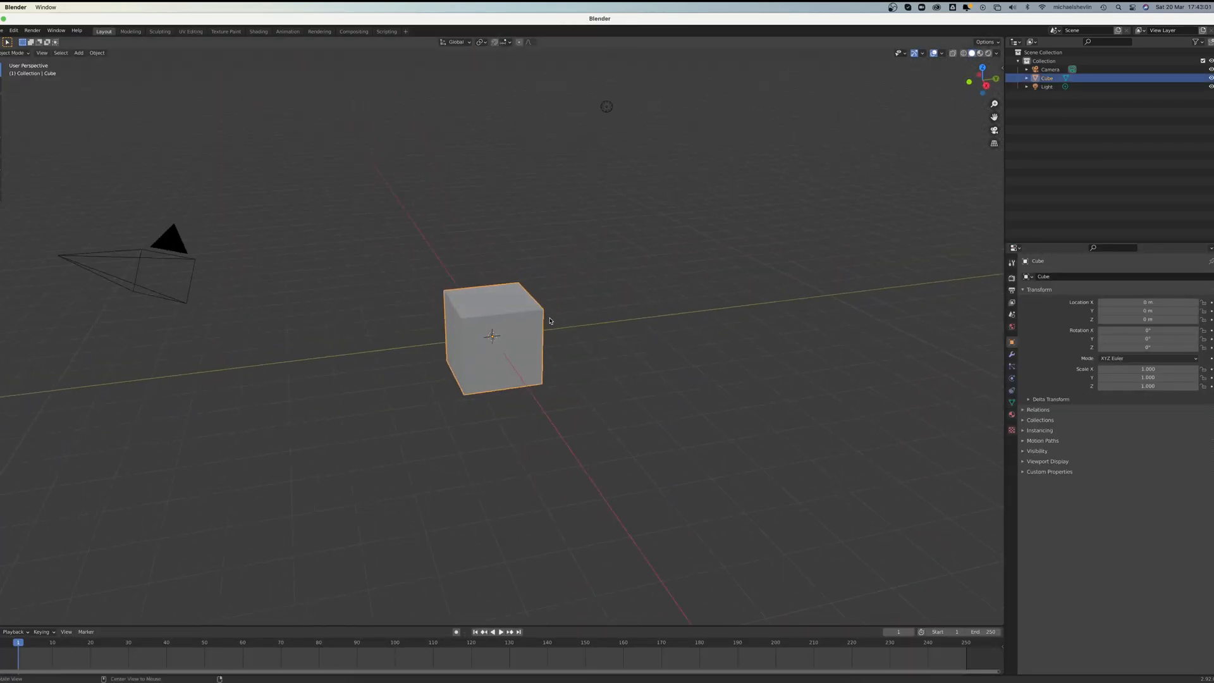
pyautogui.press('s')
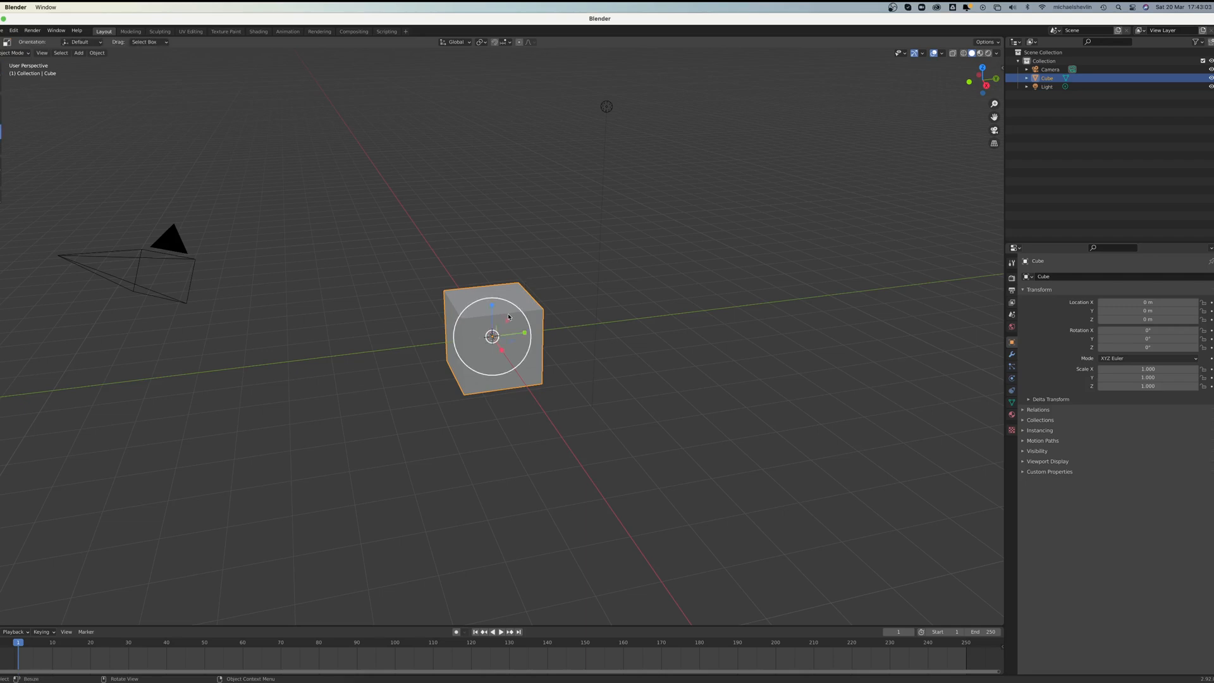
pyautogui.press('z')
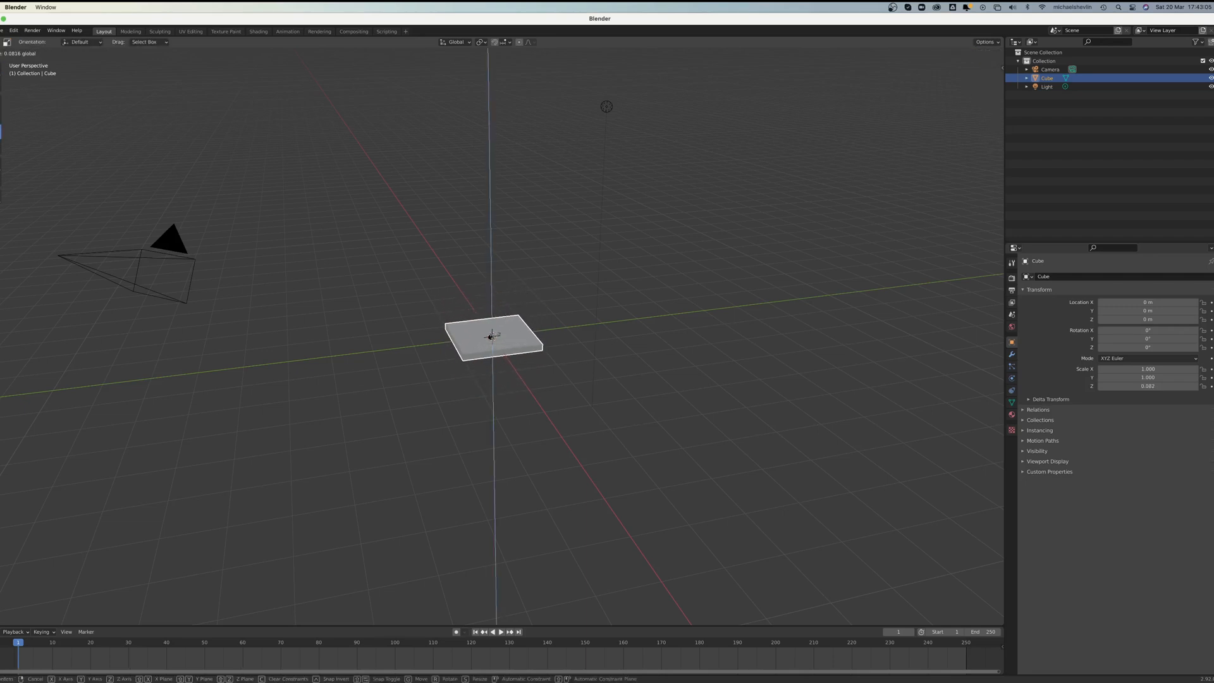
pyautogui.click(597, 331)
pyautogui.press('s')
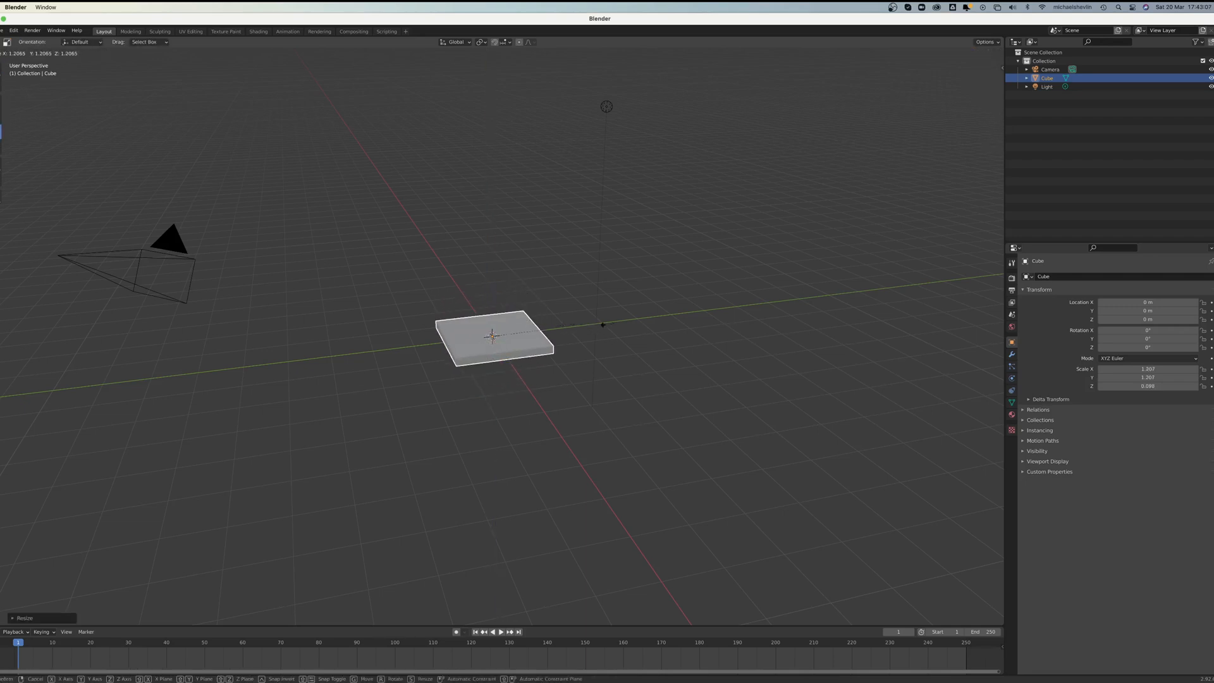
pyautogui.click(708, 304)
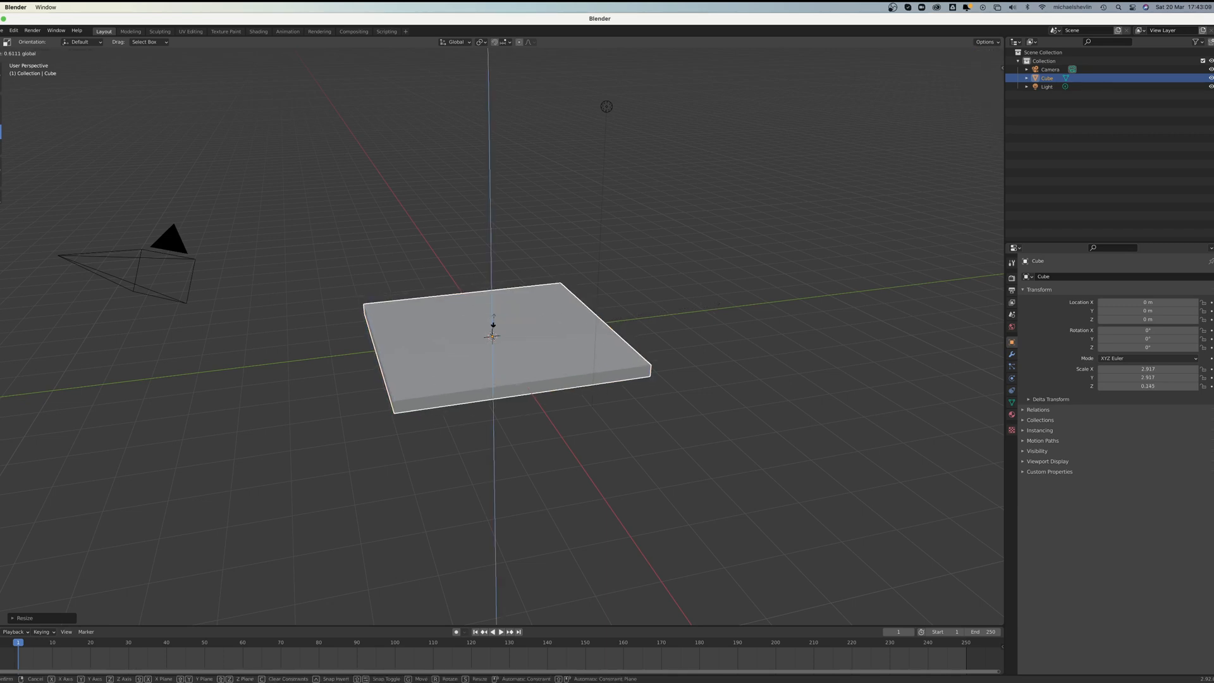
pyautogui.press('s')
pyautogui.click(642, 316)
pyautogui.moveTo(642, 316)
pyautogui.mouseDown(button='middle')
pyautogui.moveTo(667, 301)
pyautogui.moveTo(656, 308)
pyautogui.mouseUp(button='middle')
pyautogui.moveTo(489, 305); pyautogui.dragTo(491, 314)
pyautogui.moveTo(491, 315); pyautogui.dragTo(579, 321, button='middle')
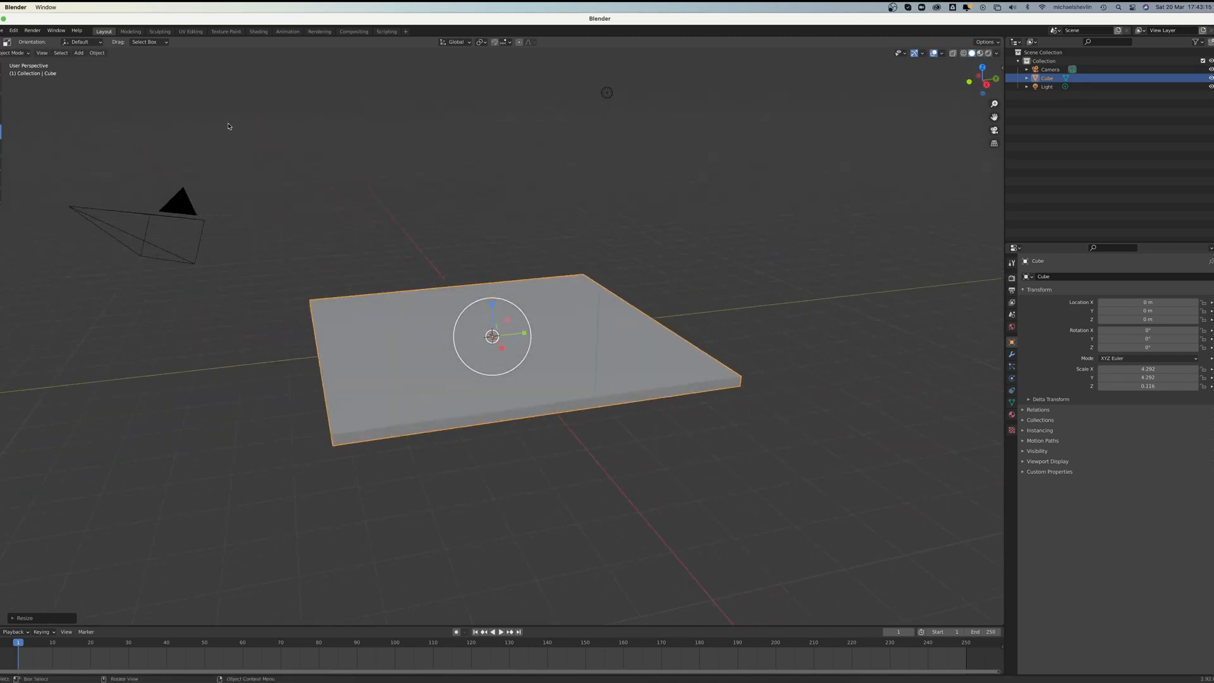
# Step: Apply All Transforms to the slab
pyautogui.click(97, 53)
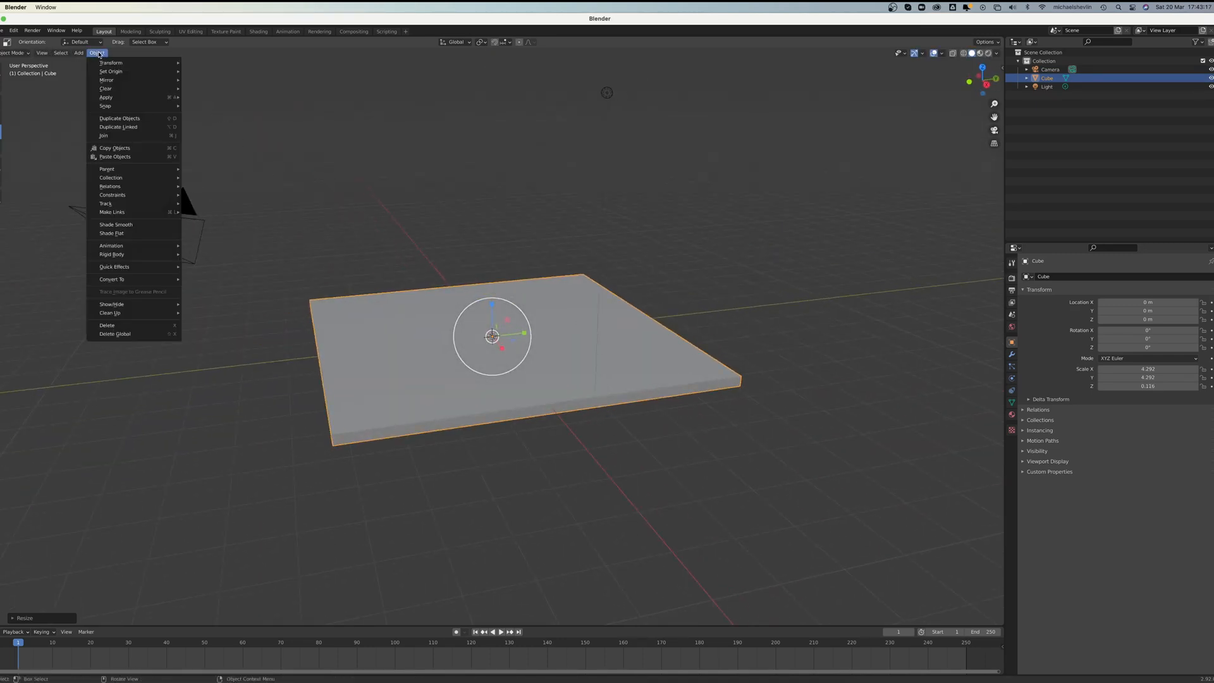
pyautogui.moveTo(115, 98)
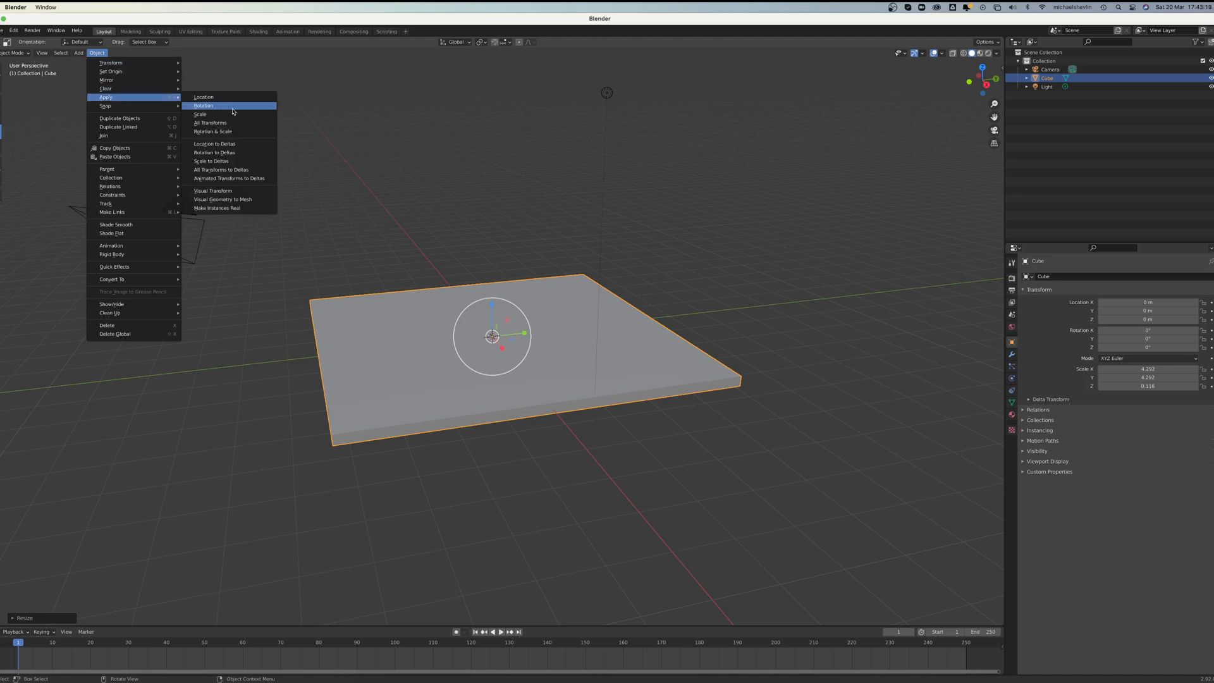
pyautogui.click(215, 122)
# Step: Add a plane mesh and raise it above the slab to a Z location of about 4.07 m
pyautogui.moveTo(507, 231); pyautogui.dragTo(620, 269, button='middle')
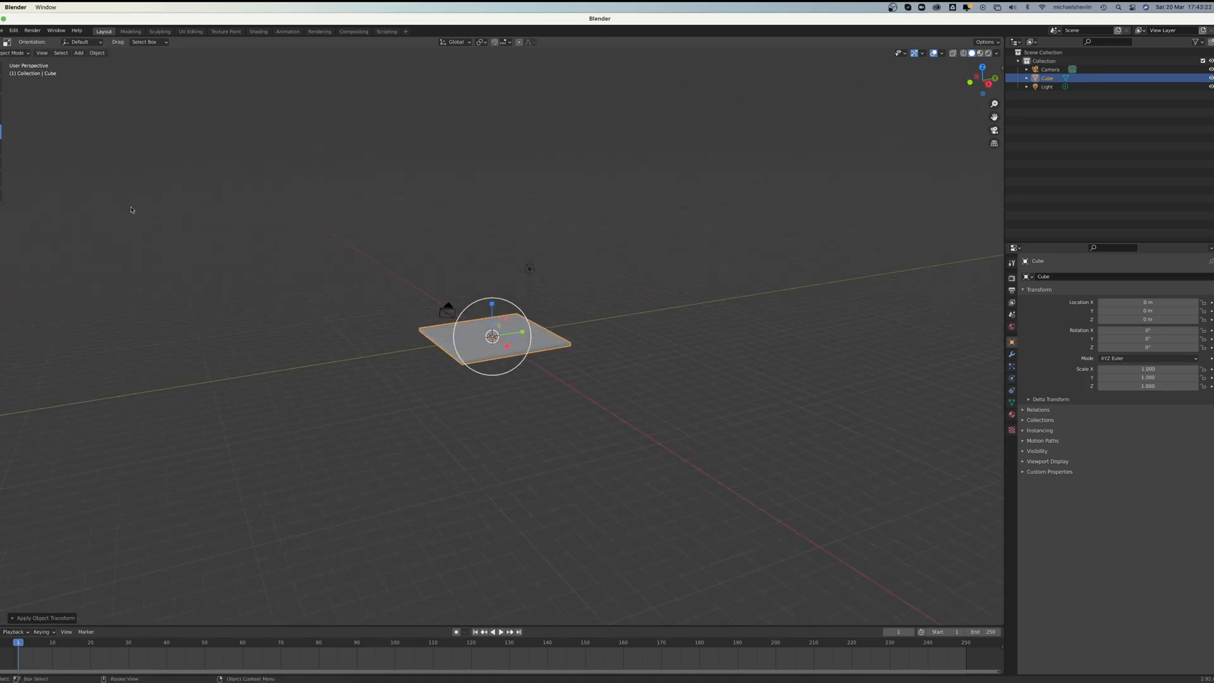
pyautogui.click(78, 53)
pyautogui.moveTo(89, 63)
pyautogui.click(178, 66)
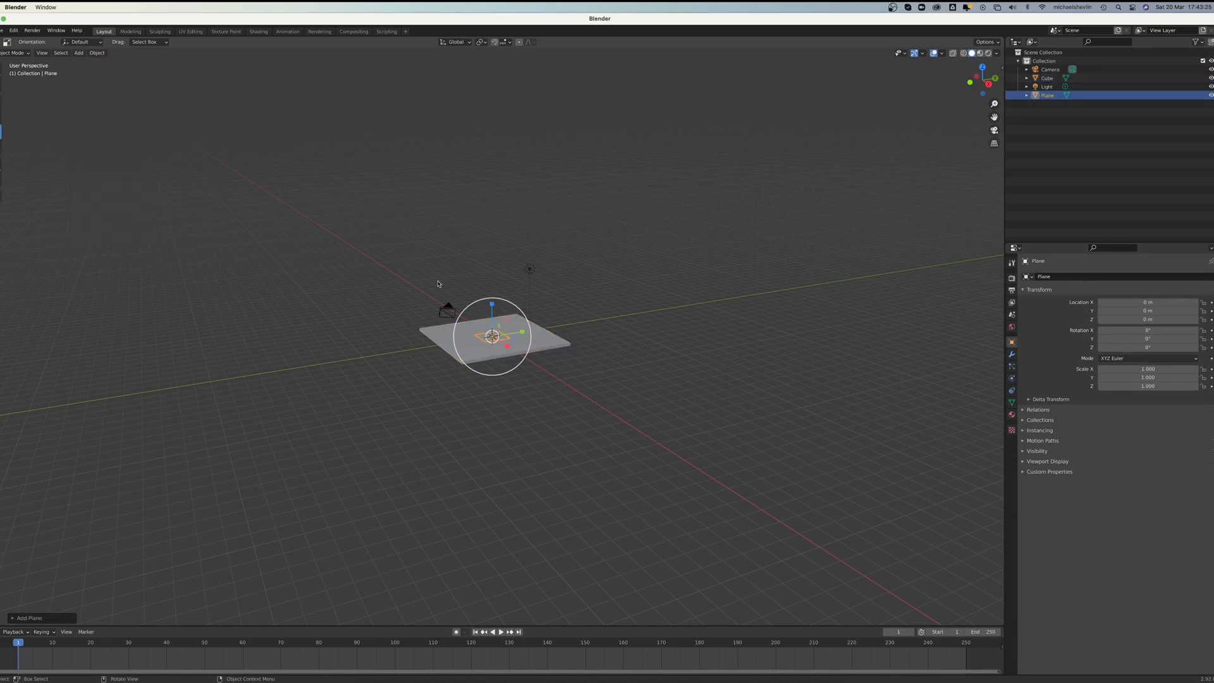
pyautogui.click(1, 101)
pyautogui.moveTo(490, 307); pyautogui.dragTo(491, 245)
pyautogui.click(537, 301)
# Step: Scale the plane to about 5.08 so it is larger than the slab, and rotate it about 23° around Z
pyautogui.scroll(1, 537, 300)
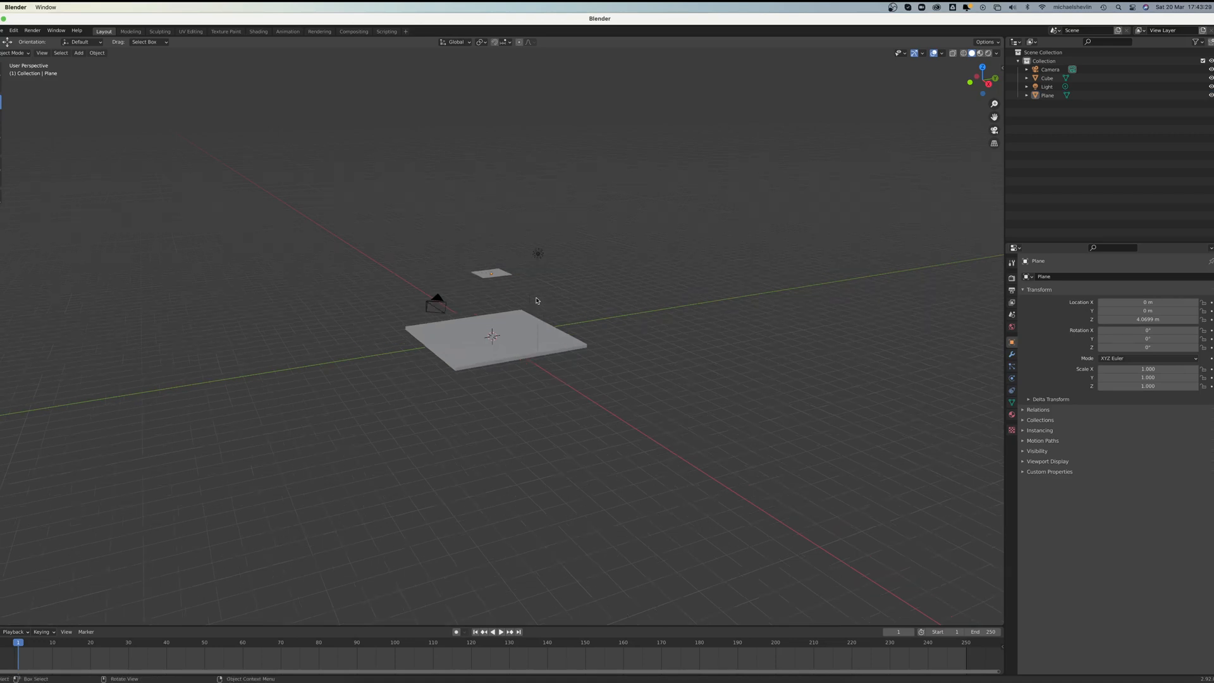
pyautogui.scroll(4, 537, 301)
pyautogui.click(522, 183)
pyautogui.press('s')
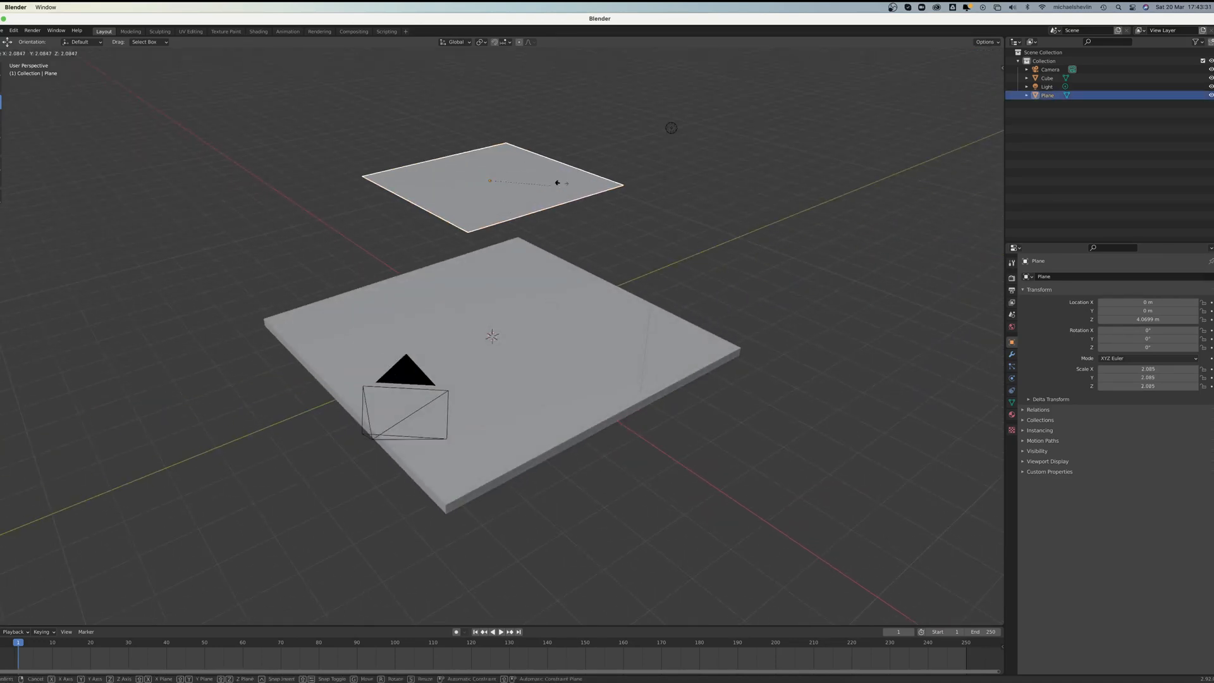
pyautogui.click(645, 184)
pyautogui.moveTo(645, 184); pyautogui.dragTo(600, 255, button='middle')
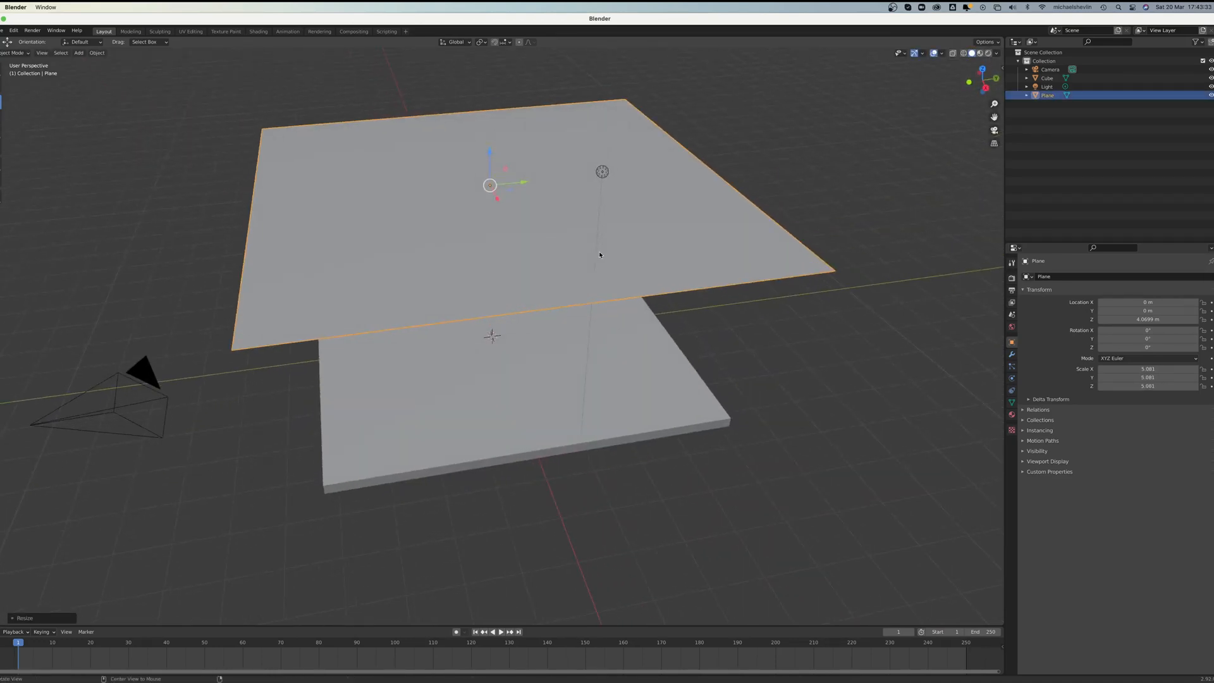
pyautogui.click(3, 116)
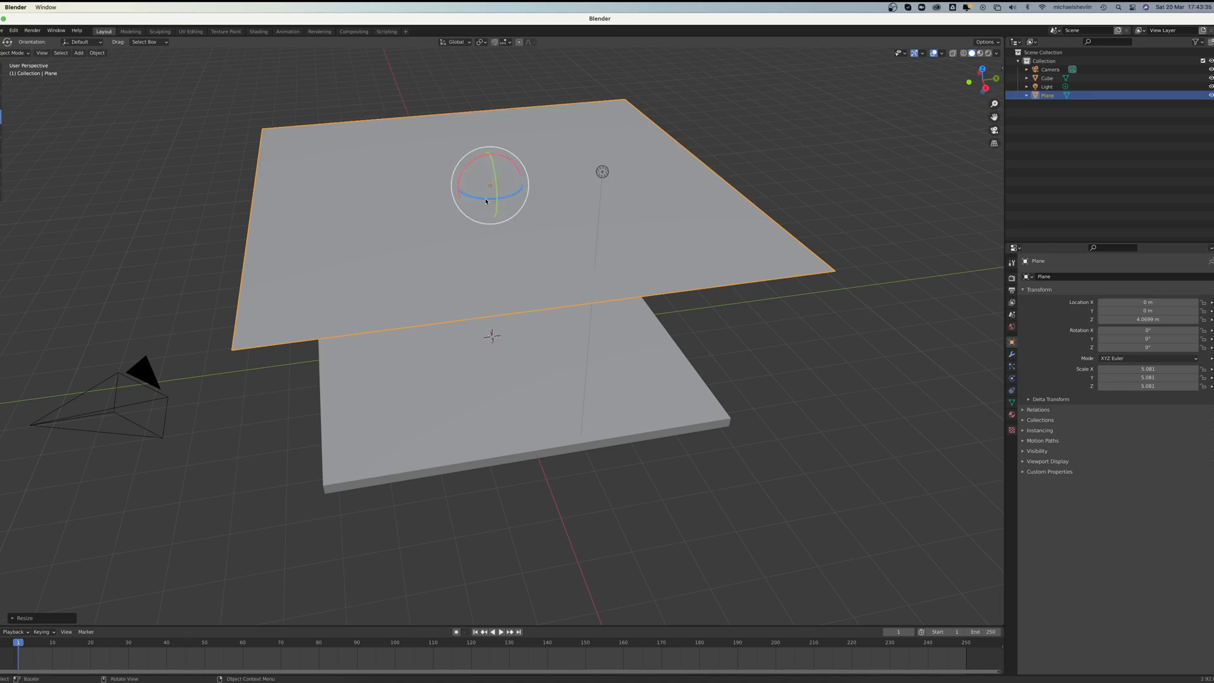
pyautogui.moveTo(487, 201); pyautogui.dragTo(496, 198)
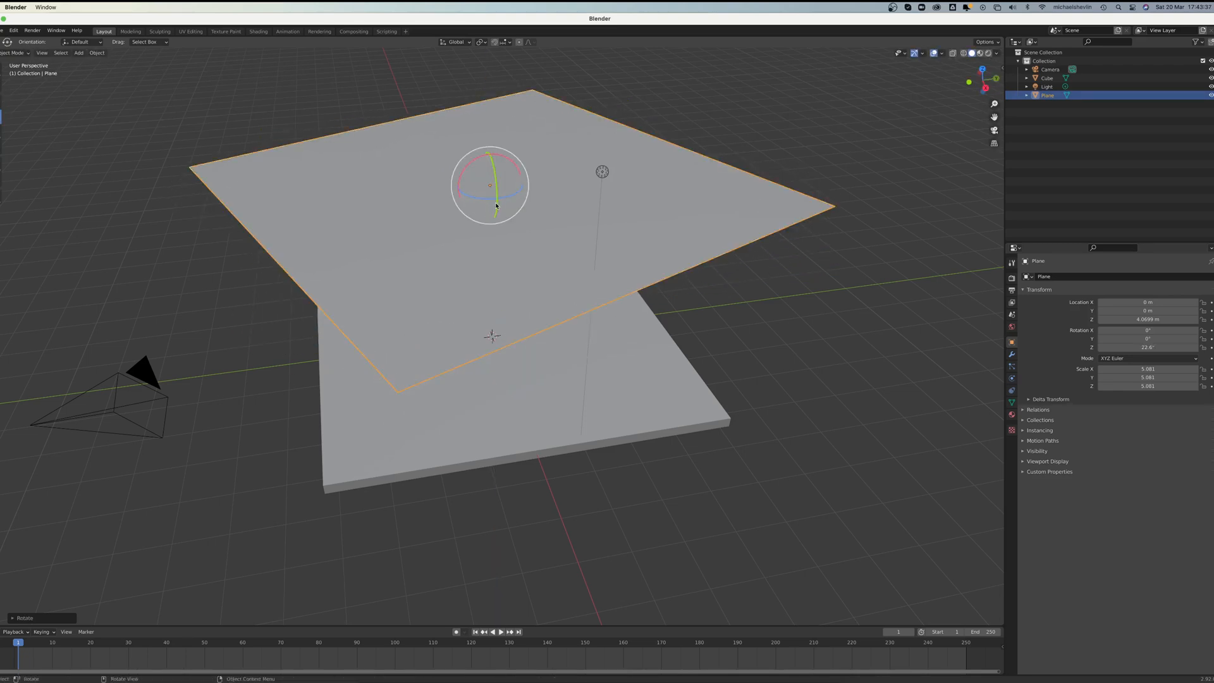
# Step: Subdivide the plane's mesh with the number of cuts set to 60
pyautogui.press('Tab')
pyautogui.rightClick(545, 218)
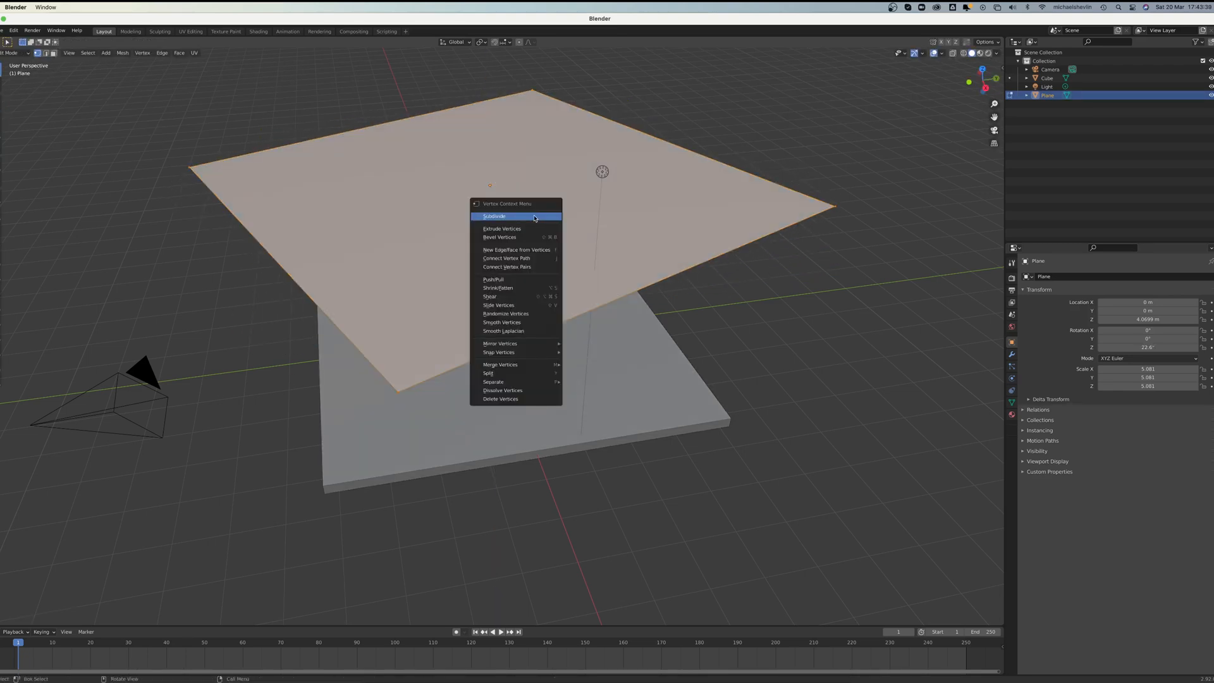
pyautogui.click(535, 217)
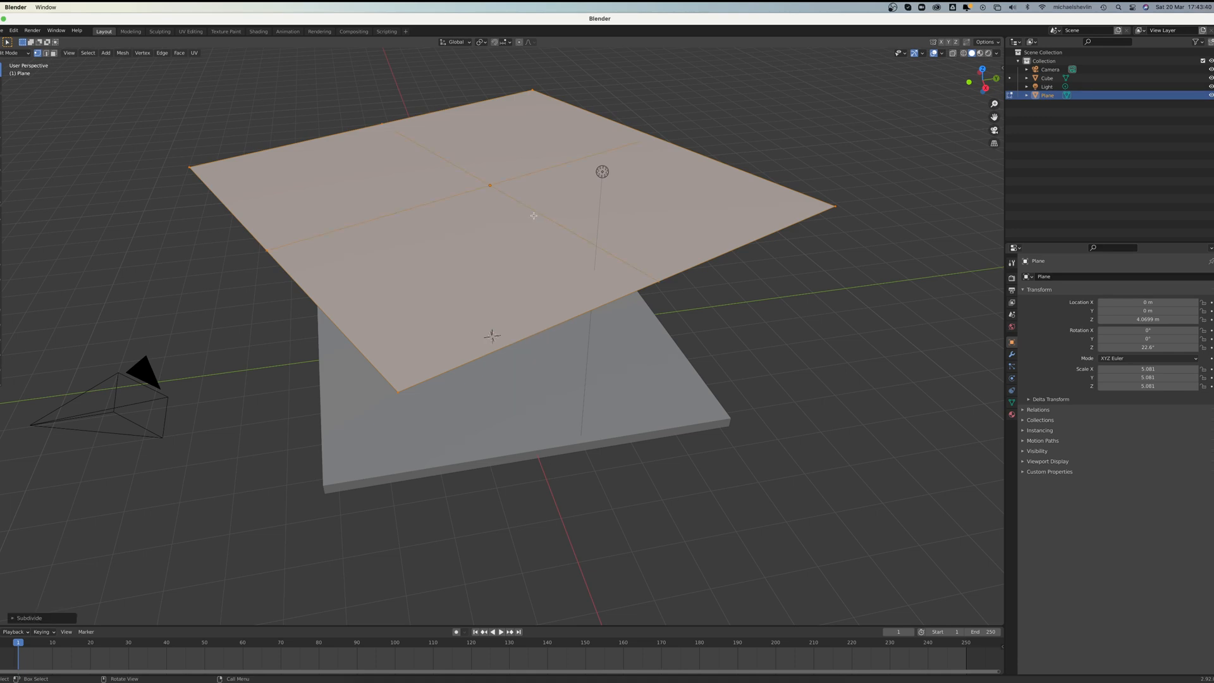
pyautogui.click(22, 619)
pyautogui.click(95, 559)
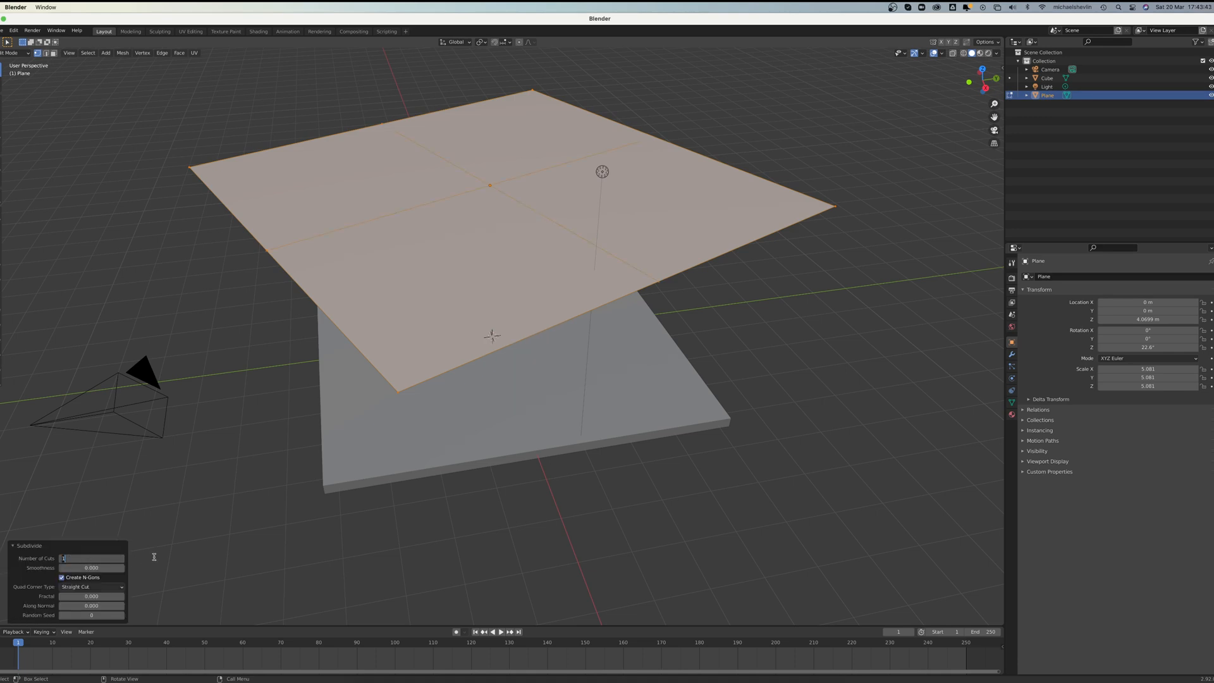
pyautogui.press('Return')
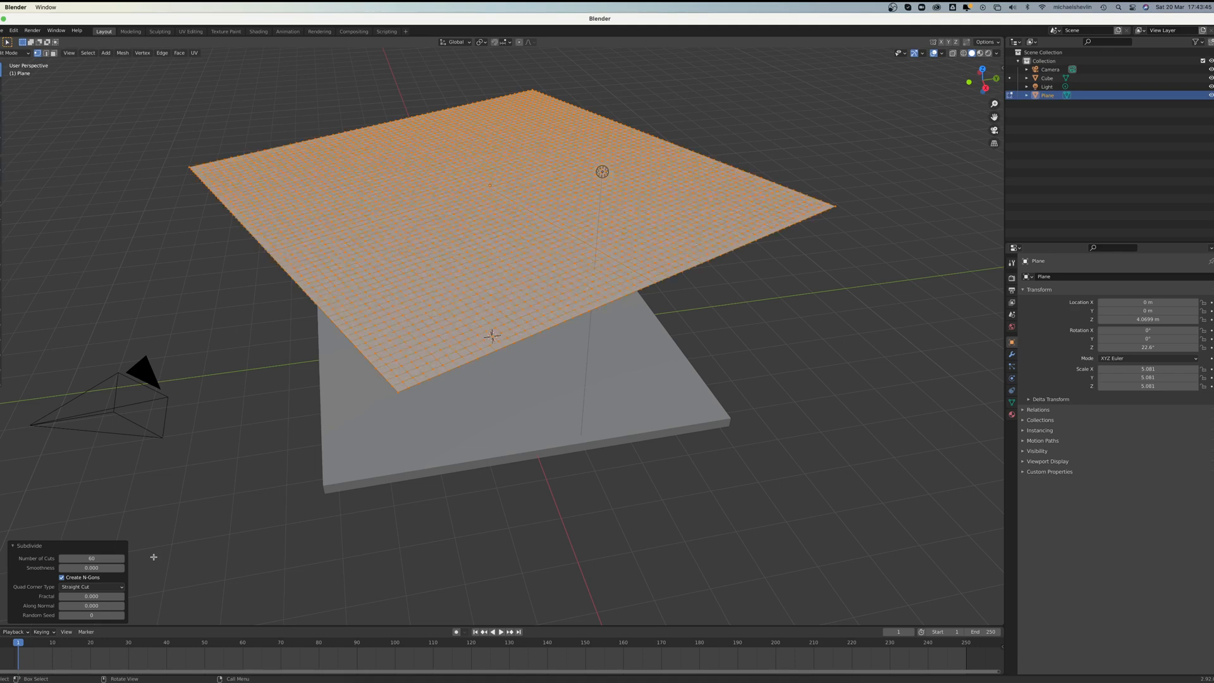
# Step: Raise a vertex near the plane's far corner along Z using smooth proportional editing with a proportional size of about 4.12
pyautogui.moveTo(578, 173); pyautogui.dragTo(457, 205, button='middle')
pyautogui.scroll(-3, 556, 234)
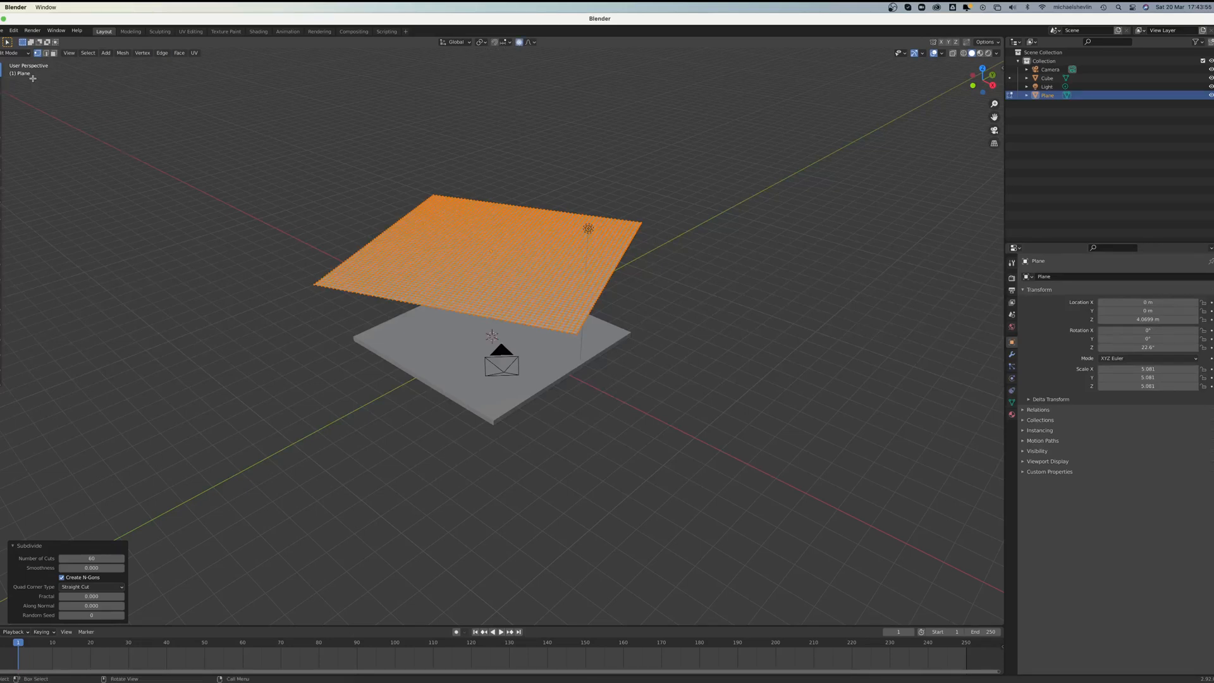
pyautogui.click(1, 102)
pyautogui.click(441, 208)
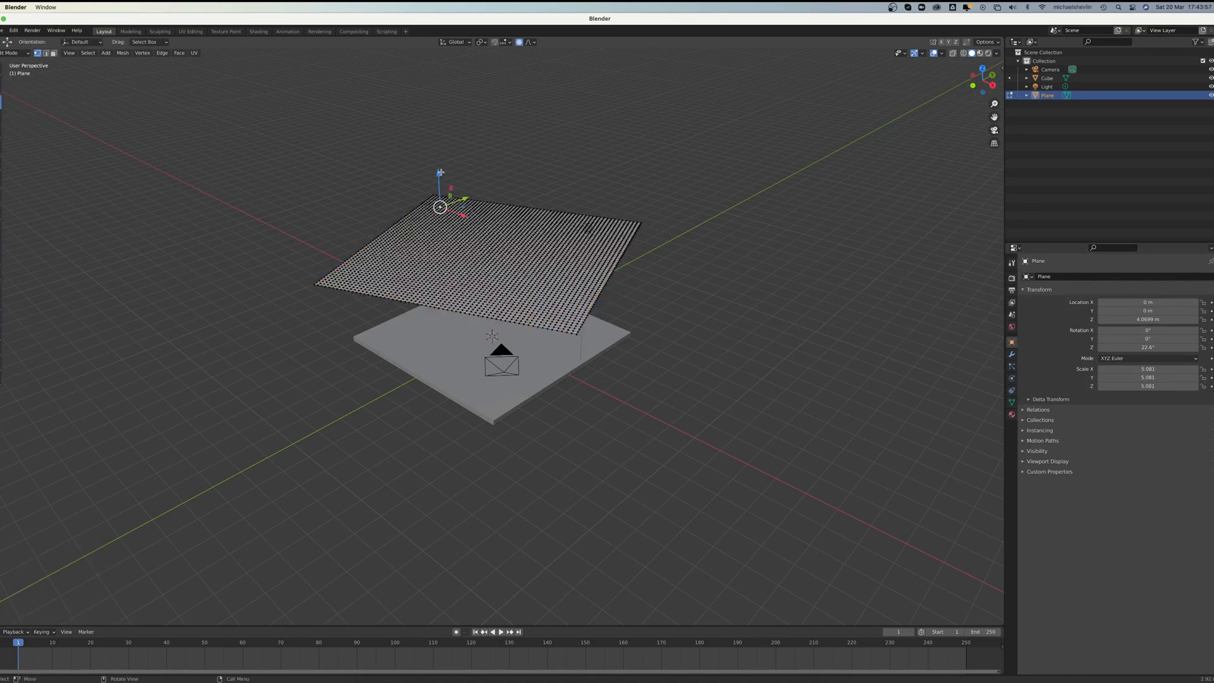
pyautogui.moveTo(440, 172); pyautogui.dragTo(432, 176)
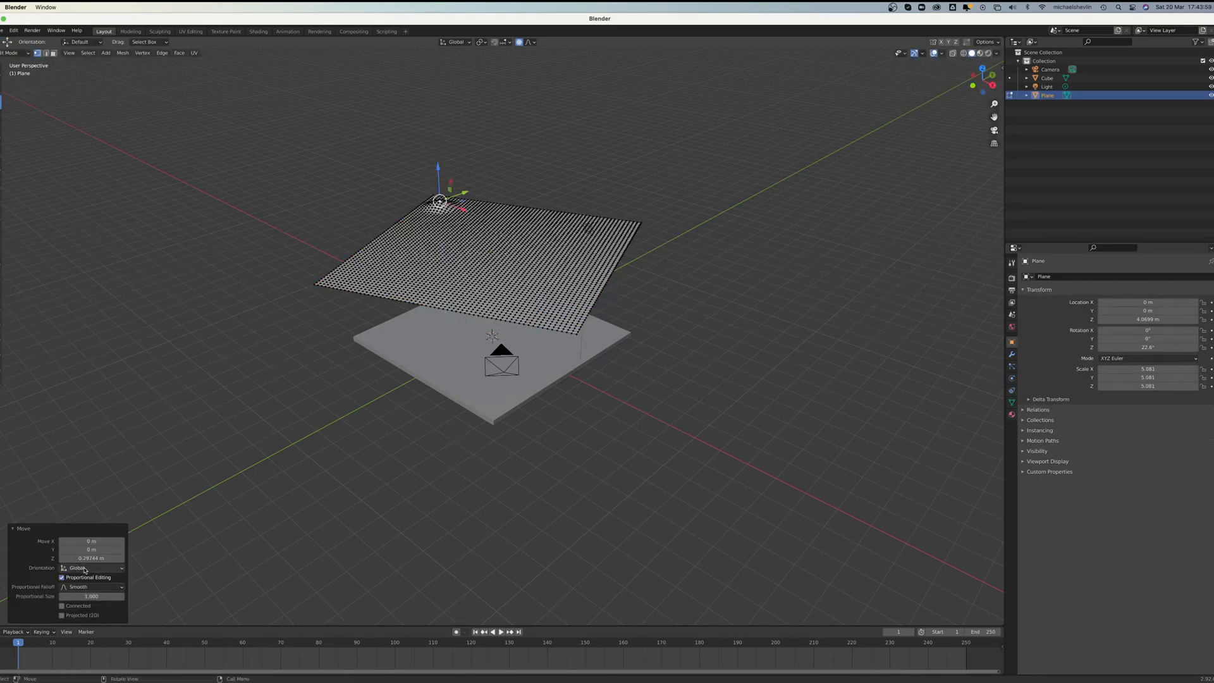
pyautogui.moveTo(92, 596); pyautogui.dragTo(158, 597)
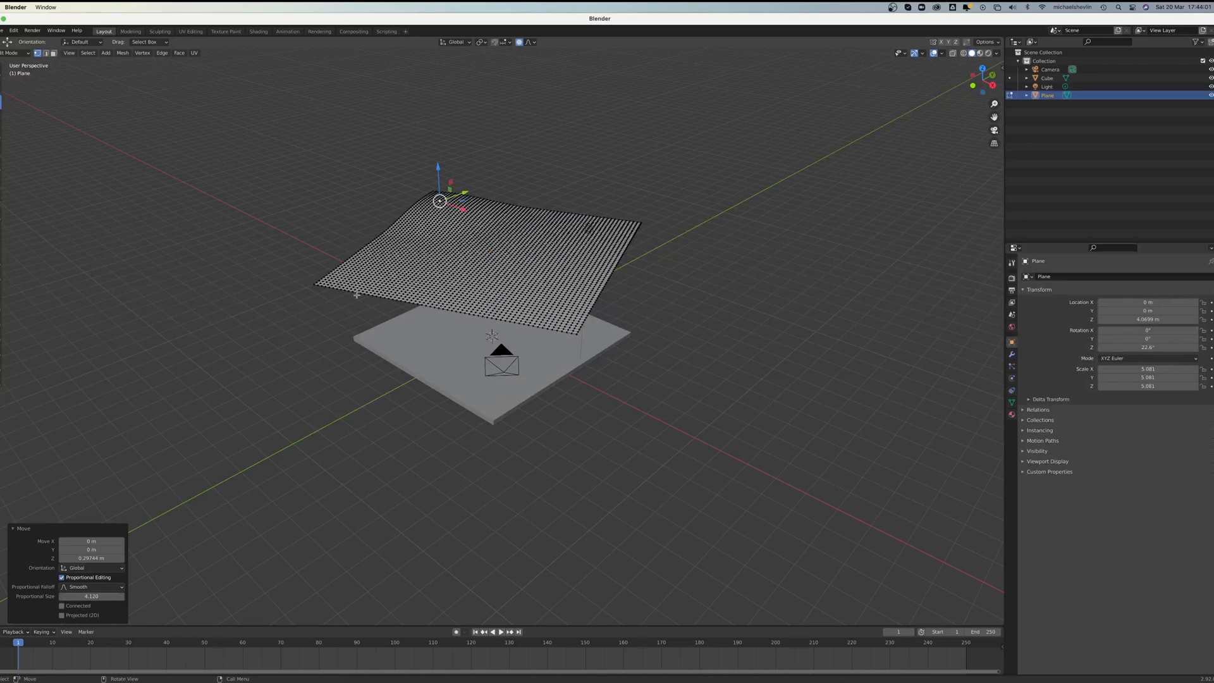
# Step: Alternately lower and raise six more vertices spread across the plane with proportional editing to form soft waves
pyautogui.click(513, 216)
pyautogui.moveTo(514, 184); pyautogui.dragTo(515, 195)
pyautogui.click(625, 229)
pyautogui.moveTo(626, 198); pyautogui.dragTo(626, 188)
pyautogui.click(568, 262)
pyautogui.moveTo(570, 231); pyautogui.dragTo(570, 241)
pyautogui.click(396, 248)
pyautogui.moveTo(394, 216); pyautogui.dragTo(394, 198)
pyautogui.click(450, 290)
pyautogui.moveTo(448, 259); pyautogui.dragTo(449, 274)
pyautogui.click(562, 306)
pyautogui.moveTo(564, 278); pyautogui.dragTo(565, 257)
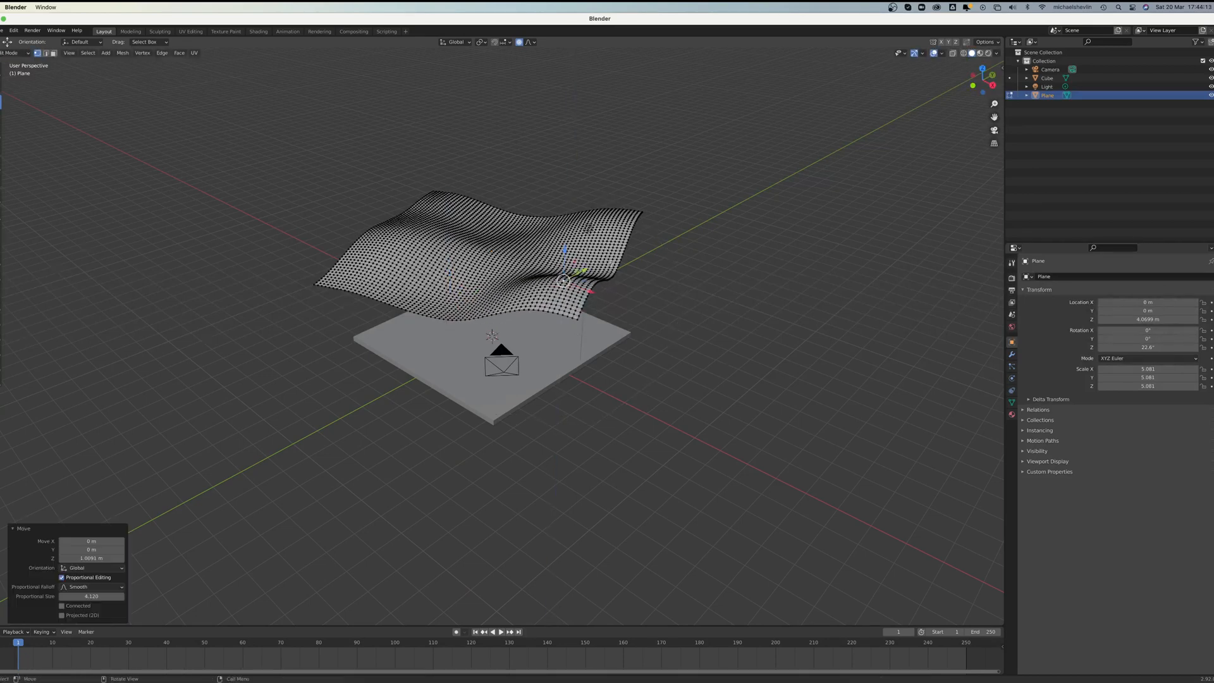
# Step: Return to Object Mode and tilt the wavy plane about 15° around the global X axis
pyautogui.moveTo(565, 257); pyautogui.dragTo(597, 250, button='middle')
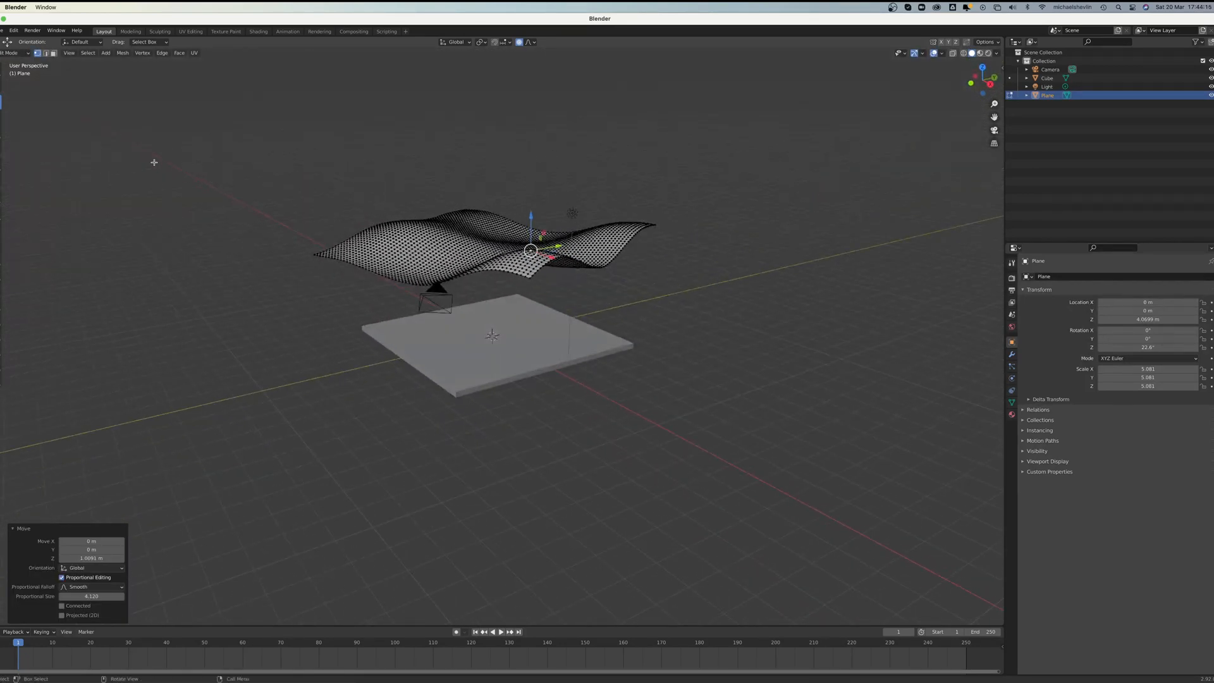
pyautogui.press('Tab')
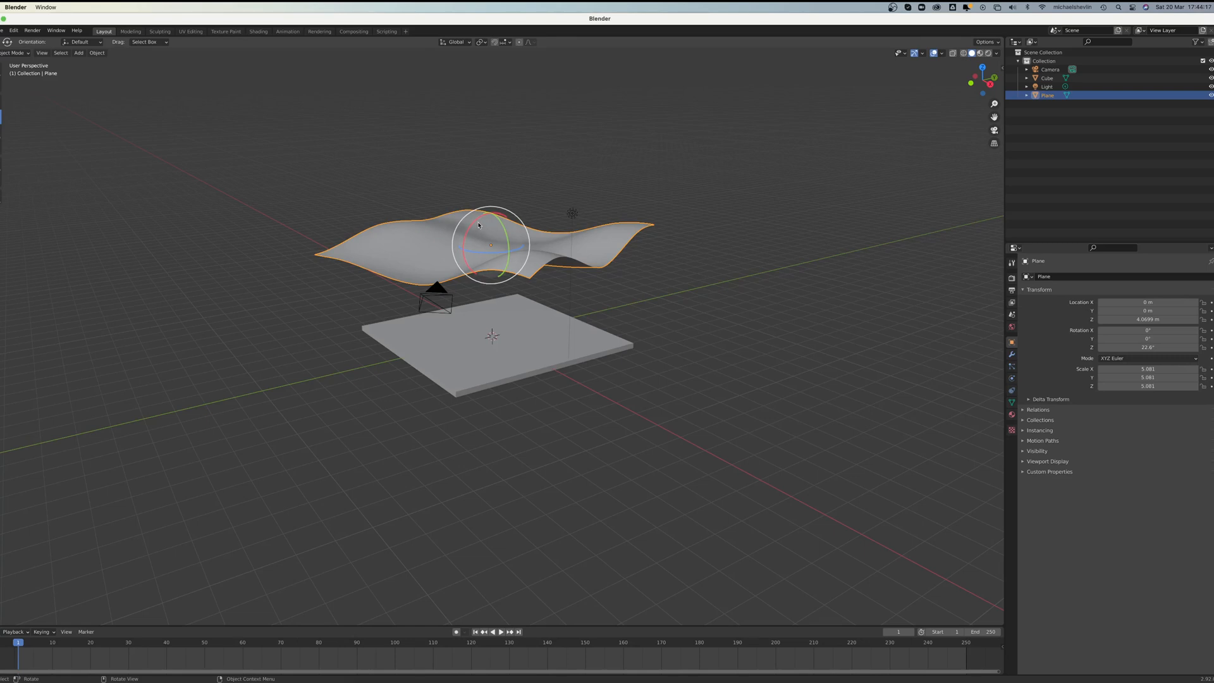
pyautogui.moveTo(479, 224); pyautogui.dragTo(475, 232)
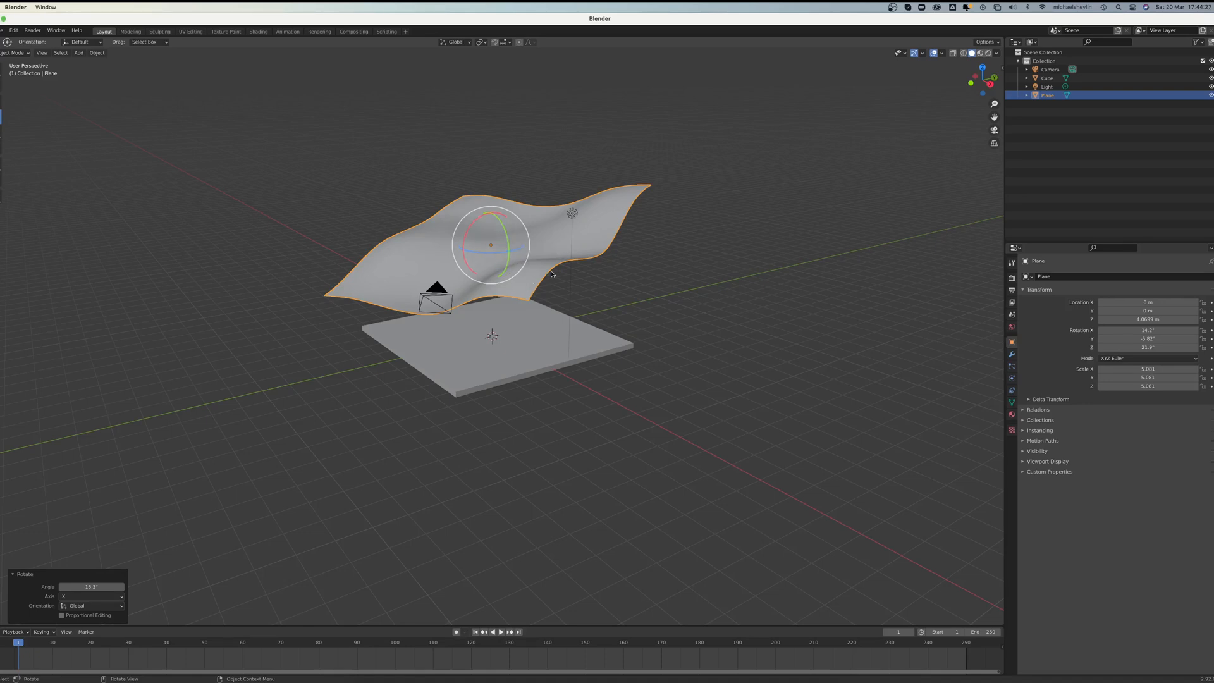
pyautogui.moveTo(569, 266); pyautogui.dragTo(544, 243, button='middle')
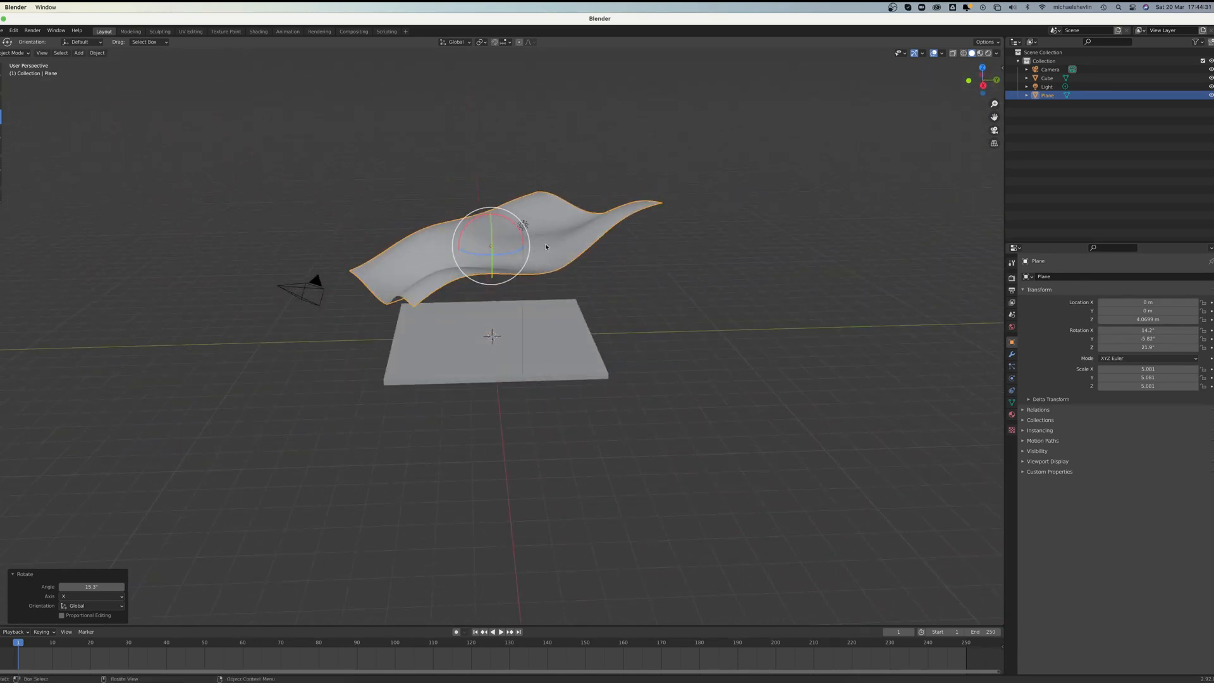
# Step: Add Cloth physics to the wavy plane and enable its Self Collisions
pyautogui.click(1013, 379)
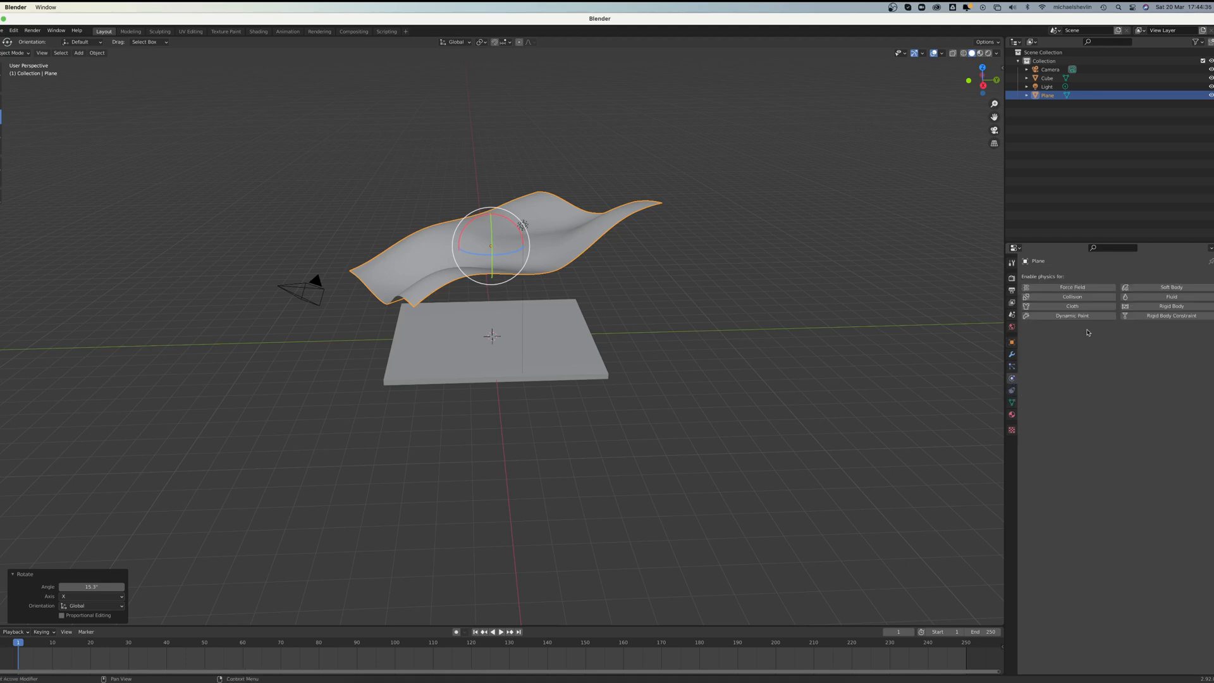
pyautogui.click(1089, 307)
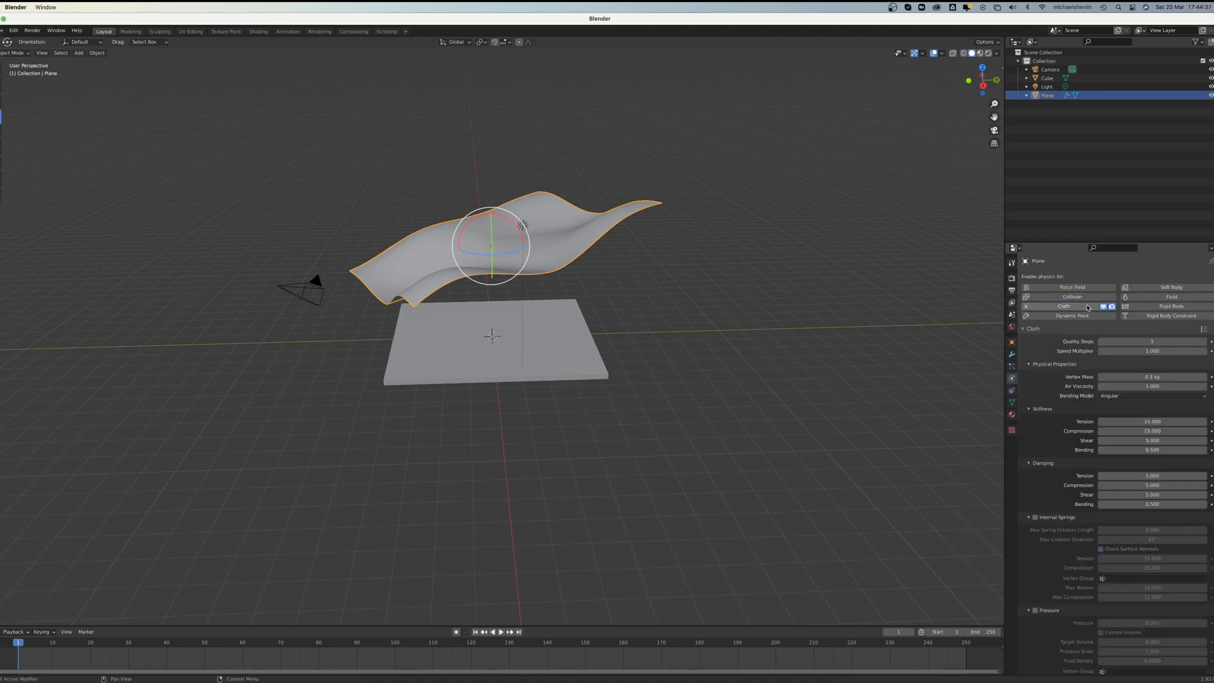
pyautogui.scroll(-3, 1091, 453)
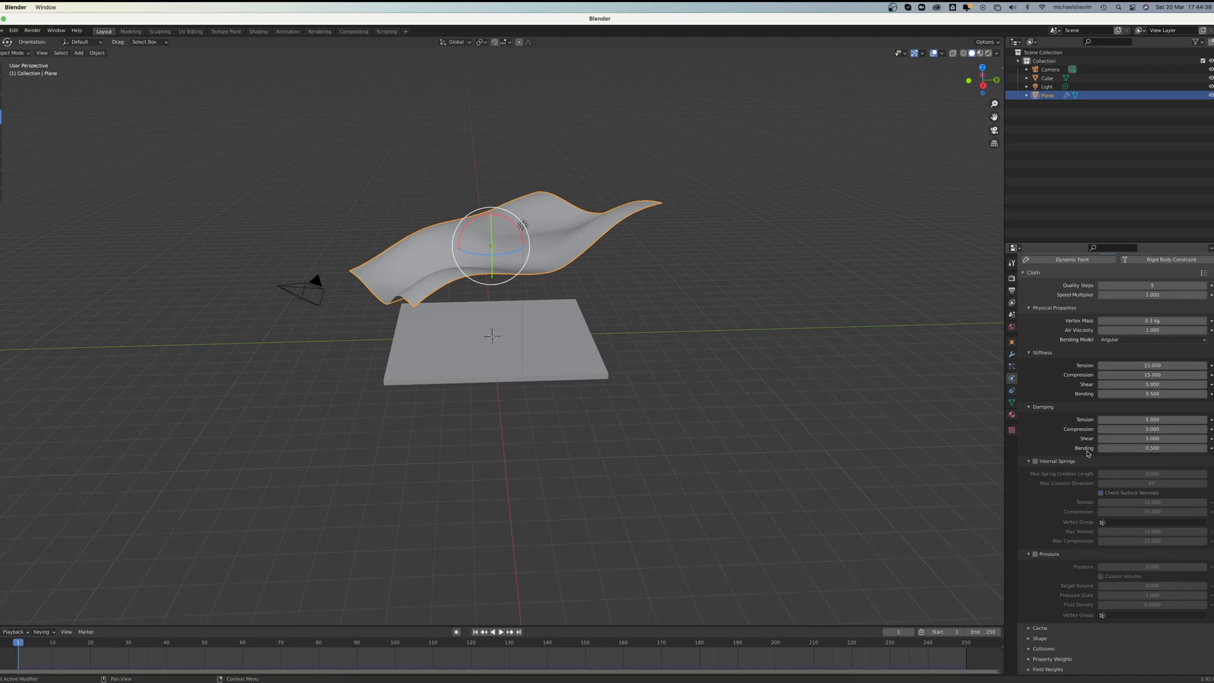
pyautogui.click(1029, 650)
pyautogui.scroll(-5, 1097, 611)
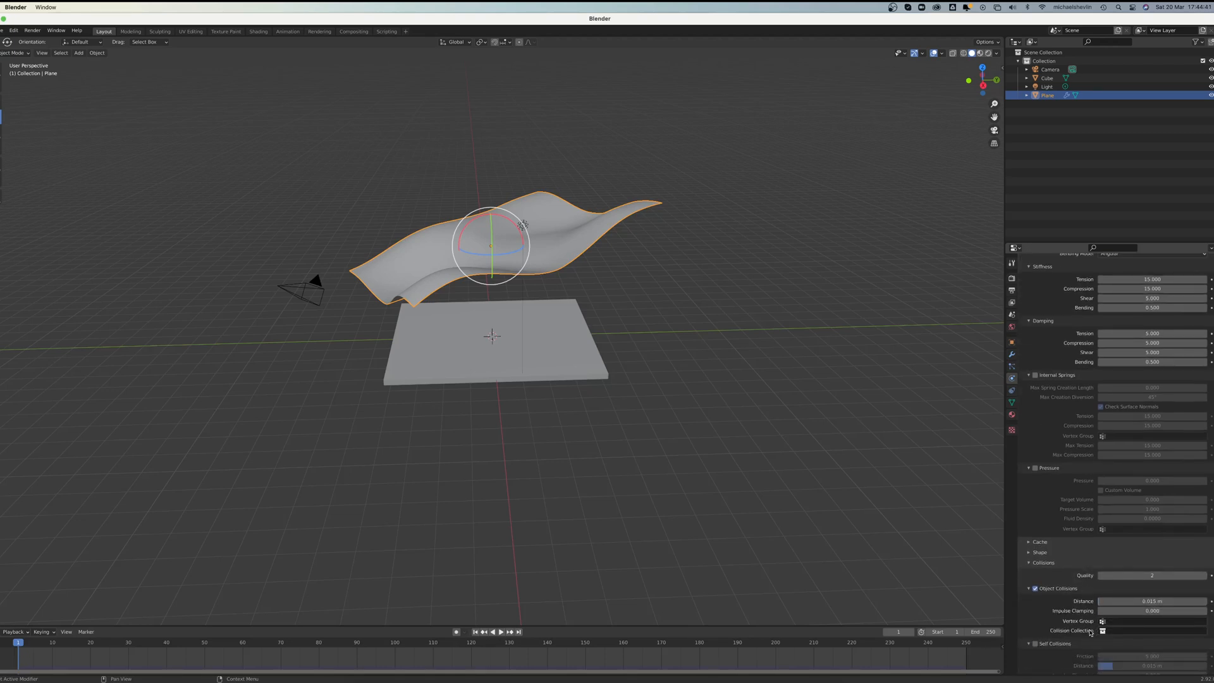
pyautogui.scroll(-2, 1054, 602)
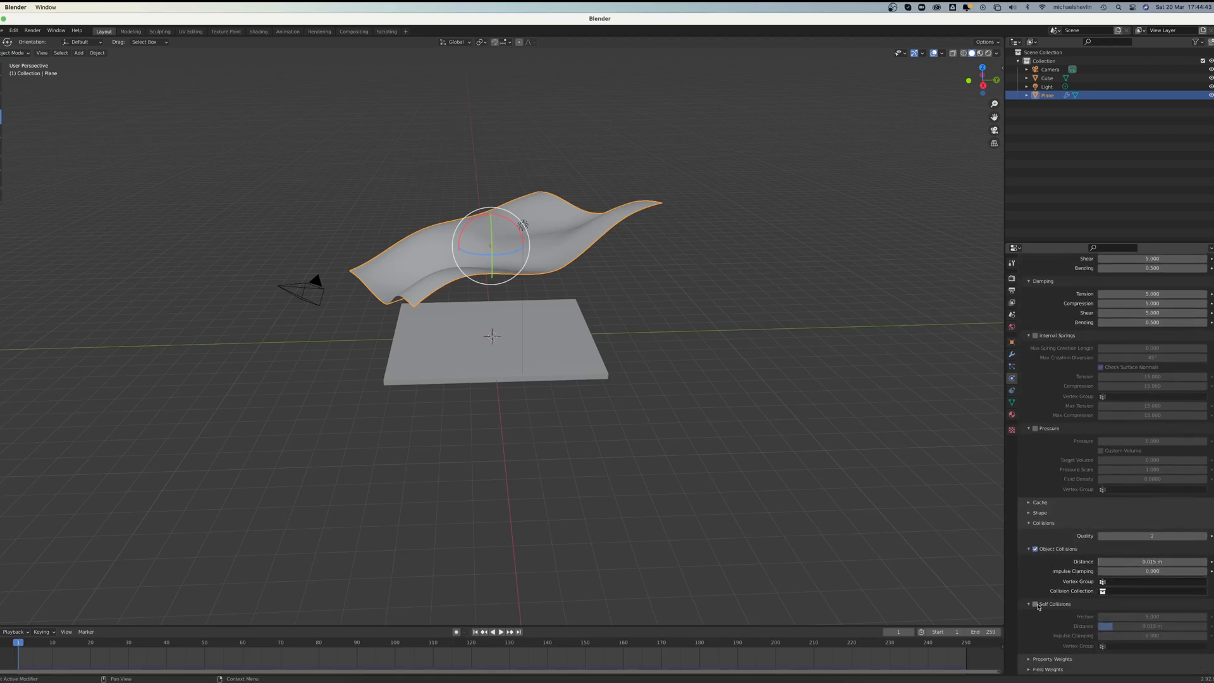
pyautogui.click(1036, 605)
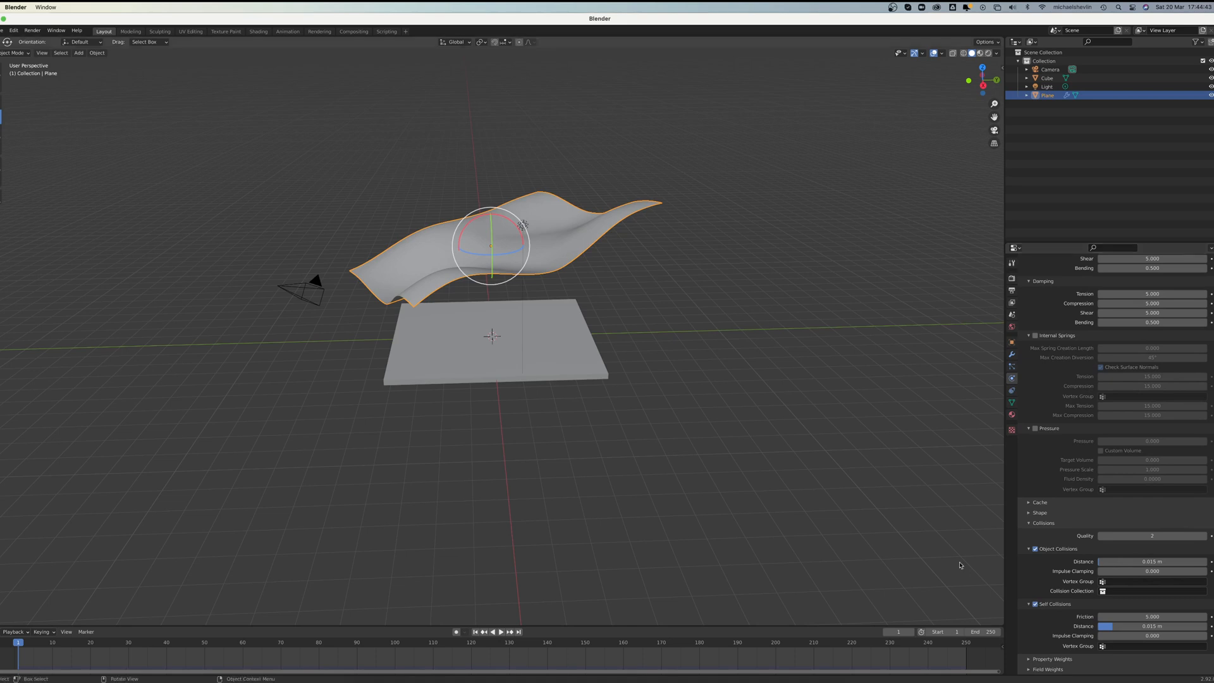
# Step: Add Collision physics to the slab beneath the cloth
pyautogui.click(536, 347)
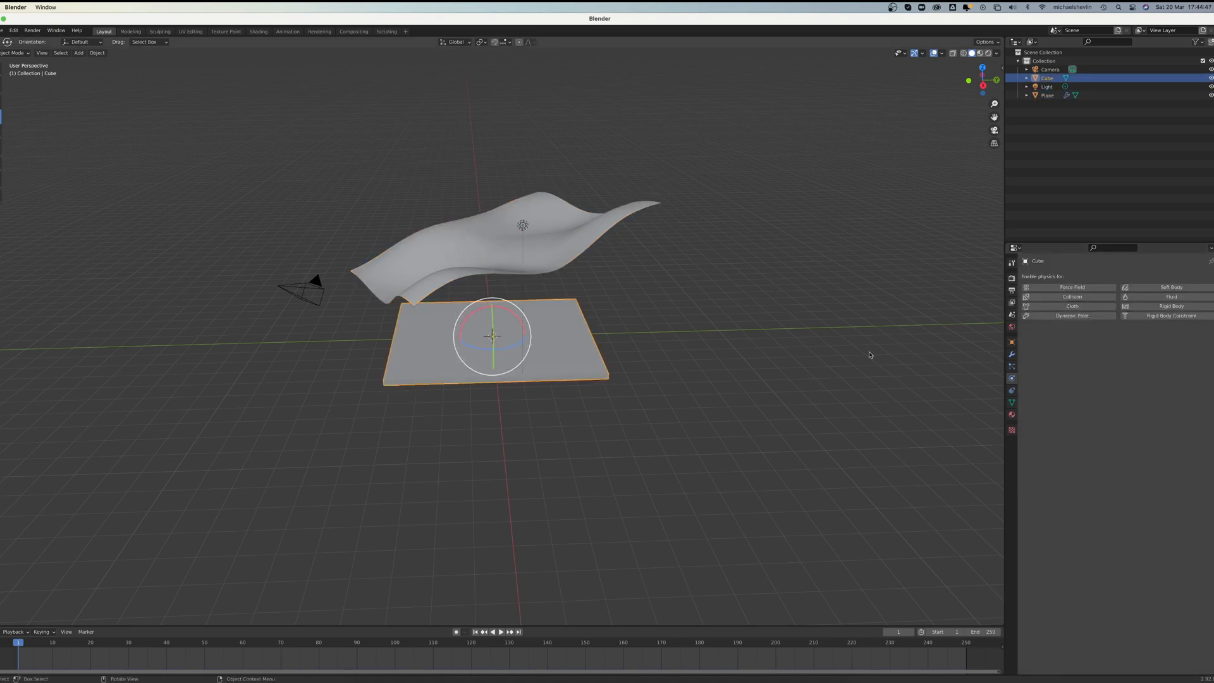
pyautogui.moveTo(542, 358); pyautogui.dragTo(546, 341, button='middle')
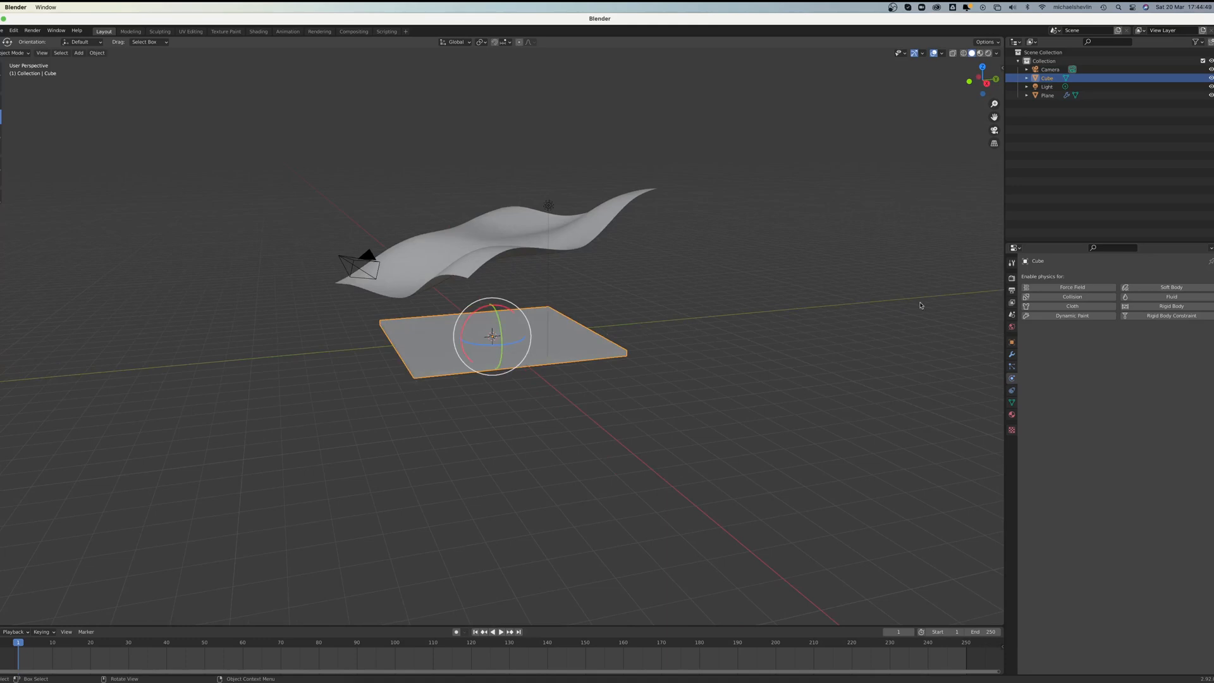
pyautogui.click(1077, 299)
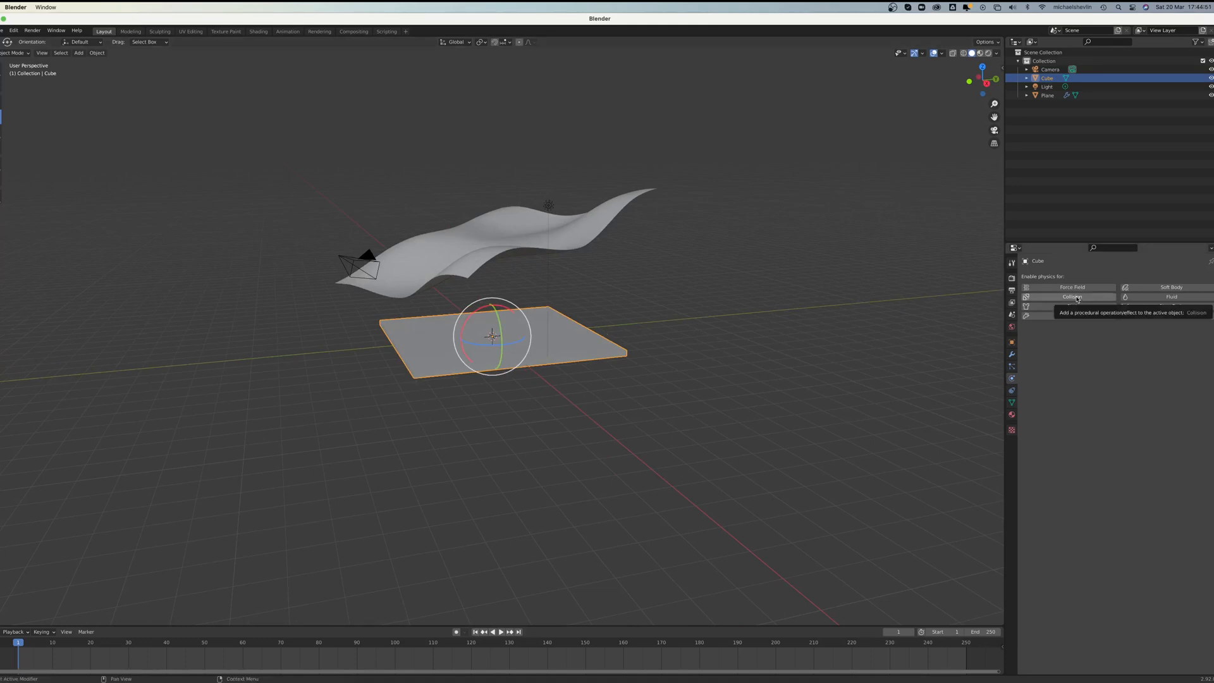
pyautogui.moveTo(680, 305); pyautogui.dragTo(692, 312, button='middle')
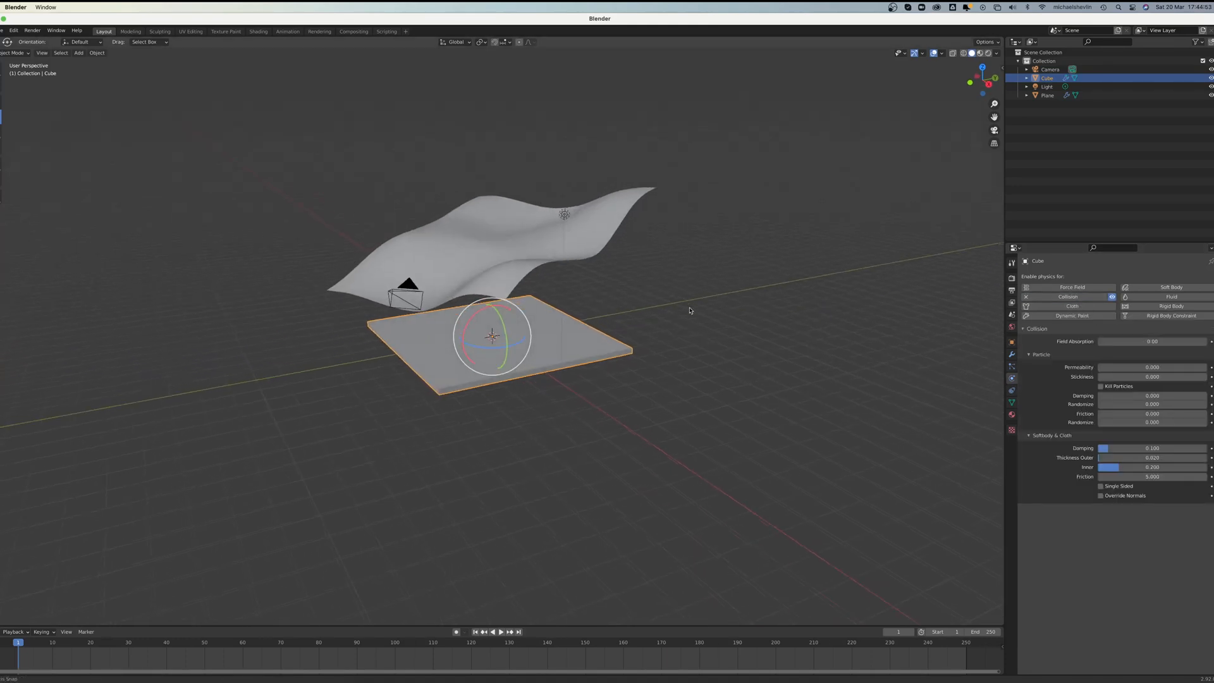
# Step: Play the cloth simulation, stop it around frame 52, and inspect how the cloth drapes over the slab
pyautogui.click(500, 632)
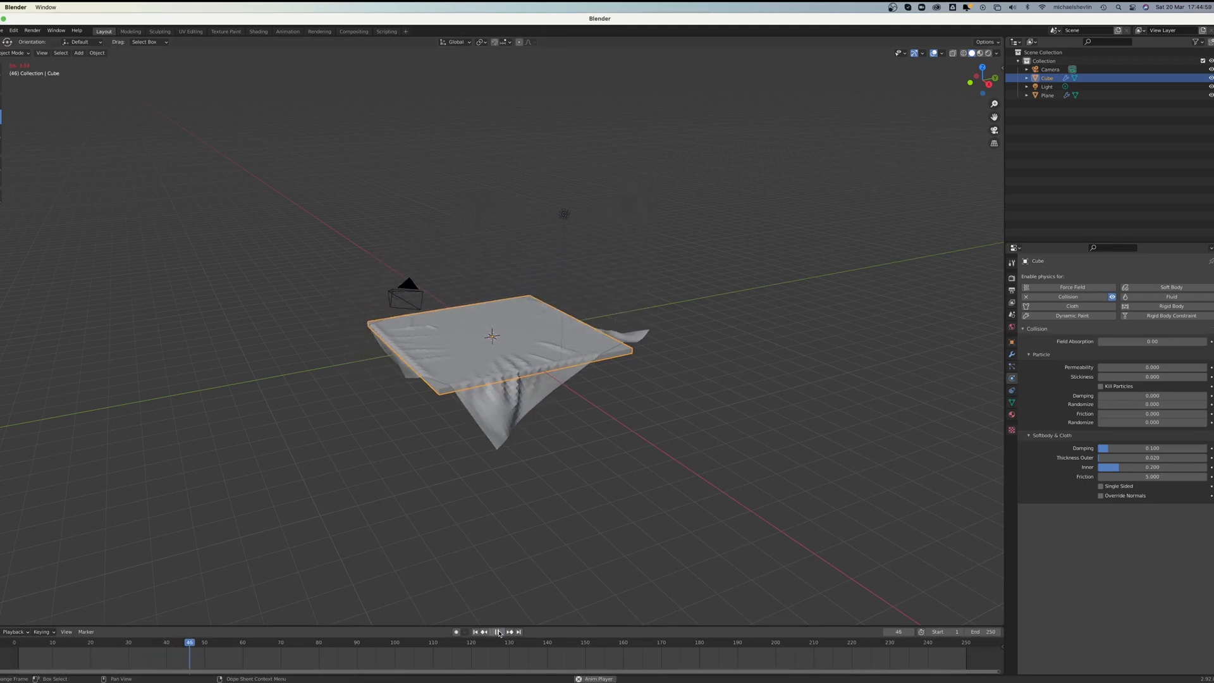
pyautogui.click(498, 632)
pyautogui.moveTo(557, 519); pyautogui.dragTo(613, 466, button='middle')
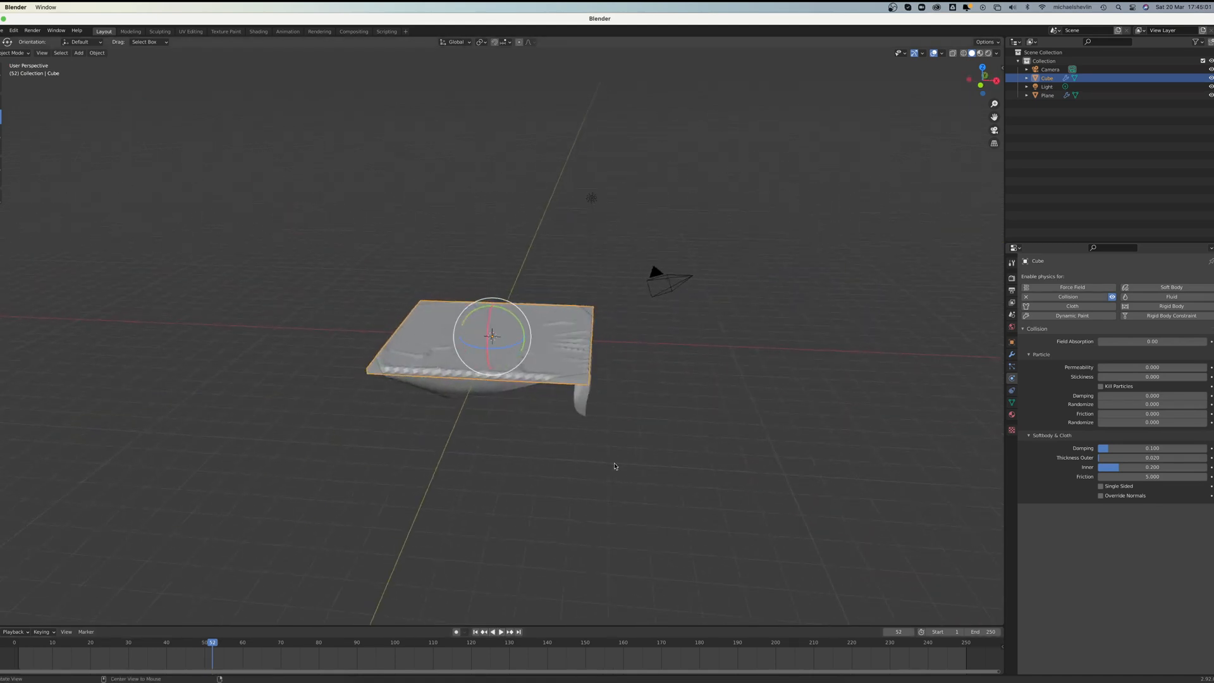
pyautogui.scroll(5, 612, 466)
pyautogui.moveTo(516, 541)
pyautogui.mouseDown(button='middle')
pyautogui.moveTo(624, 434)
pyautogui.moveTo(670, 354)
pyautogui.moveTo(680, 358)
pyautogui.moveTo(670, 411)
pyautogui.mouseUp(button='middle')
# Step: Apply Shade Smooth to the draped cloth
pyautogui.click(684, 337)
pyautogui.rightClick(684, 337)
pyautogui.click(684, 336)
# Step: Return to the first frame and rotate the cloth plane about 14.6° around the global Z axis
pyautogui.click(476, 631)
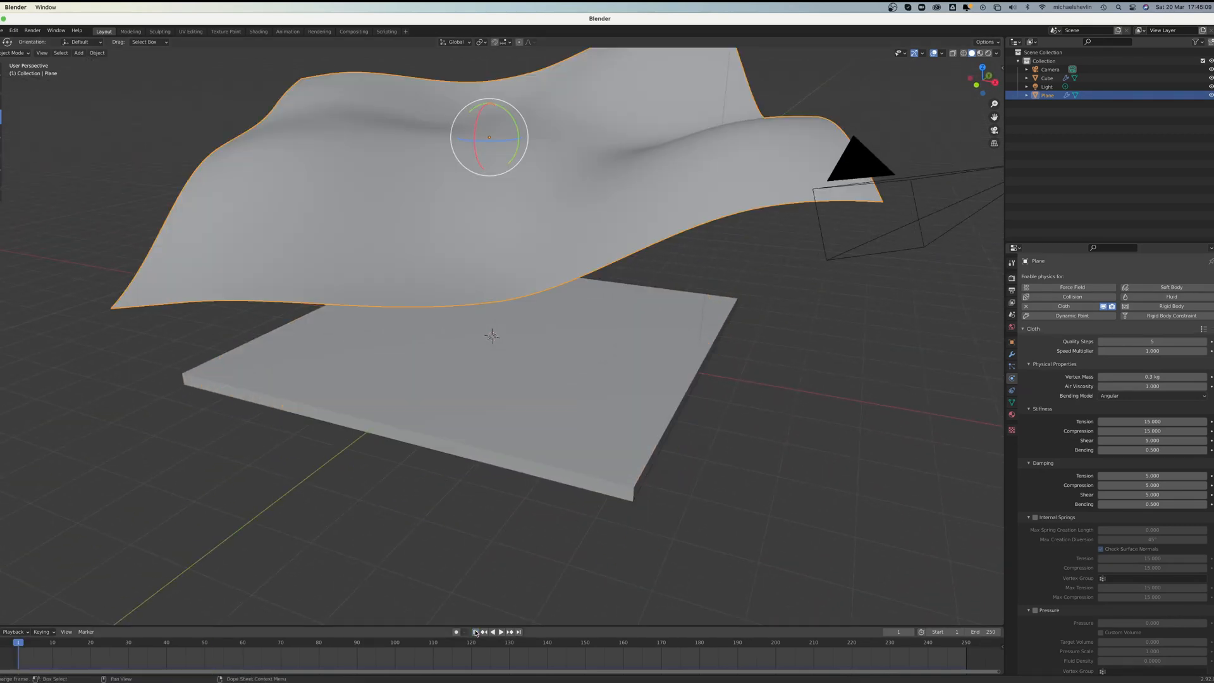
pyautogui.scroll(-3, 556, 266)
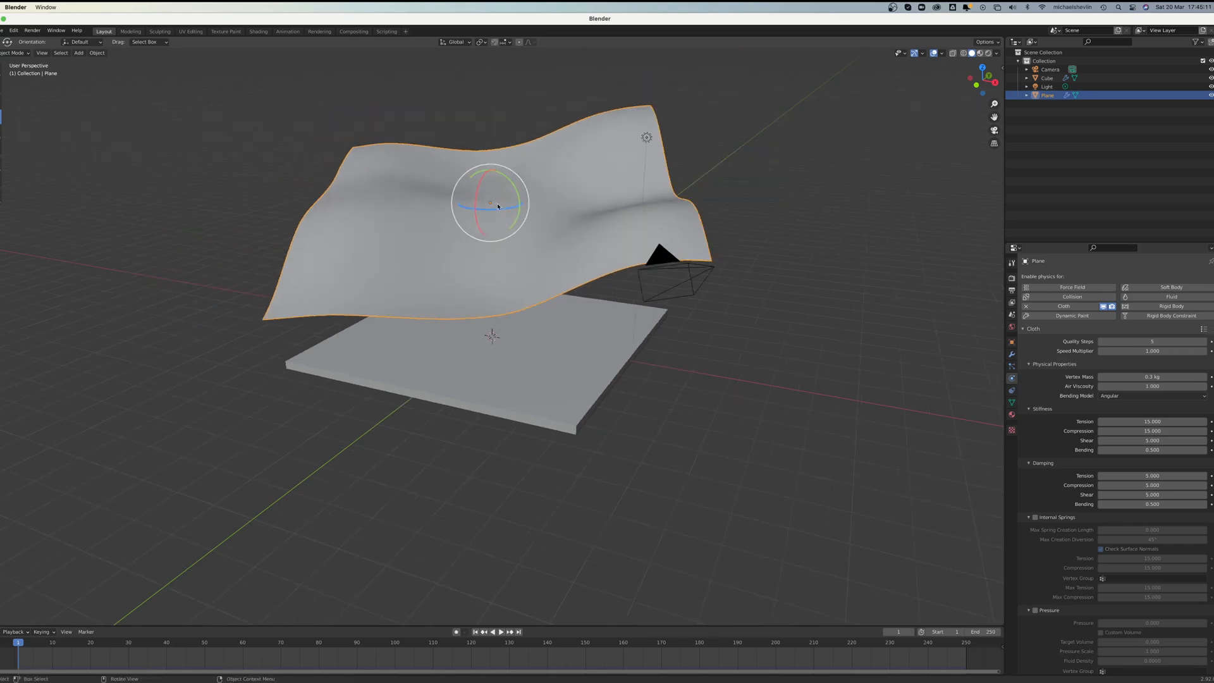
pyautogui.moveTo(505, 213); pyautogui.dragTo(542, 211)
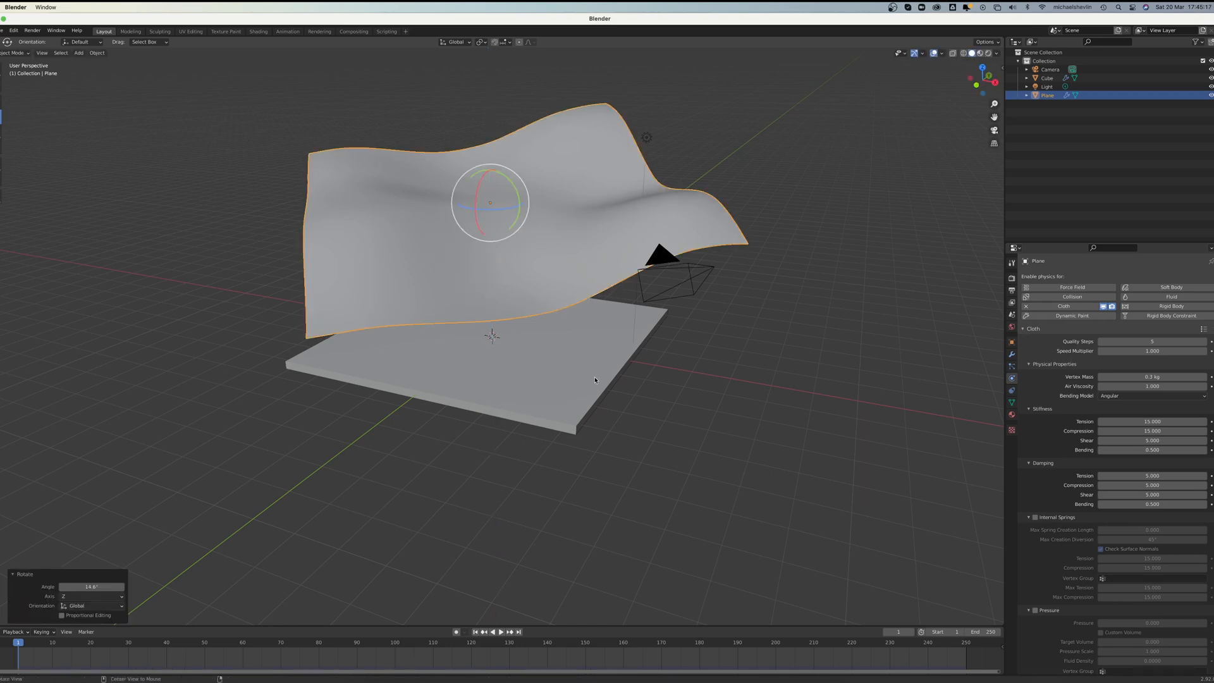
# Step: Replay the simulation with the rotated cloth, stop it at frame 54, and examine the hanging corners and folds
pyautogui.moveTo(636, 374); pyautogui.dragTo(564, 378, button='middle')
pyautogui.click(501, 632)
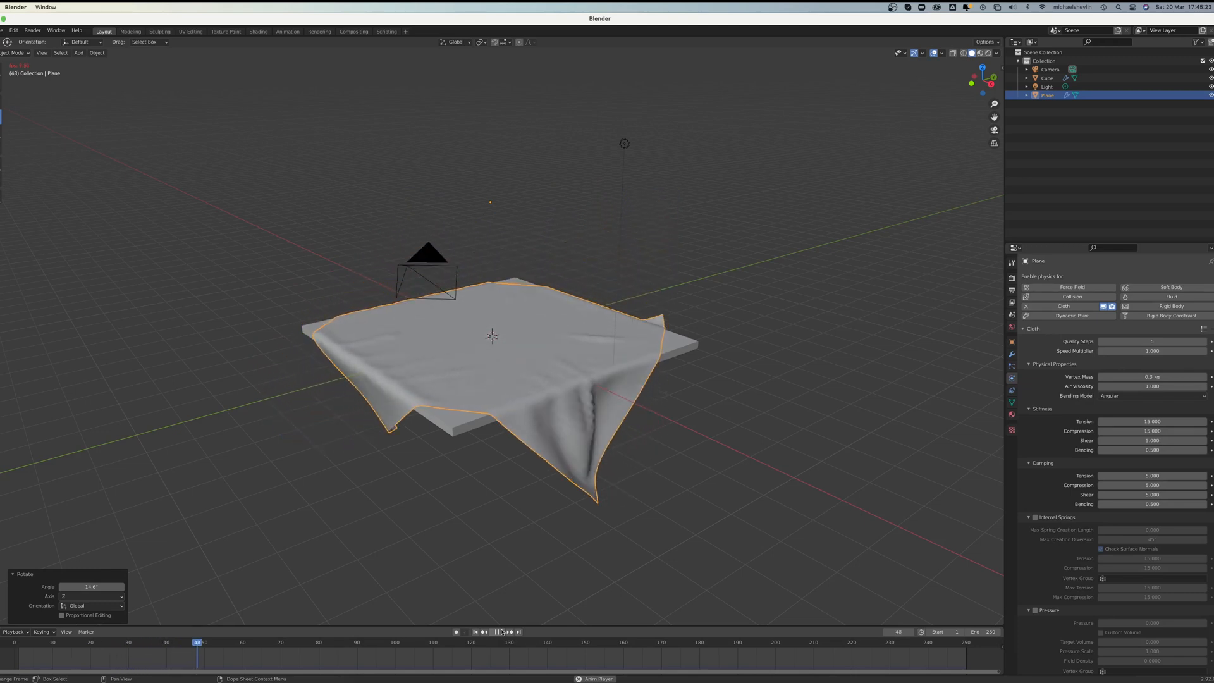
pyautogui.click(502, 632)
pyautogui.moveTo(635, 413); pyautogui.dragTo(542, 406, button='middle')
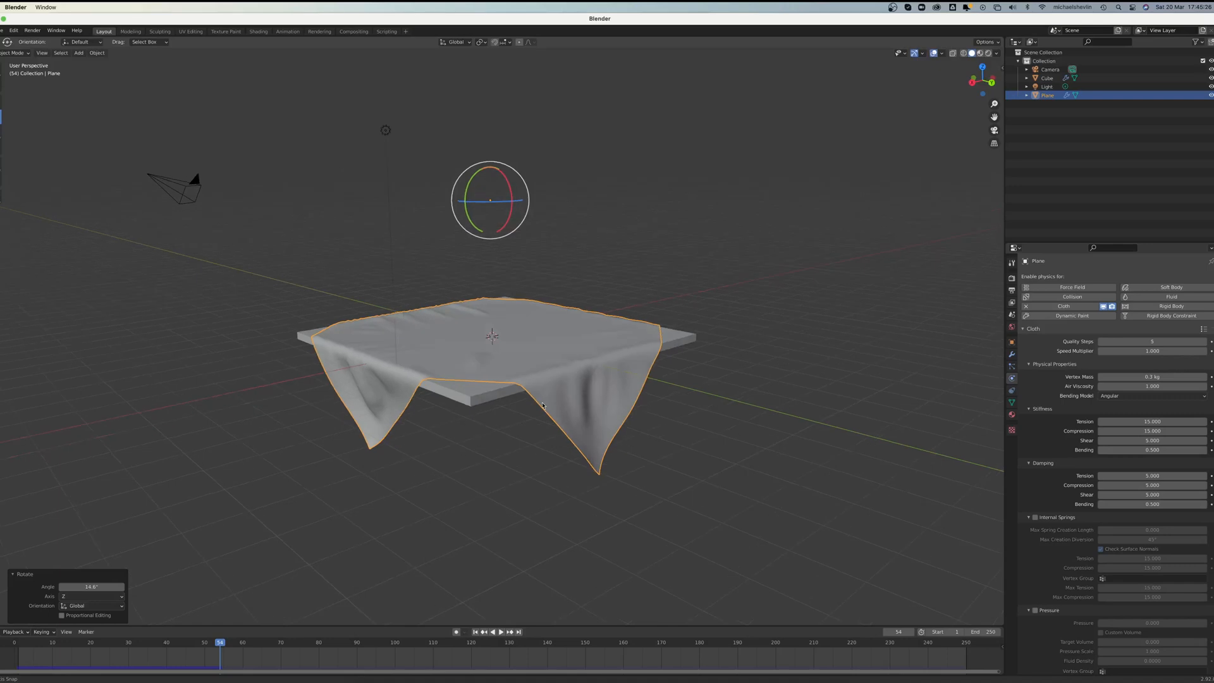
# Step: Return to the first frame and exaggerate the cloth's waves by lowering one vertex and raising another with proportional editing
pyautogui.click(476, 632)
pyautogui.moveTo(551, 271); pyautogui.dragTo(584, 311, button='middle')
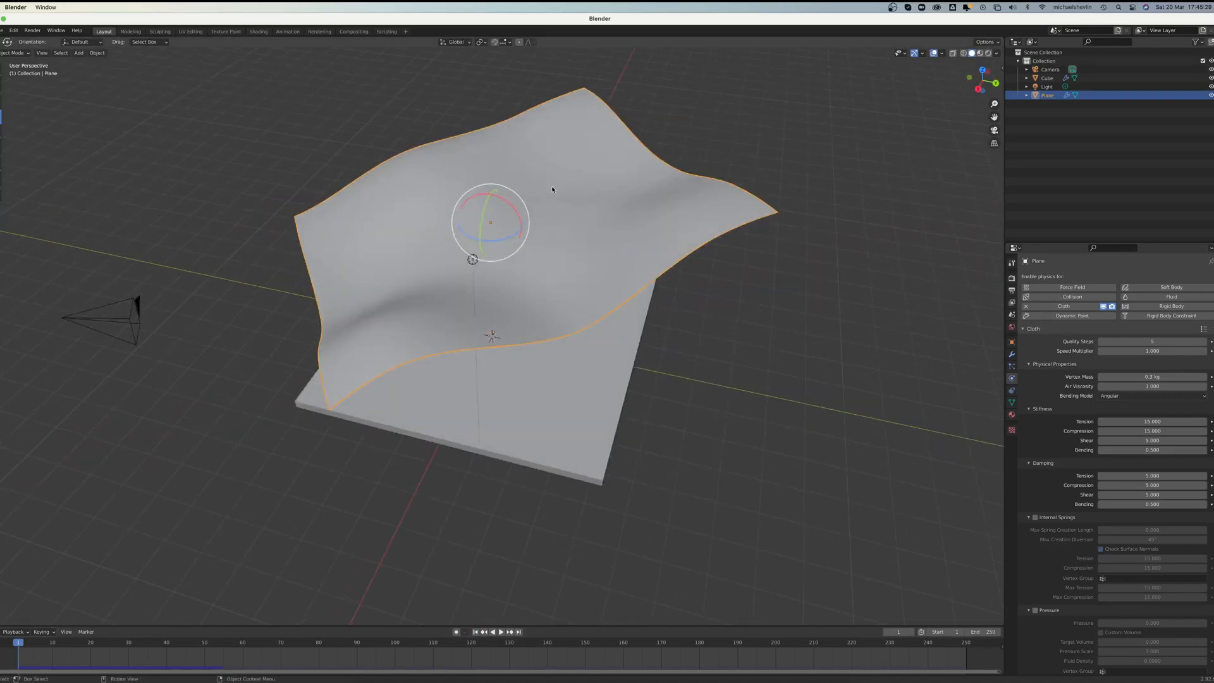
pyautogui.press('Tab')
pyautogui.click(535, 185)
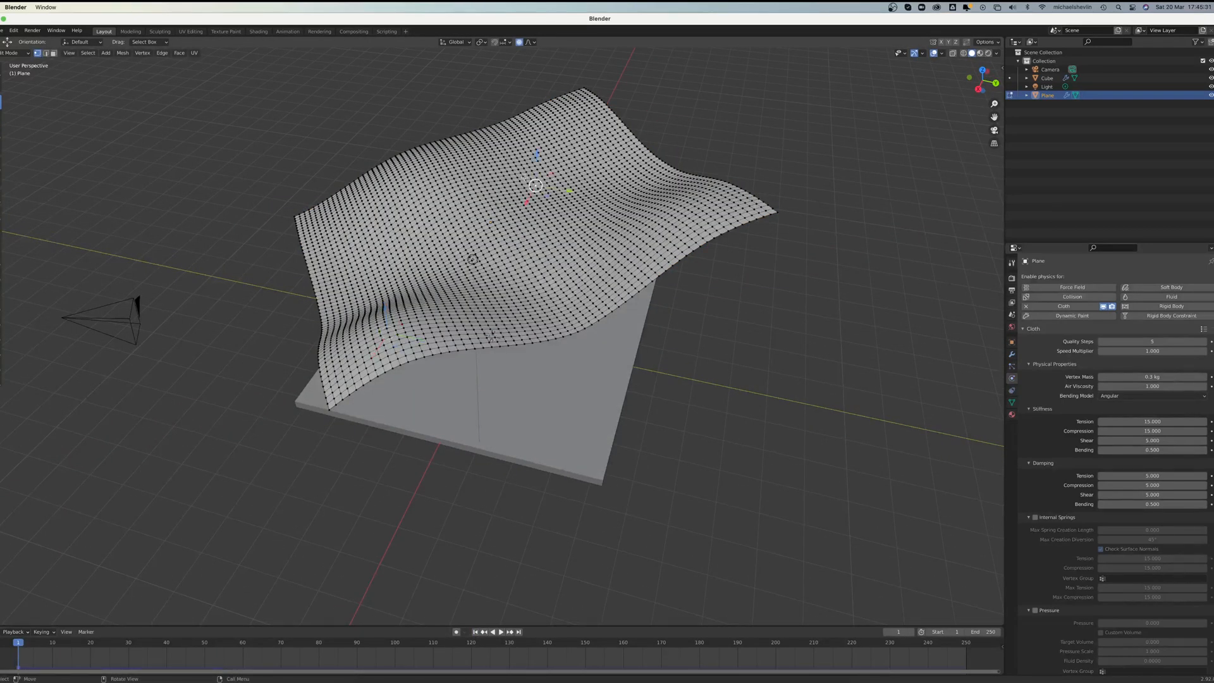
pyautogui.moveTo(539, 153); pyautogui.dragTo(539, 175)
pyautogui.click(439, 186)
pyautogui.moveTo(437, 155); pyautogui.dragTo(435, 123)
pyautogui.moveTo(475, 491); pyautogui.dragTo(513, 480, button='middle')
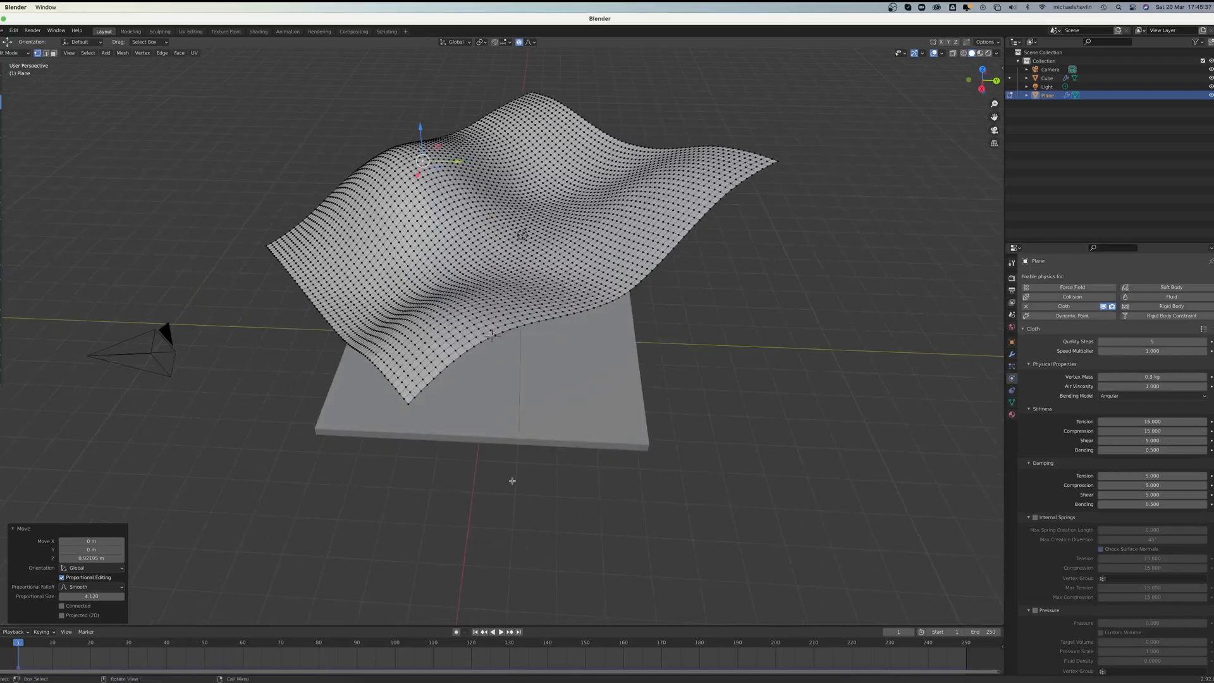
# Step: Return to Object Mode, replay the simulation with the reshaped cloth, and stop it at frame 65
pyautogui.press('Tab')
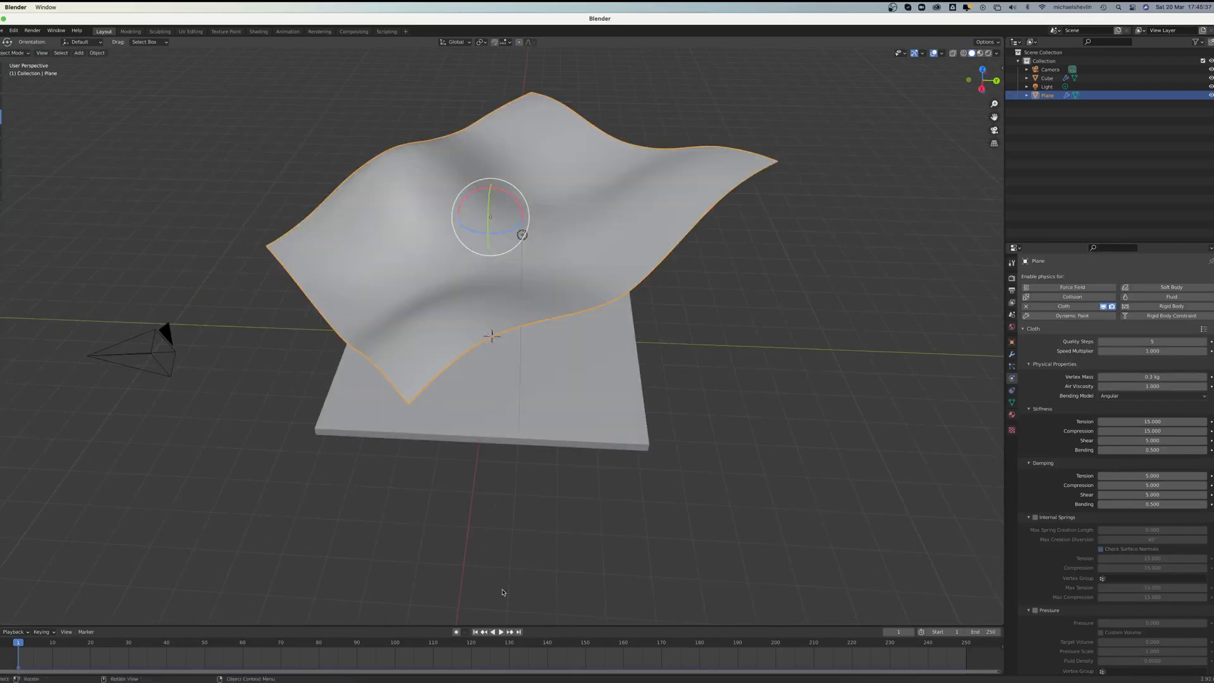
pyautogui.click(504, 633)
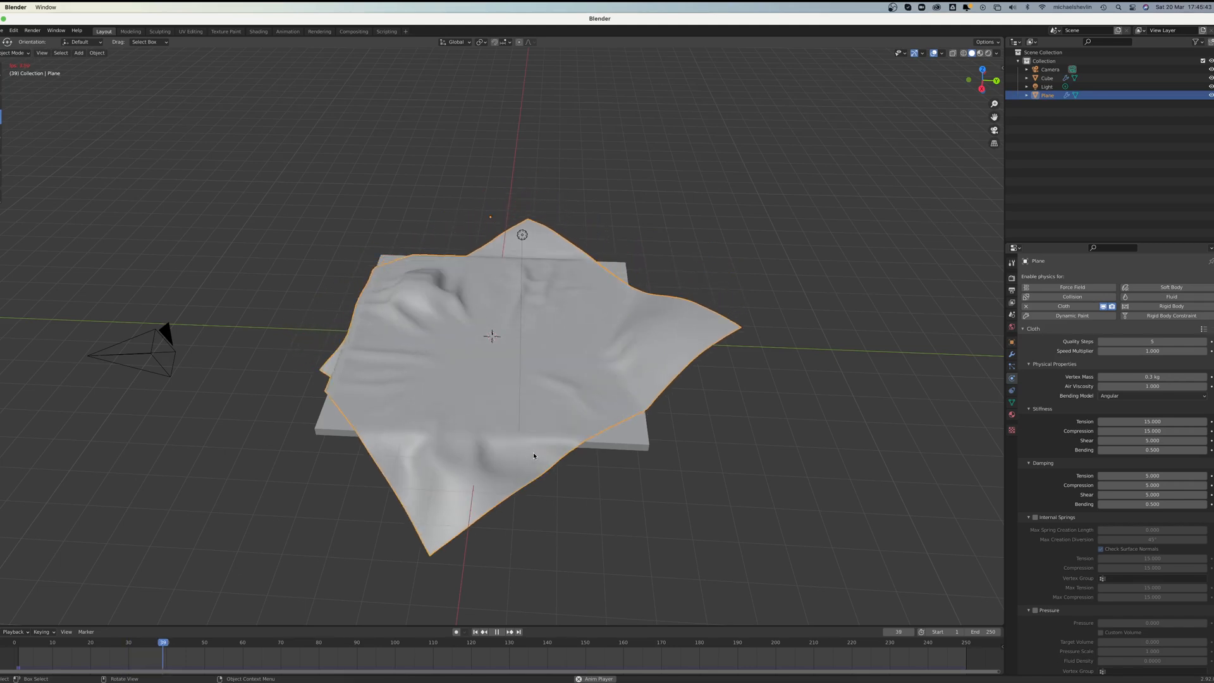
pyautogui.moveTo(528, 382); pyautogui.dragTo(563, 348, button='middle')
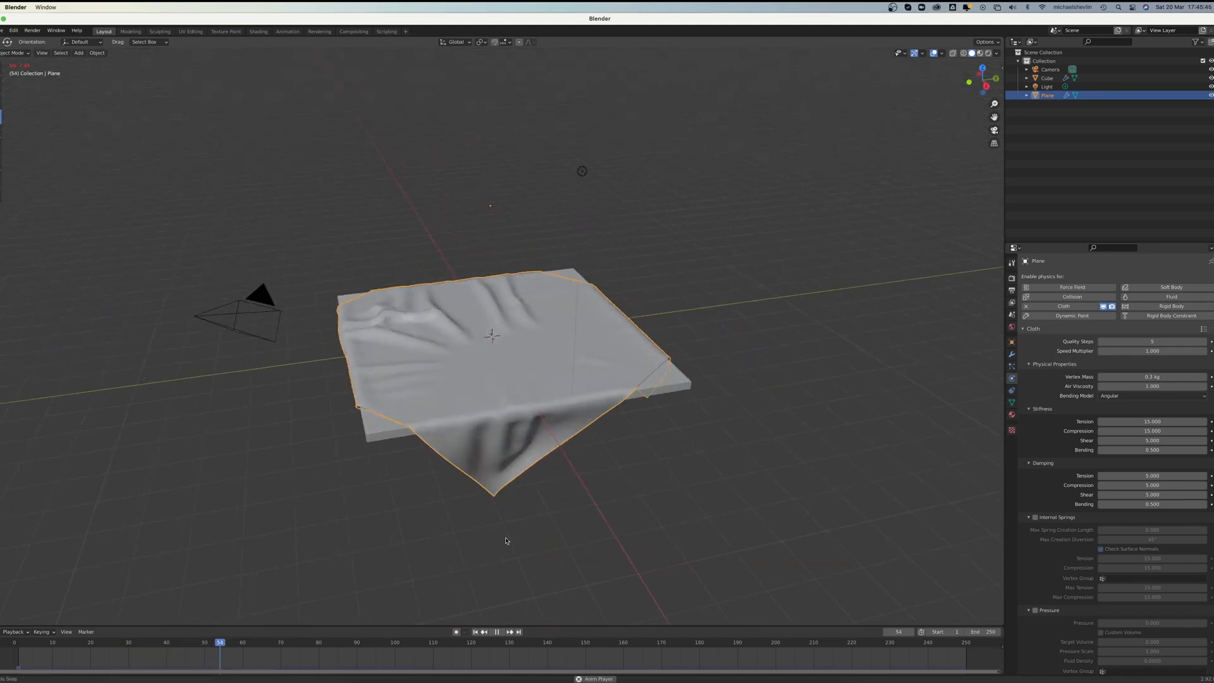
pyautogui.click(499, 632)
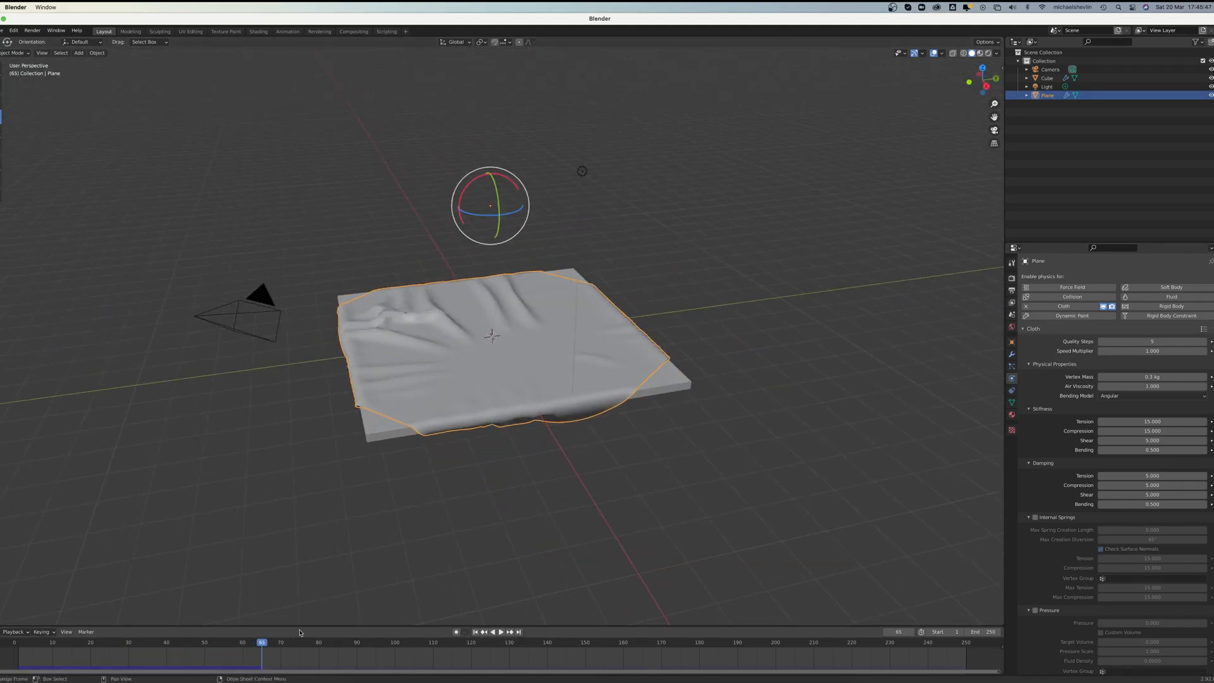
# Step: Scrub back through the simulation to frame 49 and examine the cloth's hanging corners from several angles
pyautogui.moveTo(255, 646); pyautogui.dragTo(209, 648)
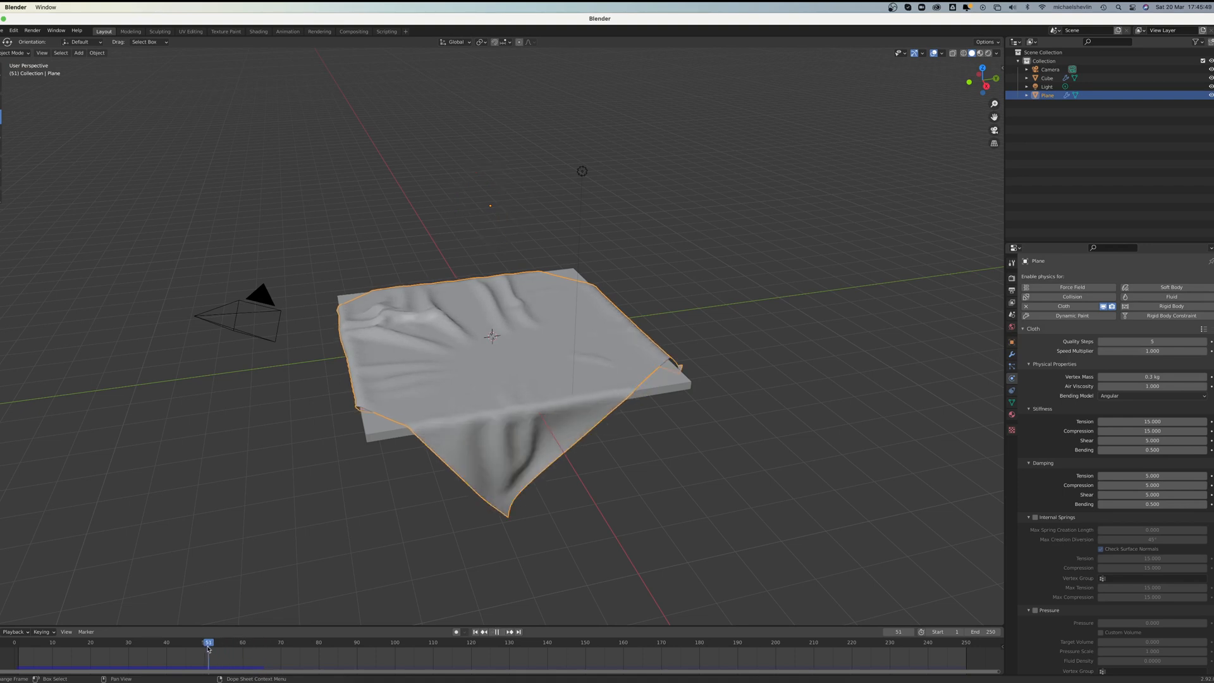
pyautogui.moveTo(436, 500); pyautogui.dragTo(545, 477, button='middle')
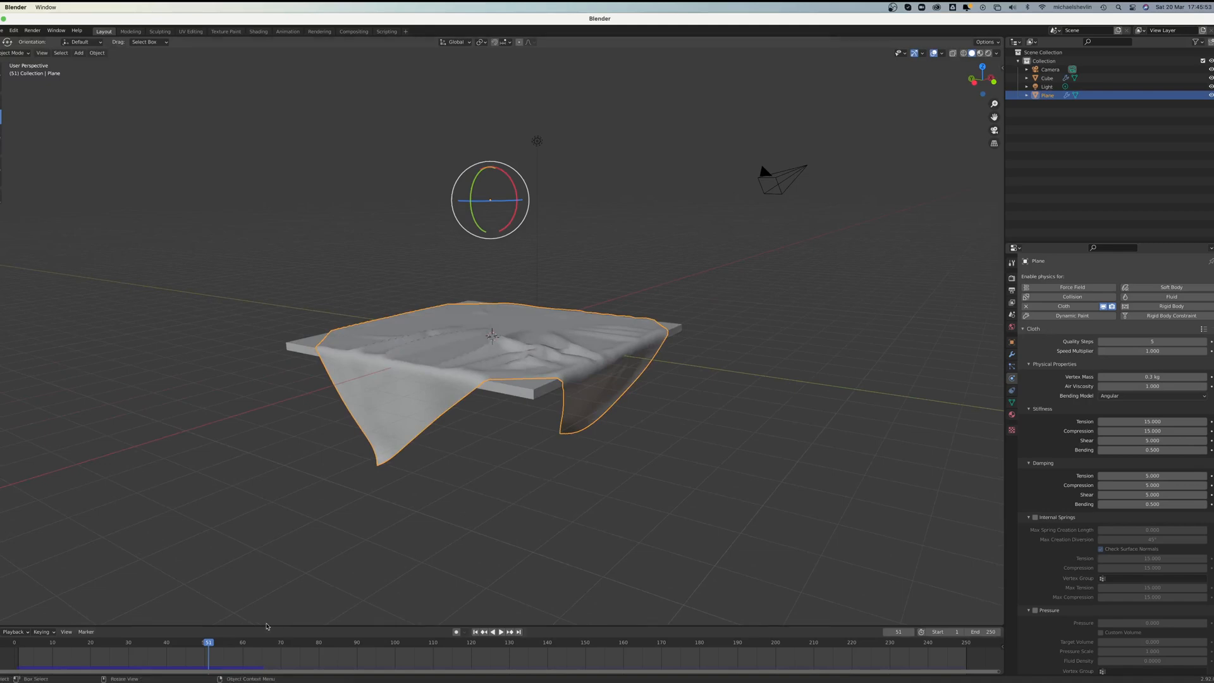
pyautogui.hotkey('shift', 'ctrl', 'space')
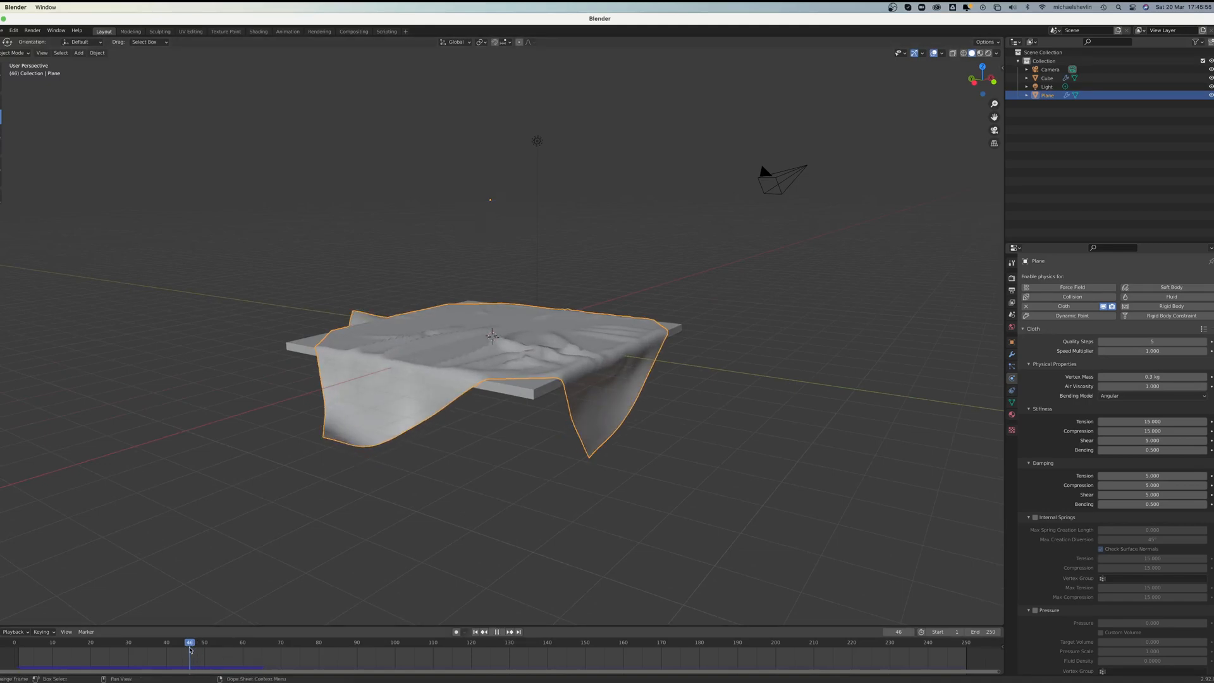
pyautogui.moveTo(194, 648); pyautogui.dragTo(202, 648)
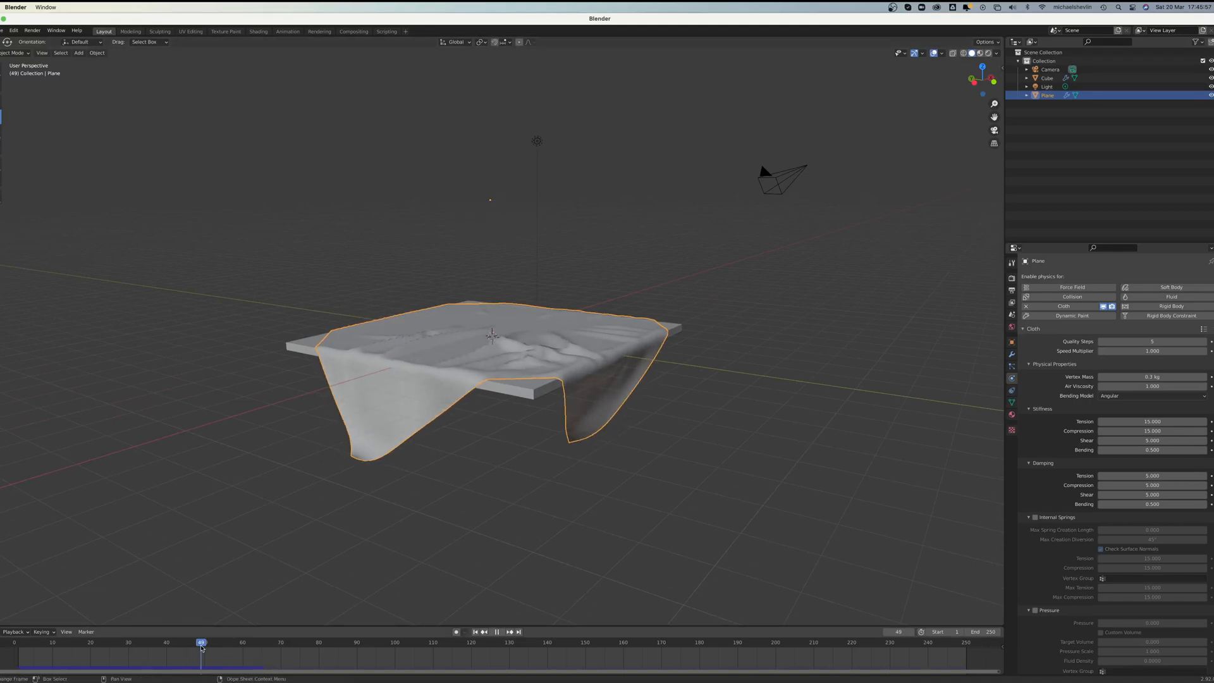
pyautogui.moveTo(504, 506); pyautogui.dragTo(322, 431, button='middle')
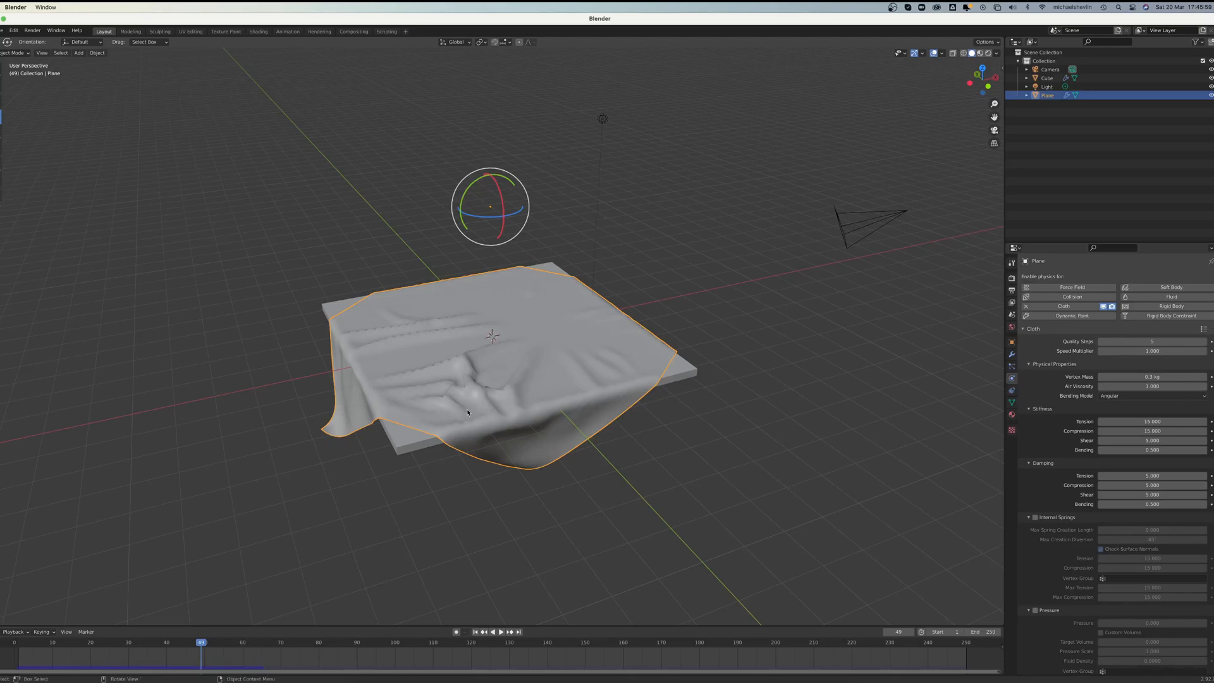
pyautogui.moveTo(656, 362); pyautogui.dragTo(626, 443, button='middle')
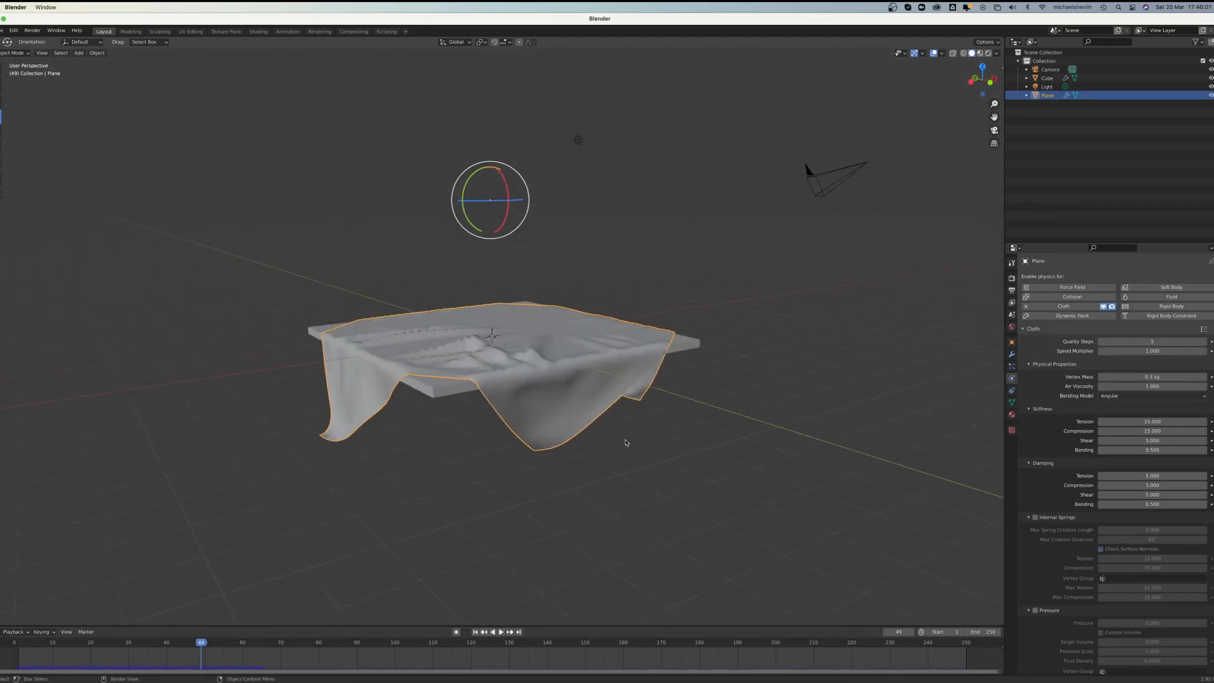
# Step: Apply the Cloth modifier on the draped plane and the Collision modifier on the slab
pyautogui.click(1012, 354)
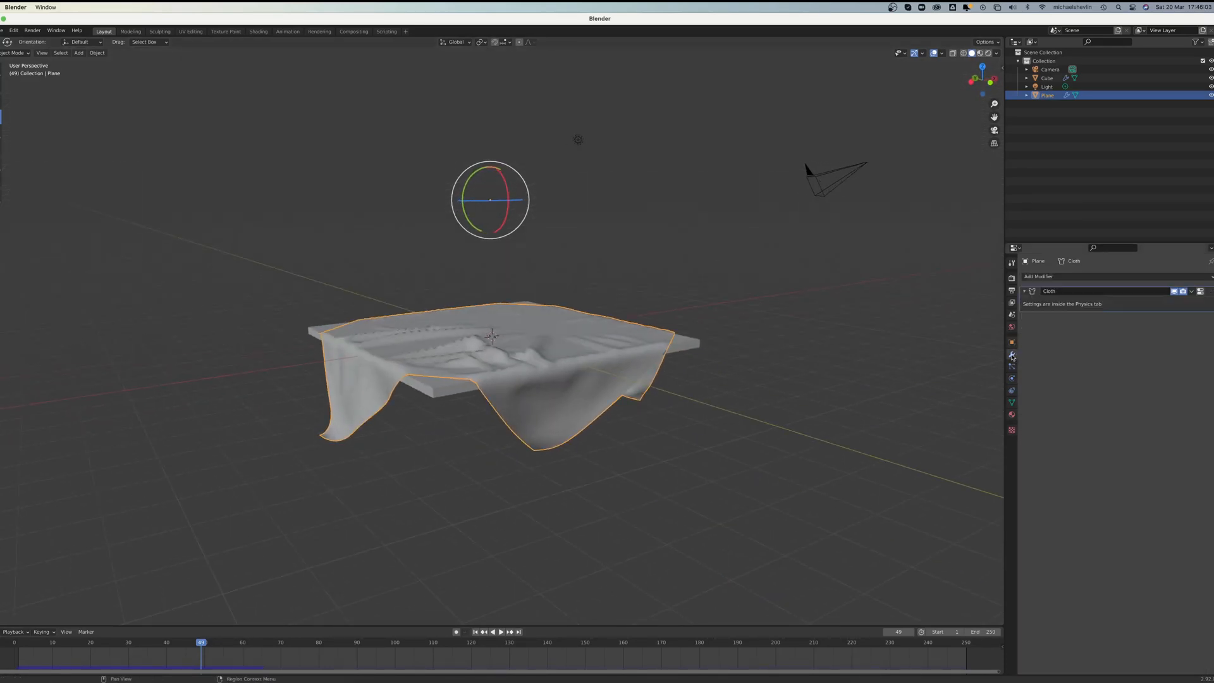
pyautogui.click(1194, 294)
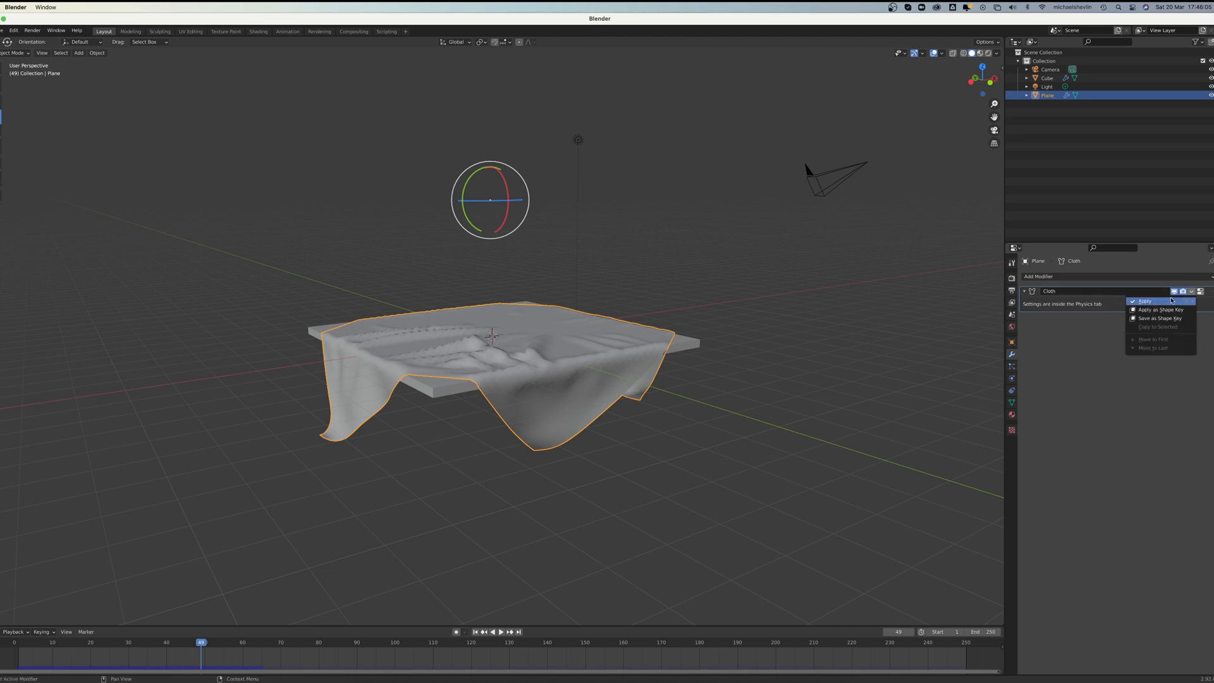
pyautogui.click(1165, 302)
pyautogui.click(454, 388)
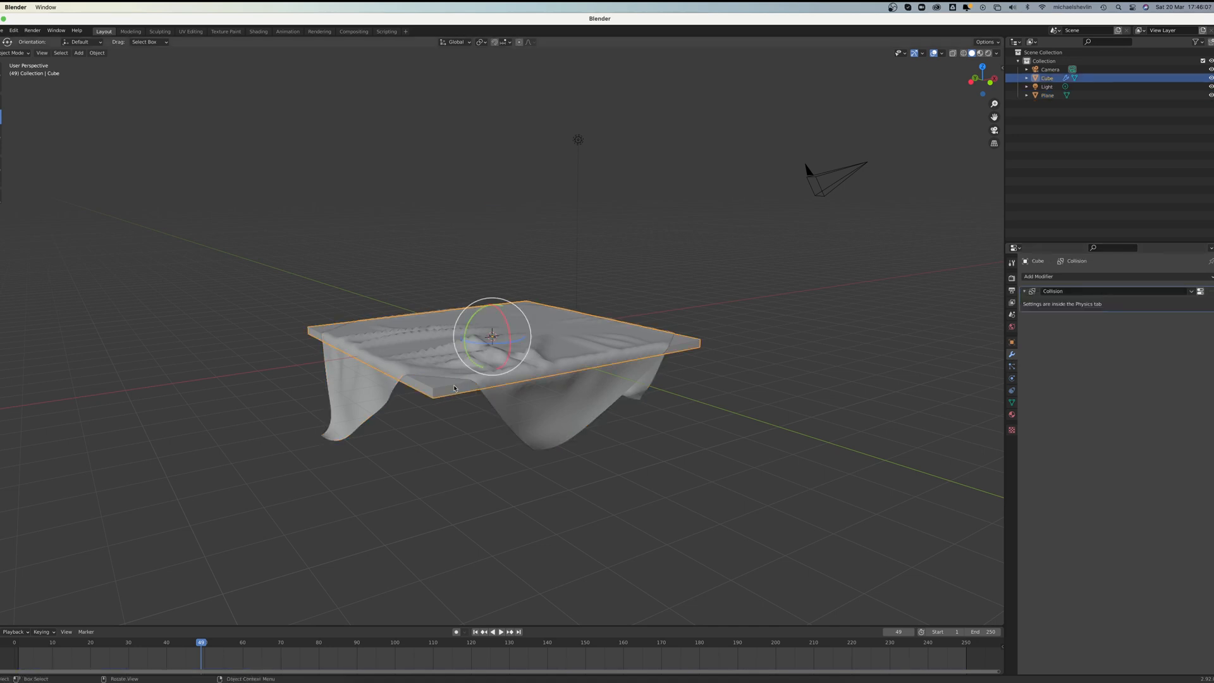
pyautogui.click(1192, 291)
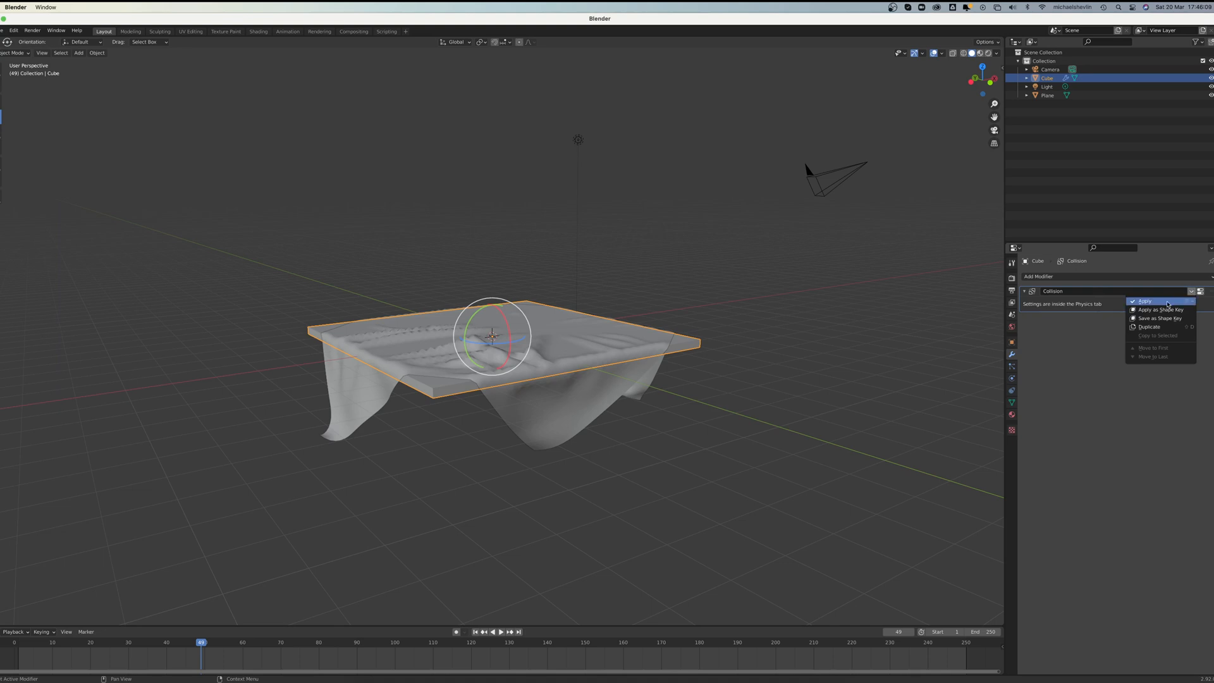
pyautogui.click(1168, 304)
# Step: Add a Subdivision Surface modifier to the draped cloth
pyautogui.moveTo(675, 358)
pyautogui.mouseDown(button='middle')
pyautogui.moveTo(699, 347)
pyautogui.moveTo(654, 371)
pyautogui.moveTo(667, 363)
pyautogui.mouseUp(button='middle')
pyautogui.scroll(4, 694, 345)
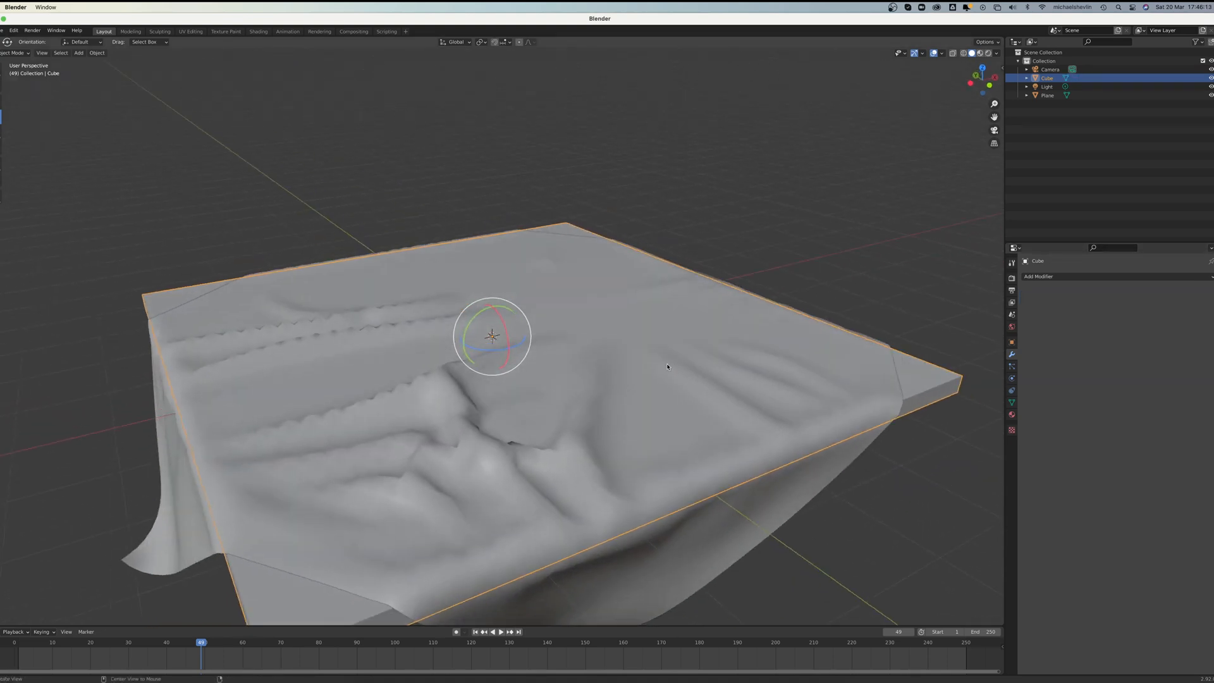
pyautogui.click(506, 403)
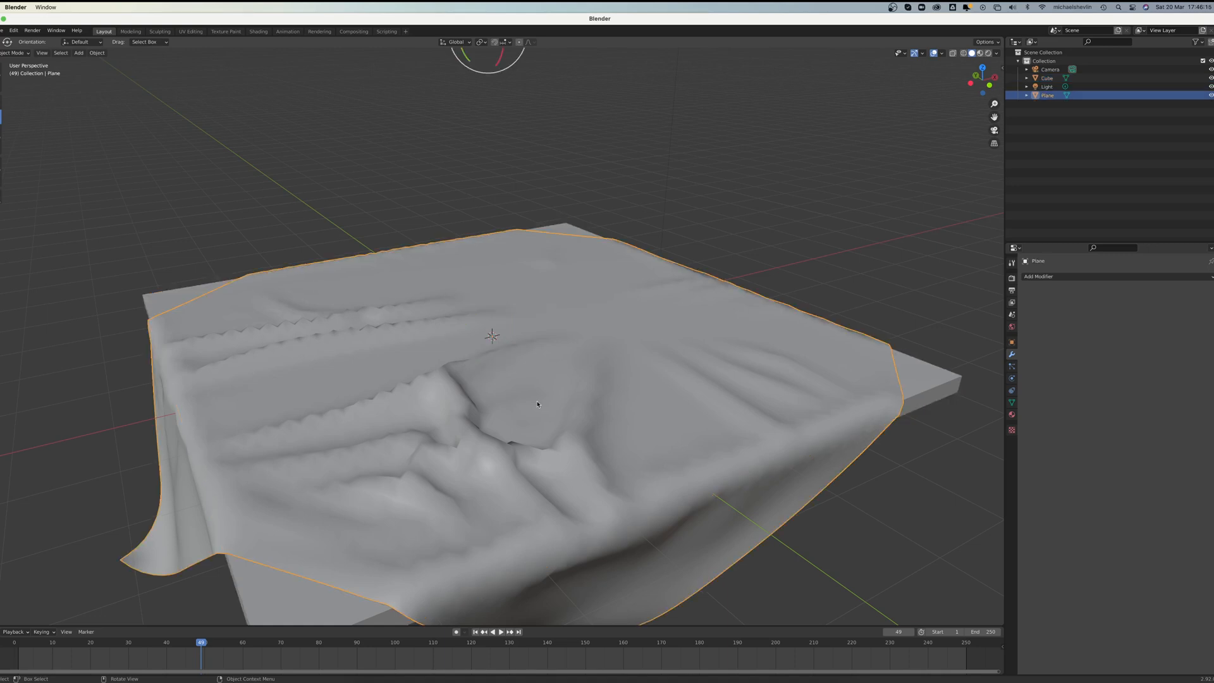
pyautogui.click(537, 405)
pyautogui.click(589, 406)
pyautogui.click(1124, 279)
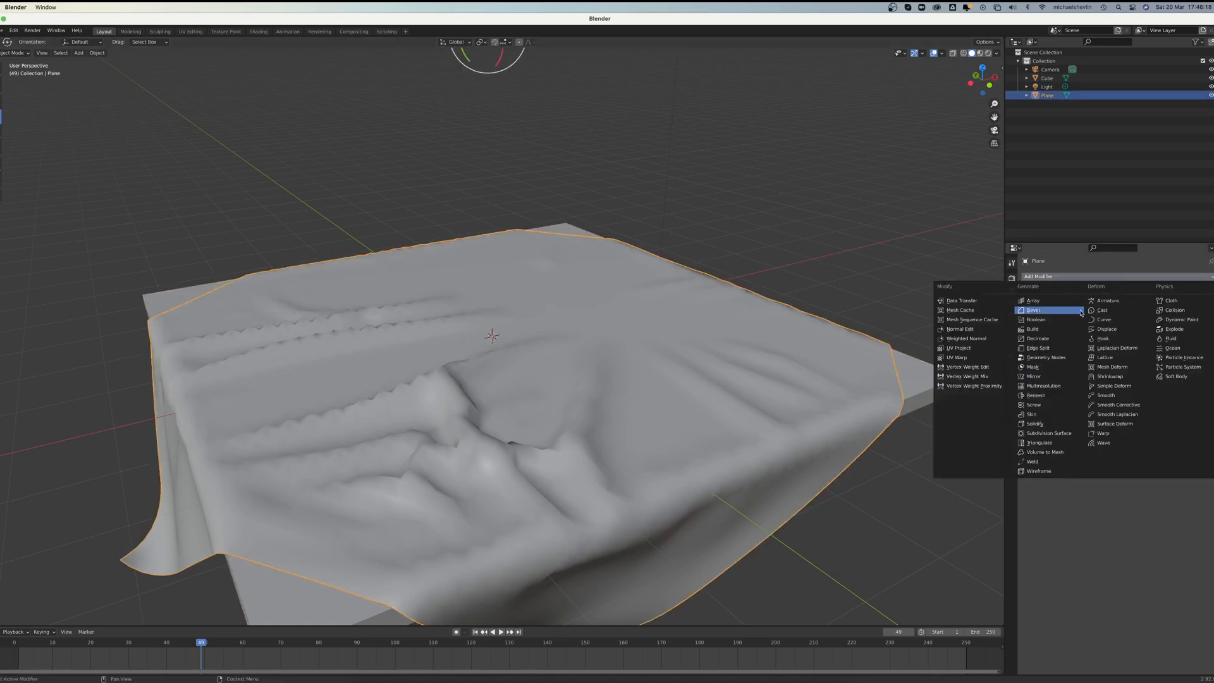
pyautogui.click(1055, 427)
pyautogui.moveTo(653, 379); pyautogui.dragTo(628, 358, button='middle')
pyautogui.scroll(-5, 698, 361)
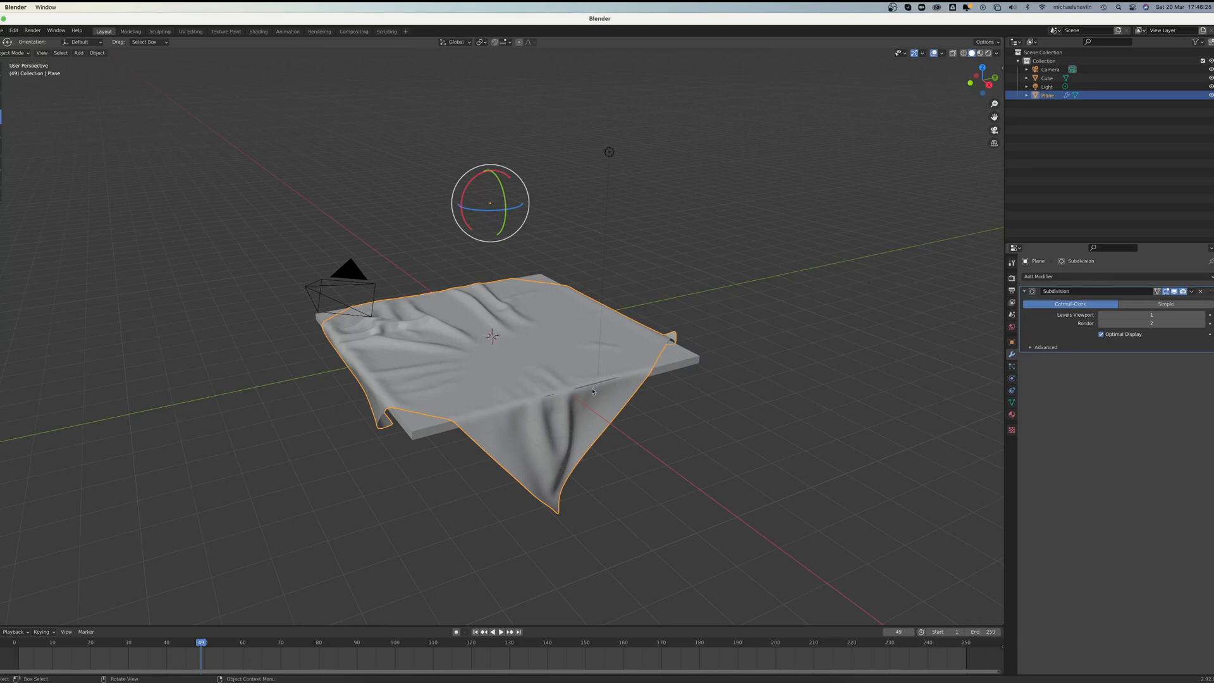
# Step: Set the cloth's origin to its geometry and apply all its transforms
pyautogui.scroll(3, 593, 391)
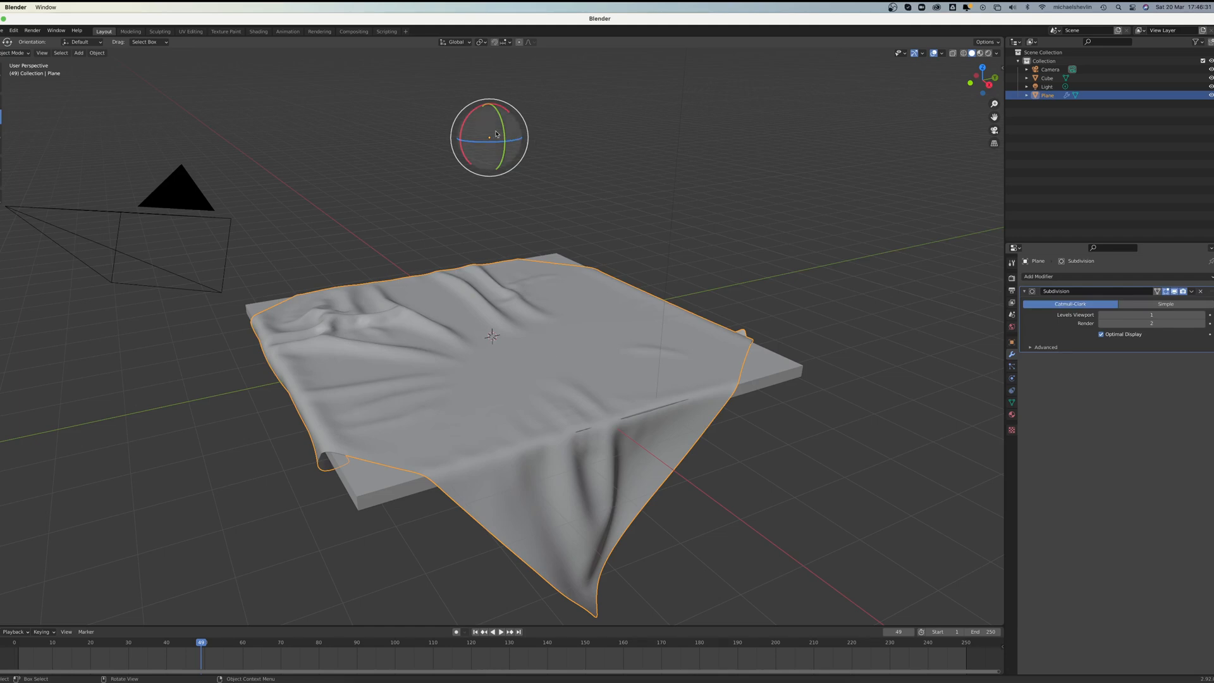
pyautogui.click(101, 53)
pyautogui.moveTo(105, 63)
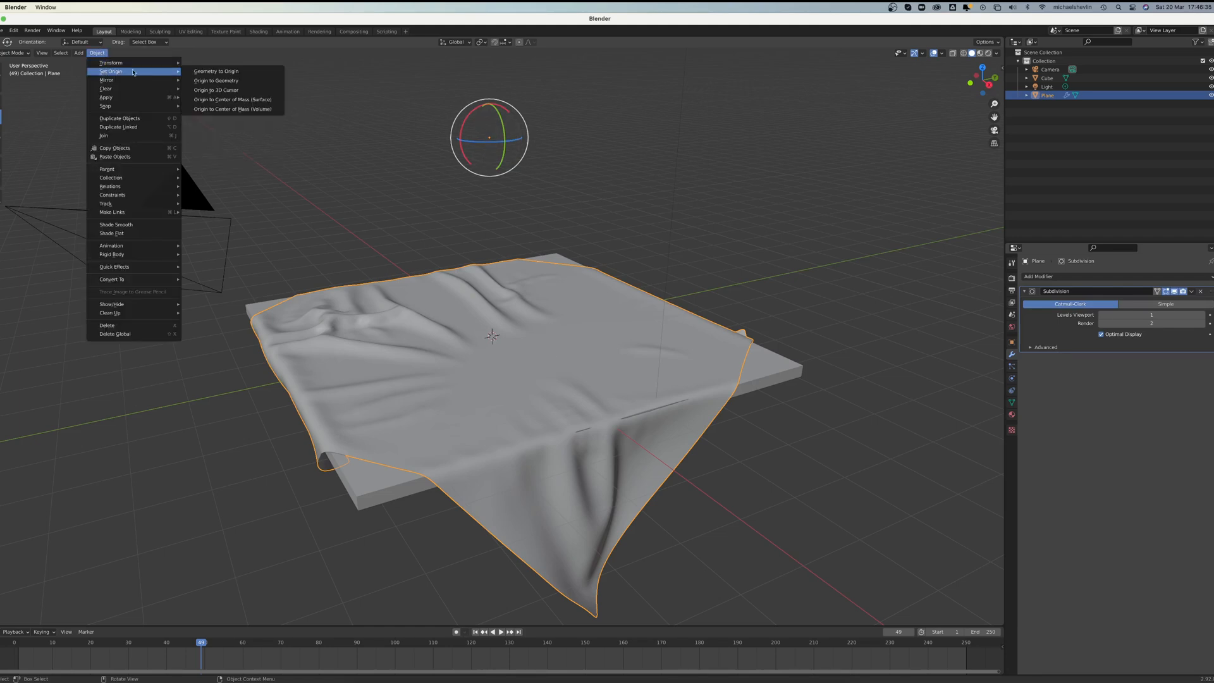
pyautogui.click(223, 82)
pyautogui.click(99, 53)
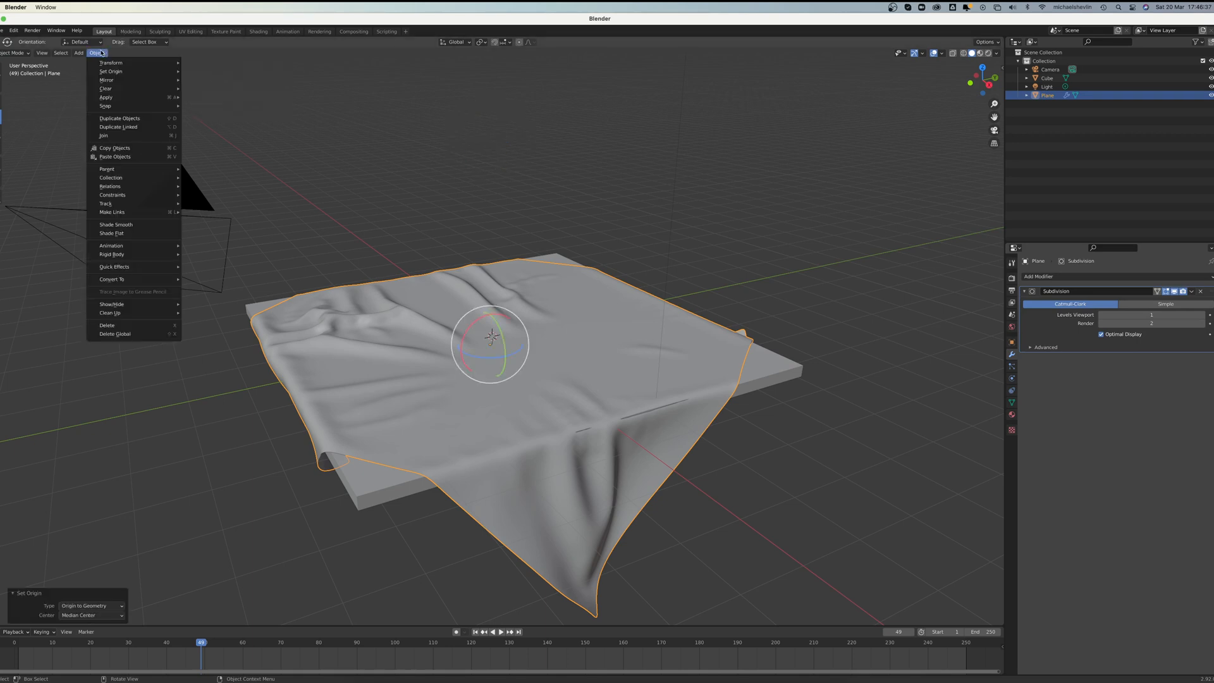
pyautogui.moveTo(111, 98)
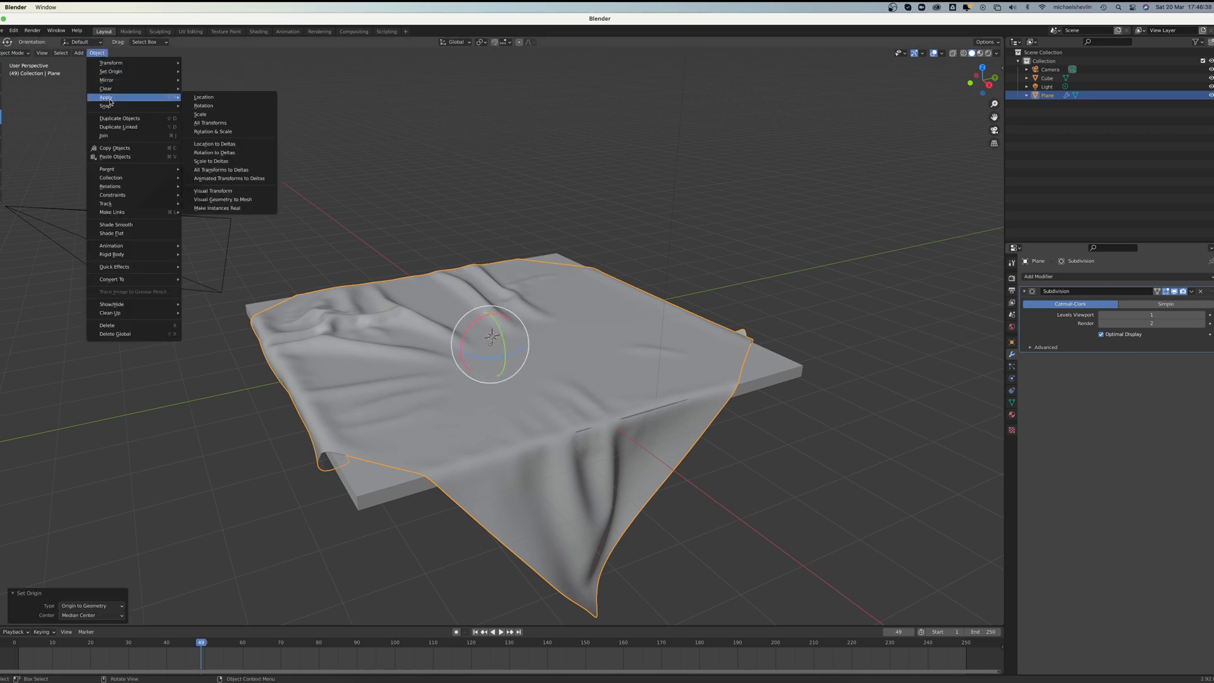
pyautogui.click(220, 123)
# Step: Scale the cloth uniformly by 1.005 so it clears the slab's edge
pyautogui.moveTo(589, 332); pyautogui.dragTo(633, 348, button='middle')
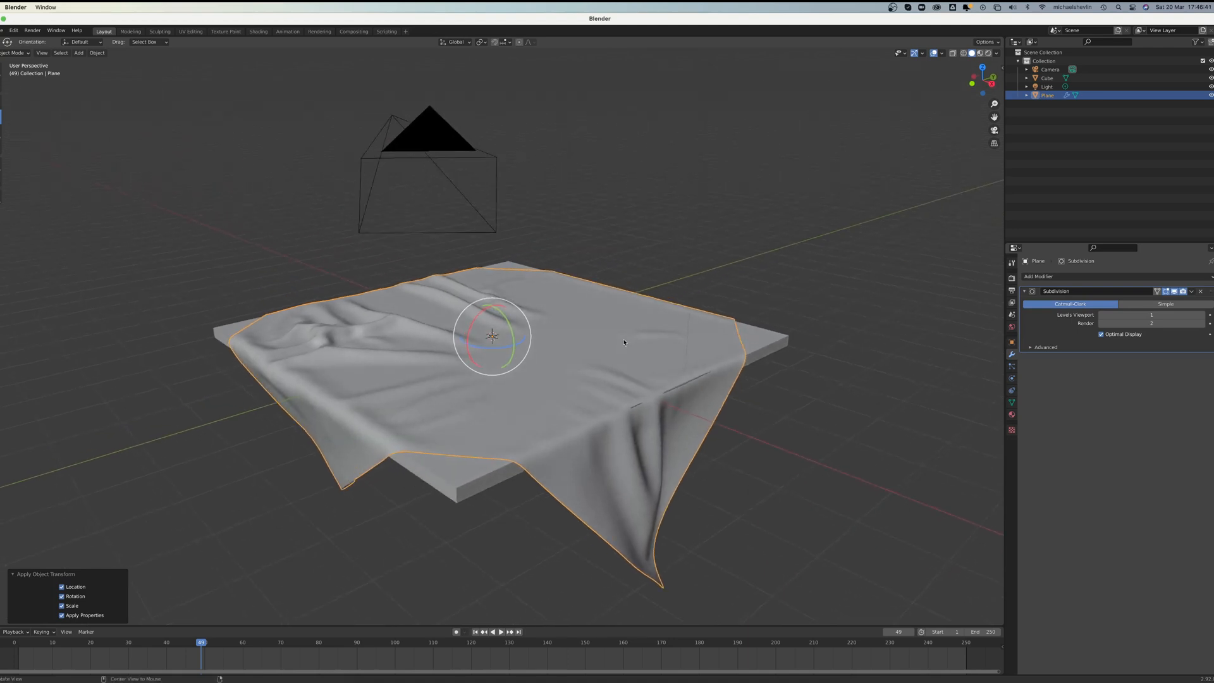
pyautogui.press('s')
pyautogui.click(577, 346)
pyautogui.moveTo(578, 345); pyautogui.dragTo(816, 397, button='middle')
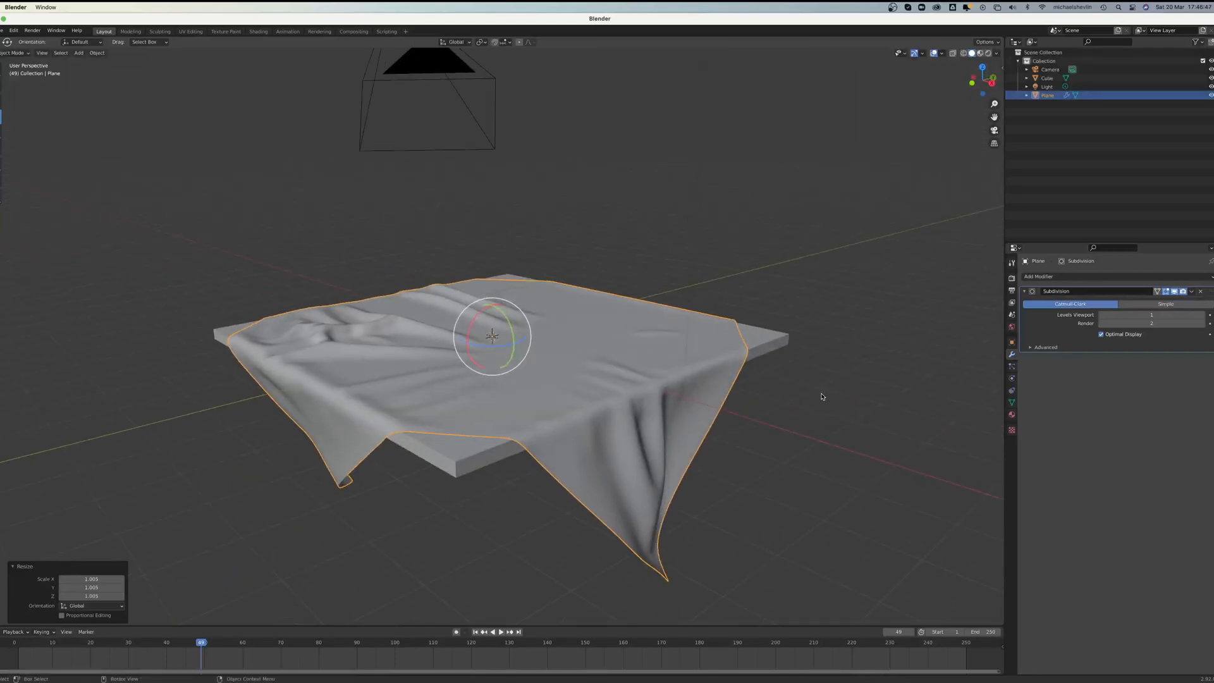
# Step: Switch to material preview and load bark_brown_01_diff_2k.jpg as an Image Texture for the slab material's base color
pyautogui.click(980, 54)
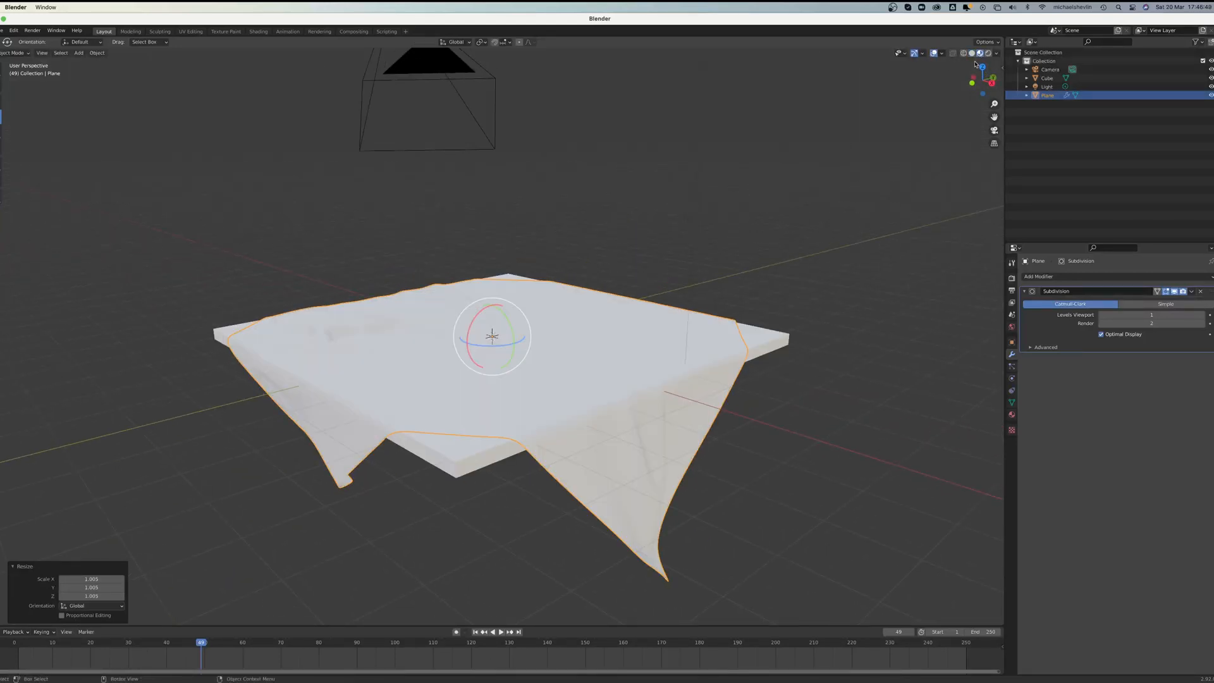
pyautogui.moveTo(800, 344); pyautogui.dragTo(771, 372, button='middle')
pyautogui.click(770, 371)
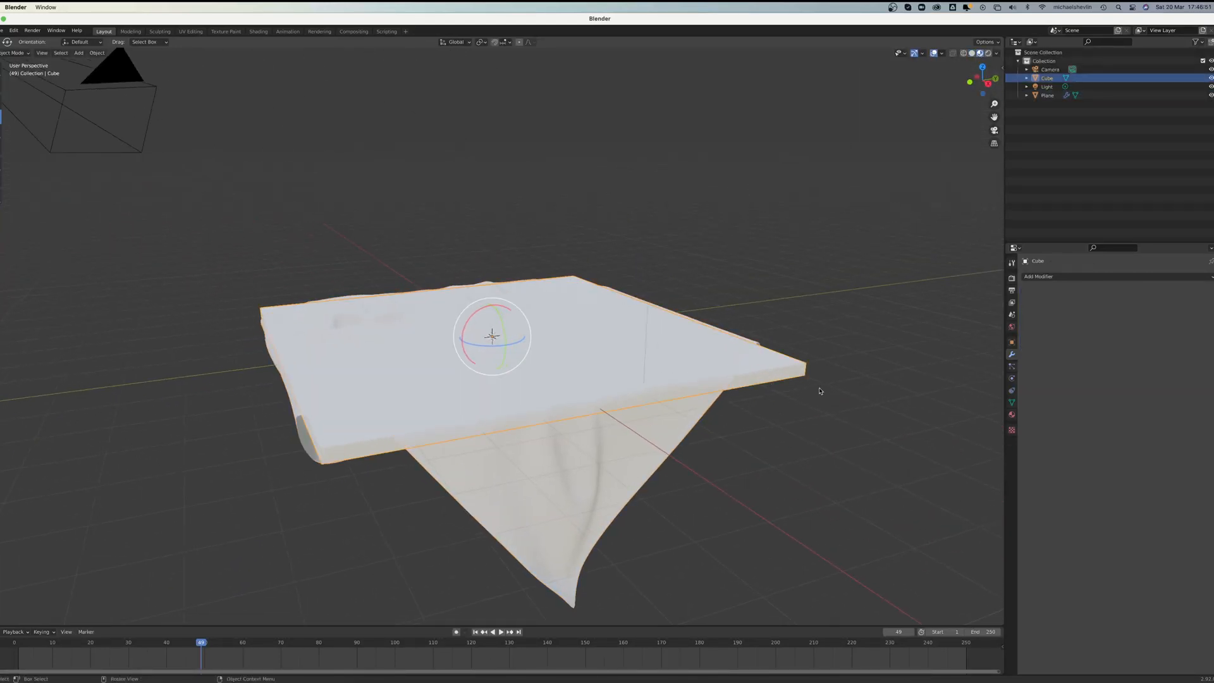
pyautogui.click(1088, 276)
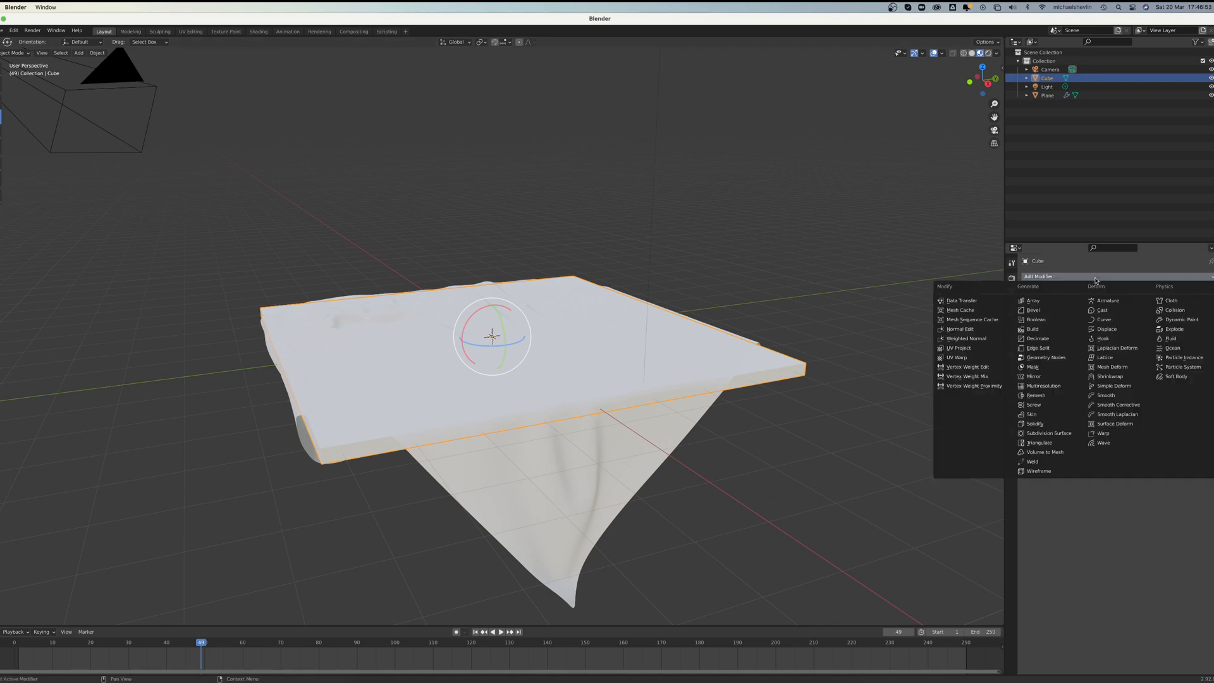
pyautogui.click(1012, 415)
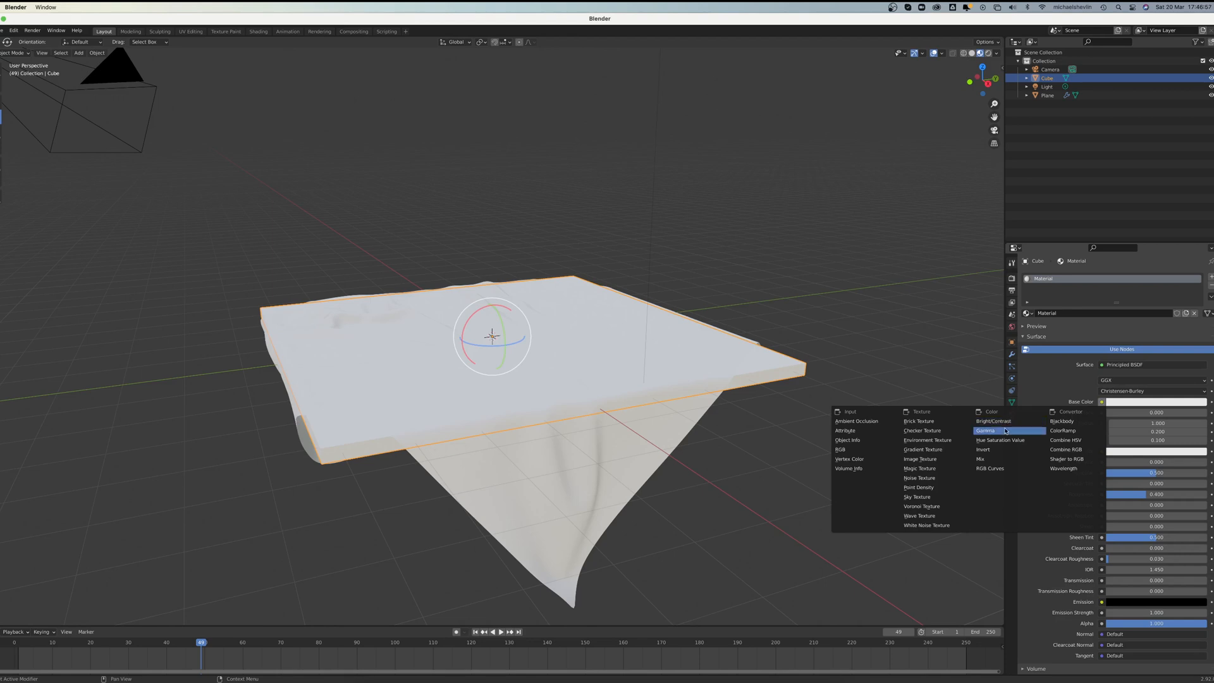
pyautogui.click(930, 462)
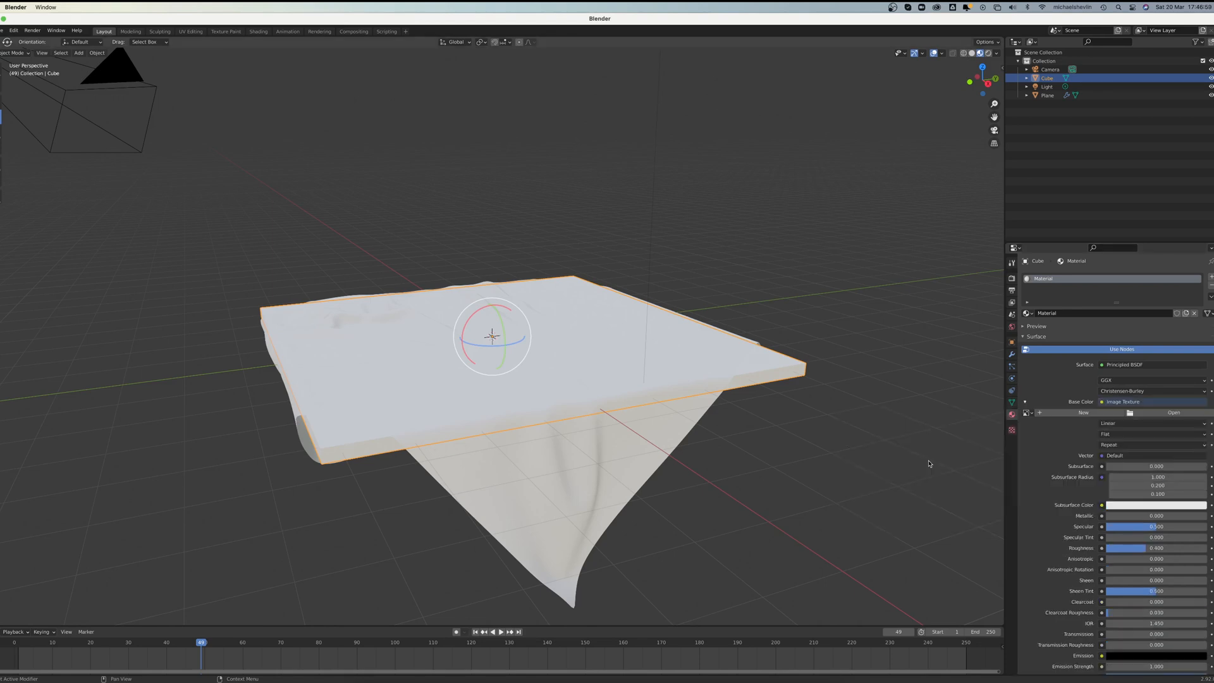
pyautogui.click(1174, 413)
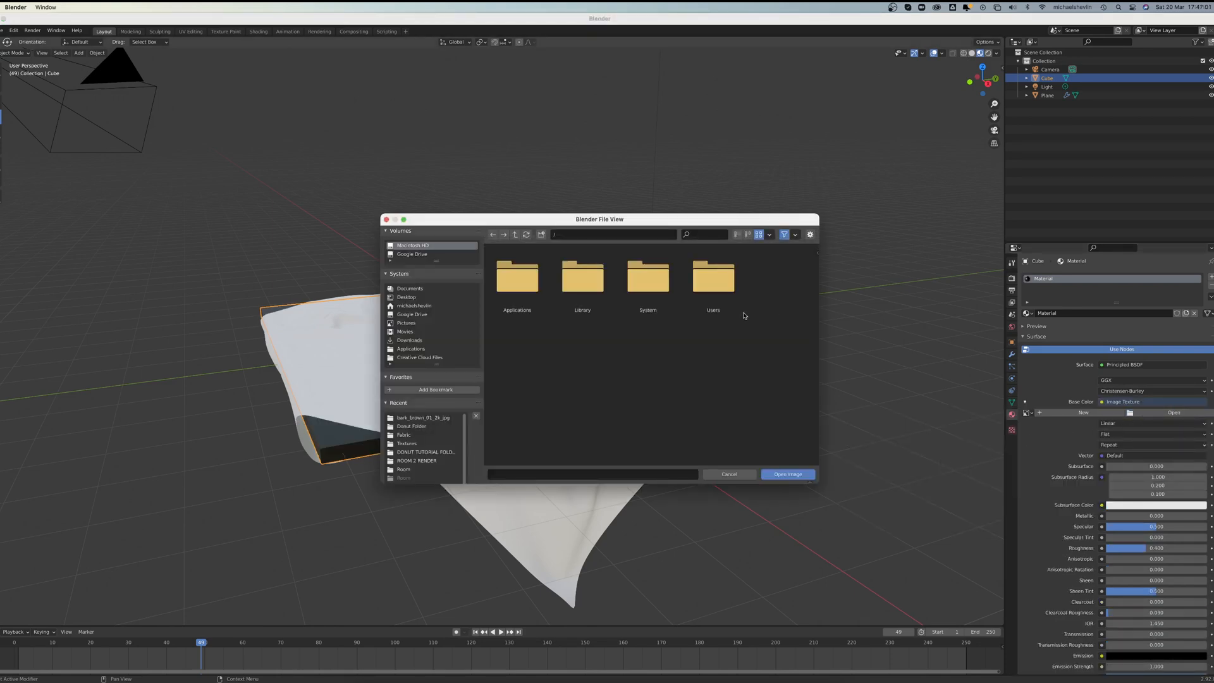
pyautogui.click(408, 428)
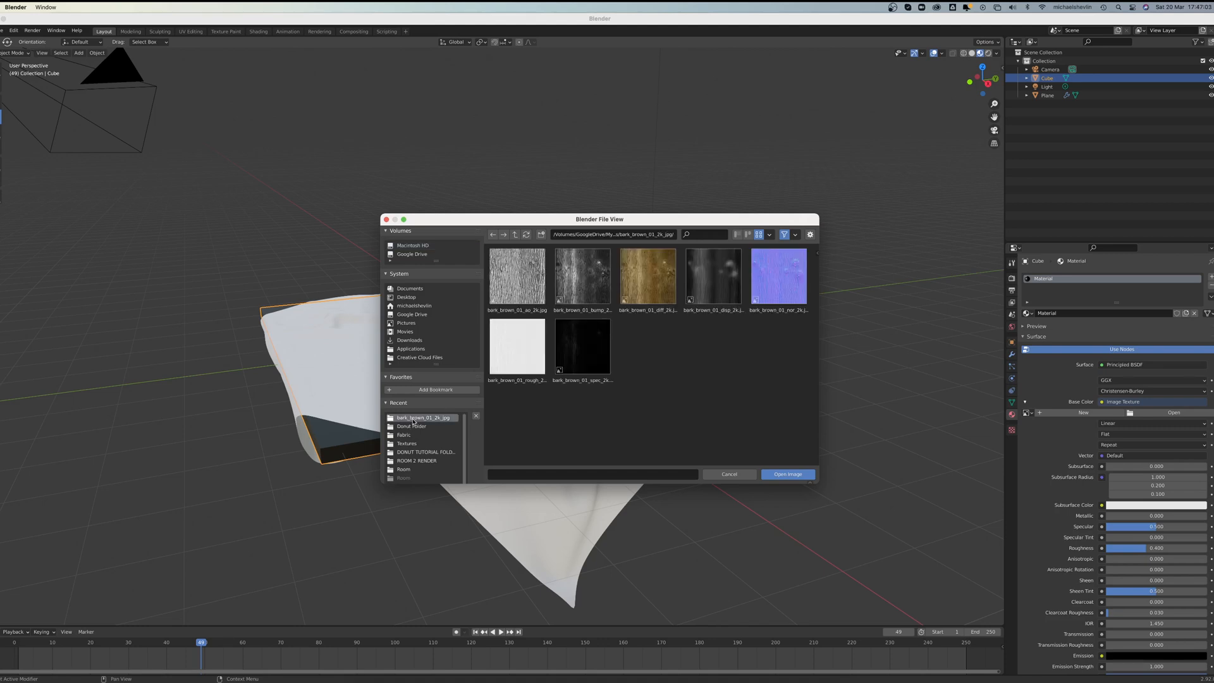
pyautogui.doubleClick(649, 278)
# Step: Add a Bevel modifier to the slab with an amount of 0.03 m and 3 segments
pyautogui.moveTo(581, 353)
pyautogui.mouseDown(button='middle')
pyautogui.moveTo(569, 360)
pyautogui.moveTo(595, 371)
pyautogui.moveTo(569, 352)
pyautogui.mouseUp(button='middle')
pyautogui.scroll(4, 567, 358)
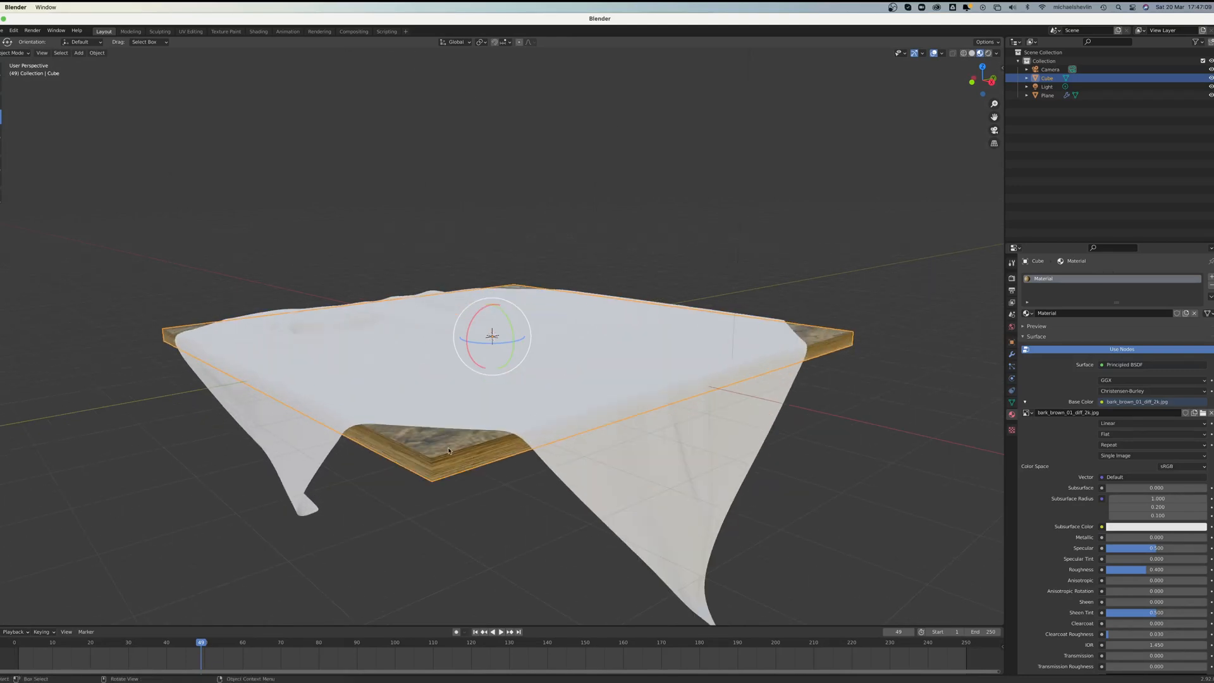
pyautogui.moveTo(763, 366); pyautogui.dragTo(596, 406, button='middle')
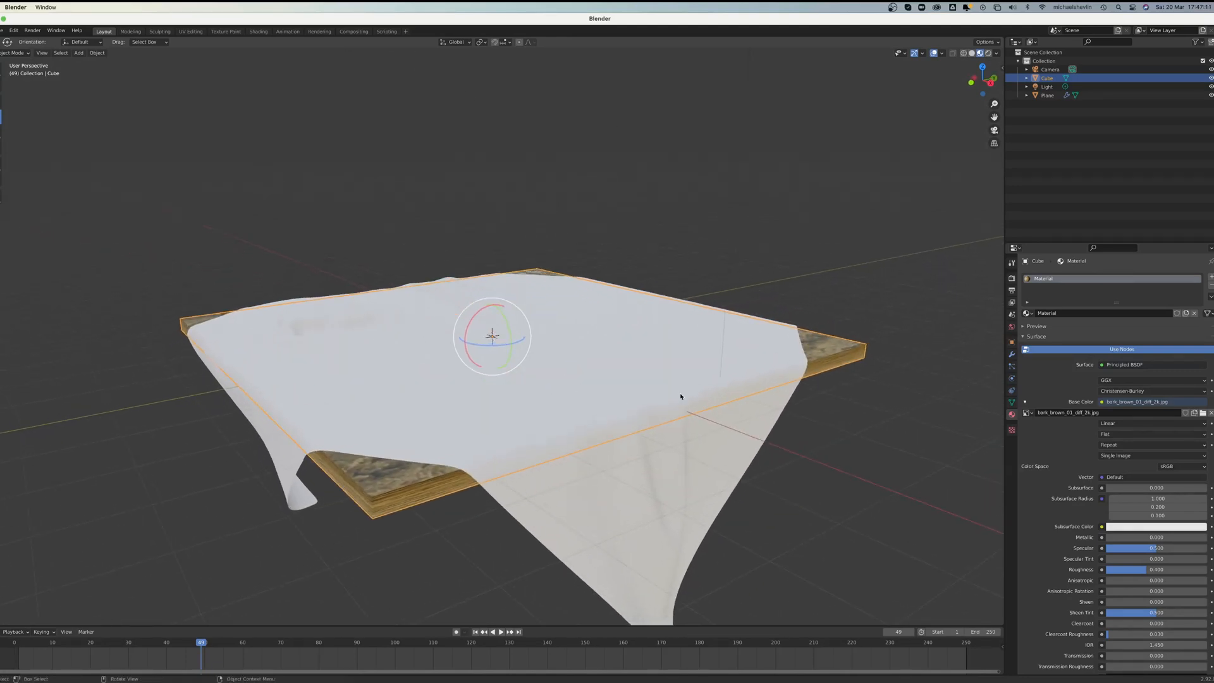
pyautogui.click(1012, 354)
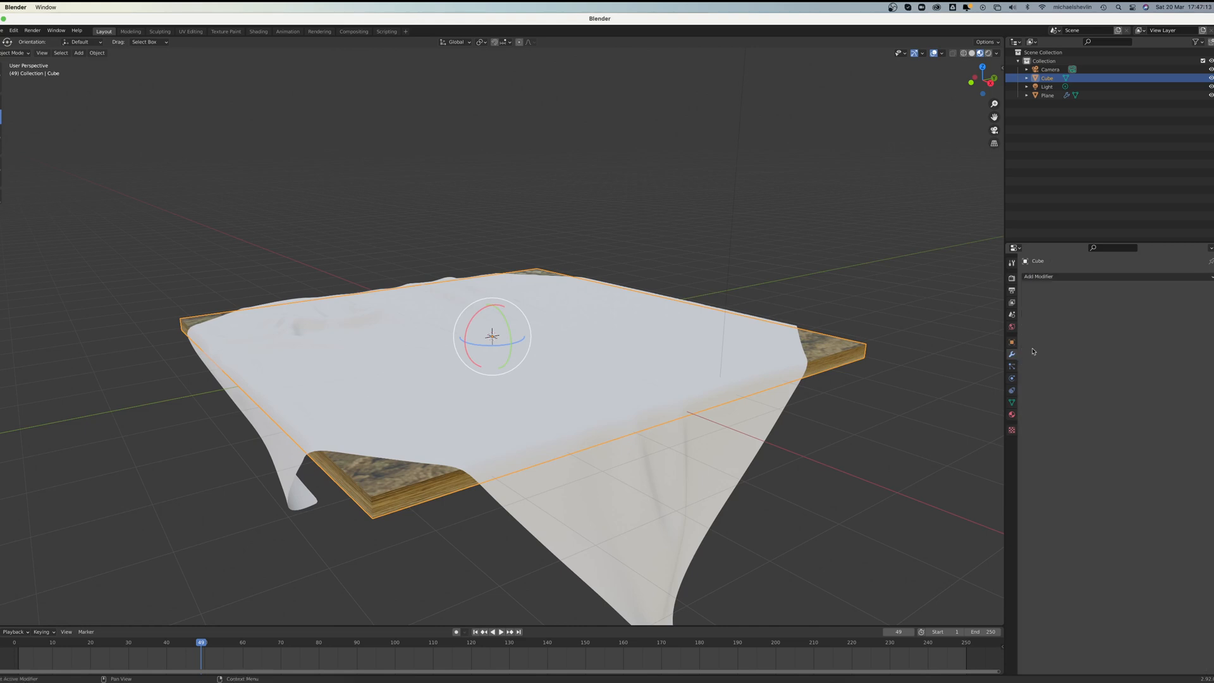
pyautogui.click(1157, 279)
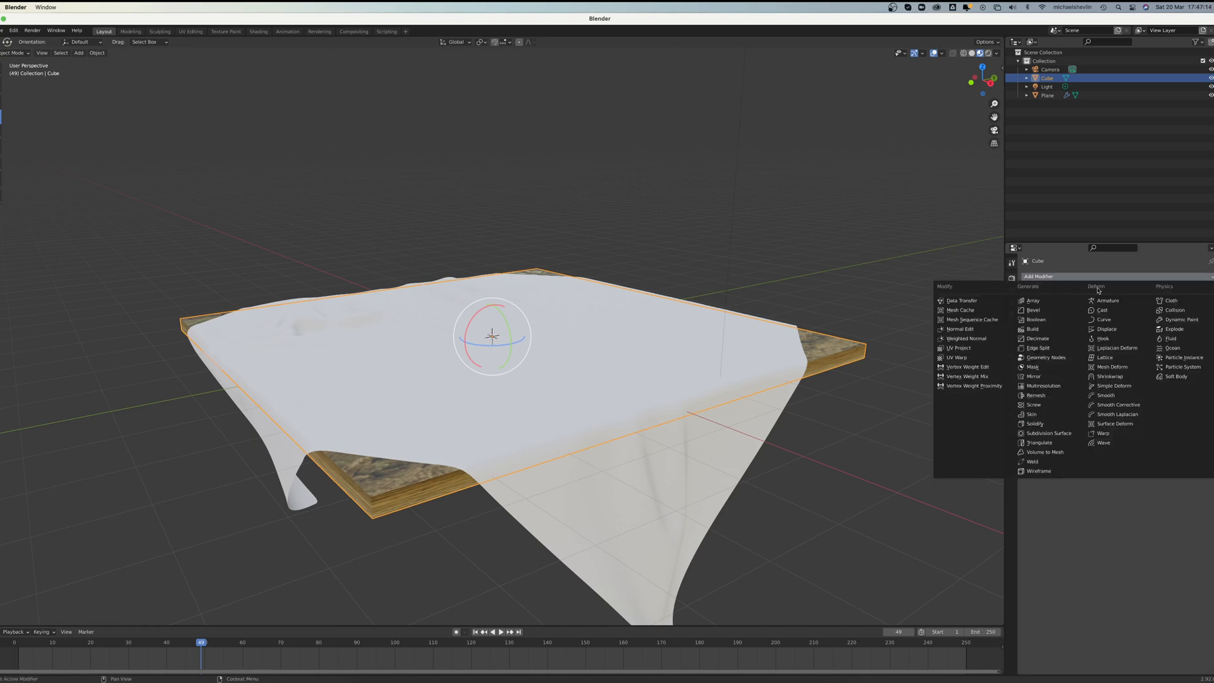
pyautogui.click(1044, 308)
pyautogui.moveTo(1152, 324); pyautogui.dragTo(1100, 325)
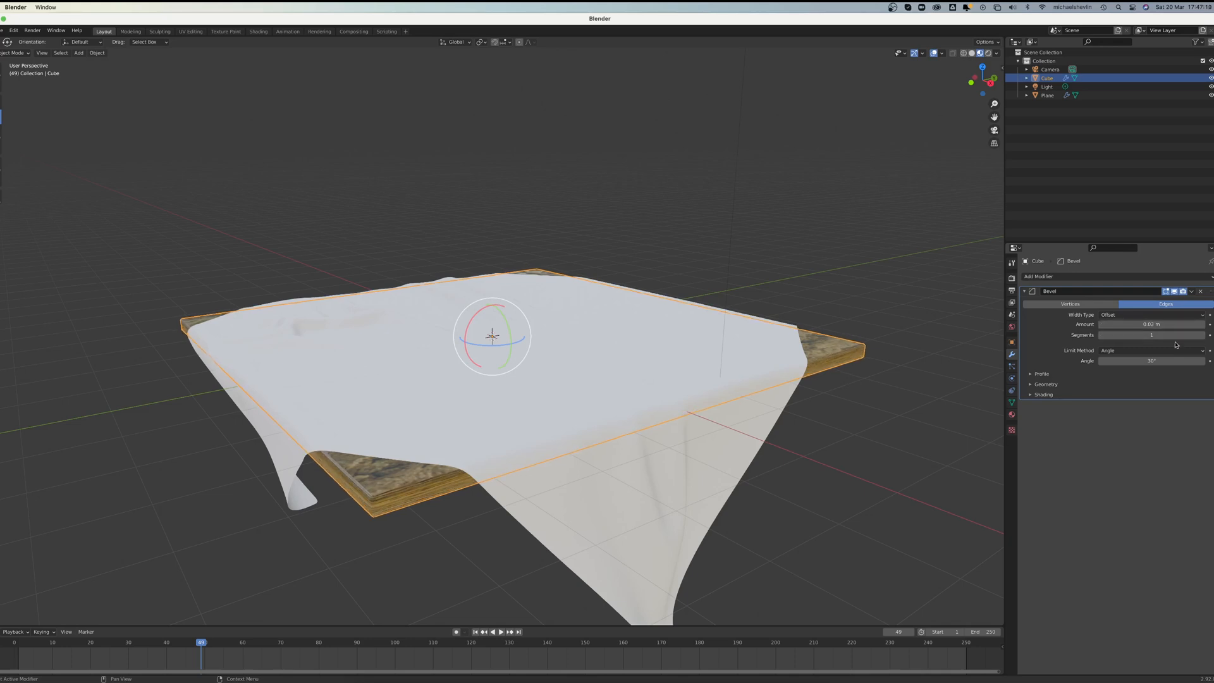
pyautogui.click(1202, 335)
pyautogui.click(1202, 335)
pyautogui.moveTo(925, 425); pyautogui.dragTo(880, 410, button='middle')
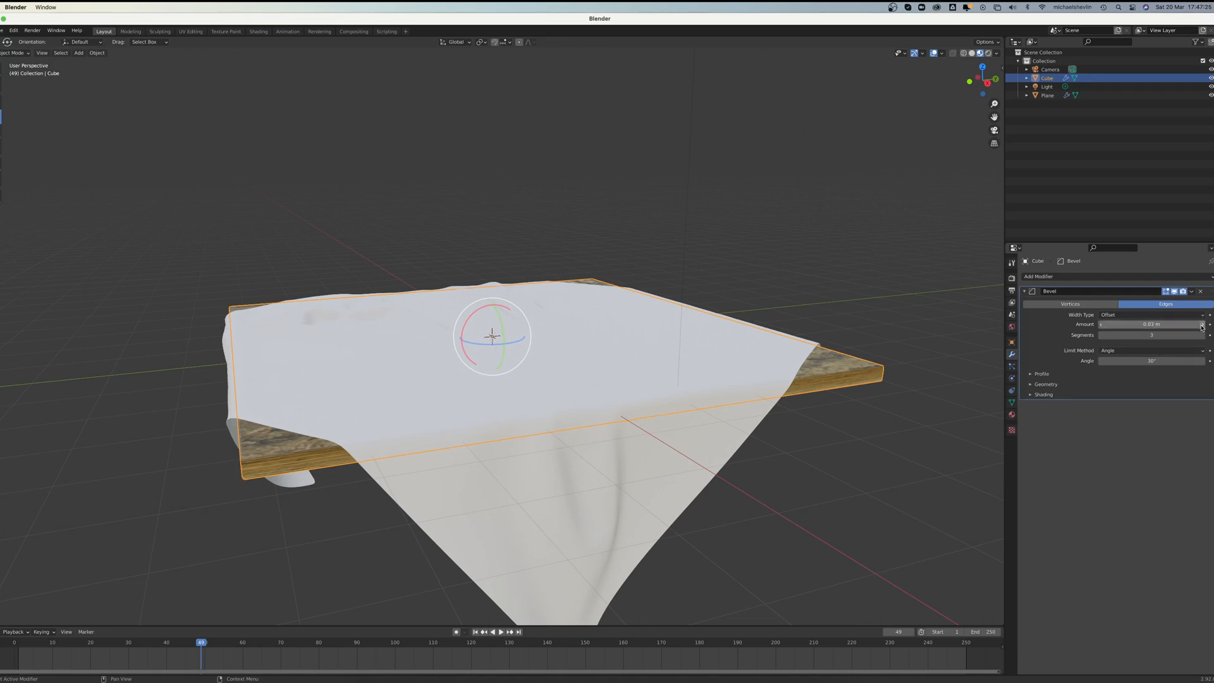
pyautogui.moveTo(949, 386); pyautogui.dragTo(967, 384, button='middle')
# Step: Load fabric_pattern_05_Col_01_2k.jpg from the Fabric folder as an Image Texture for the cloth material's base color
pyautogui.click(631, 379)
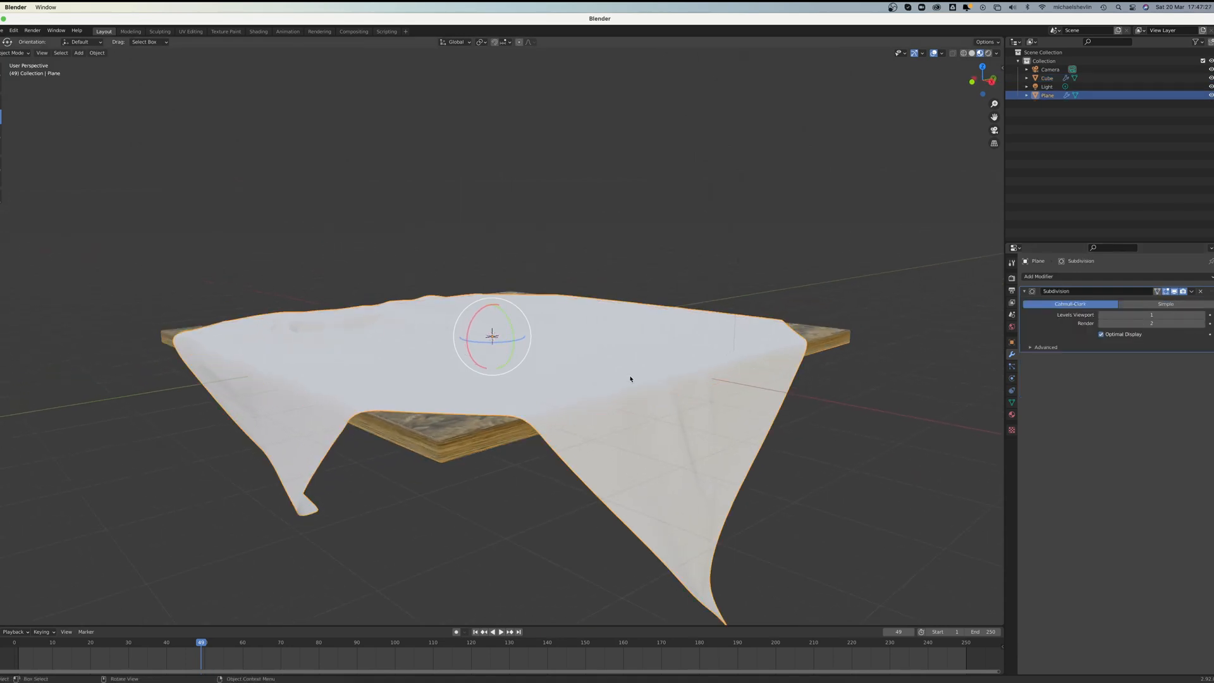
pyautogui.moveTo(631, 380); pyautogui.dragTo(787, 401, button='middle')
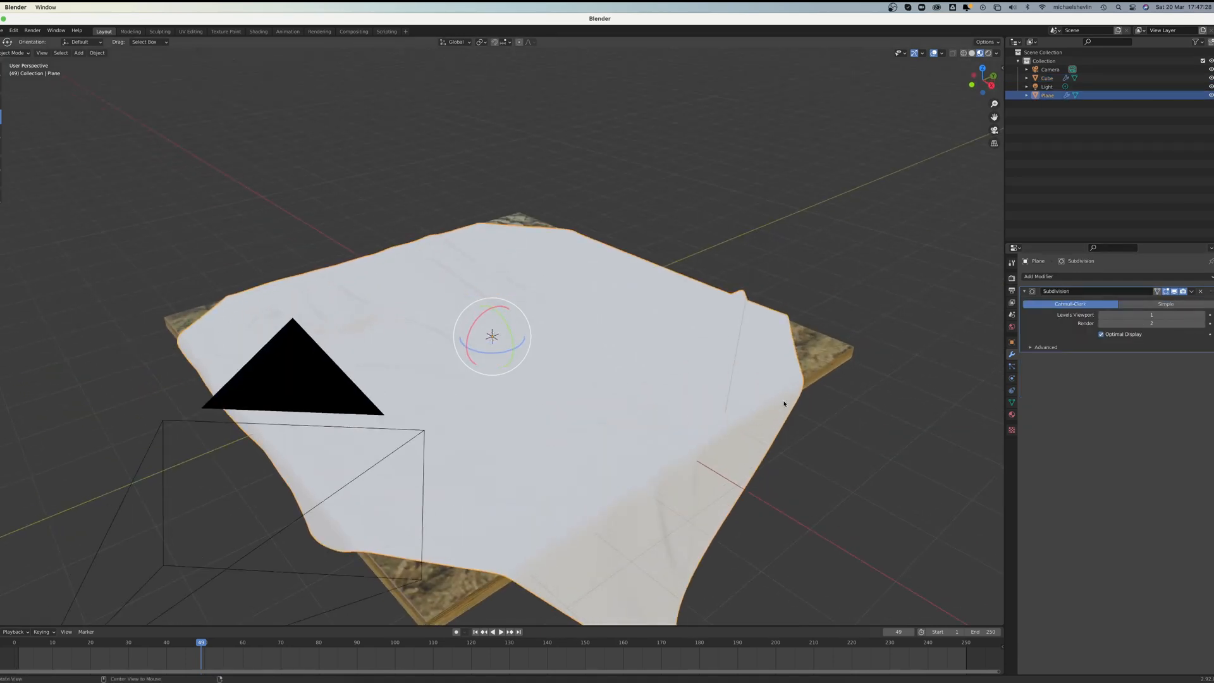
pyautogui.click(1013, 413)
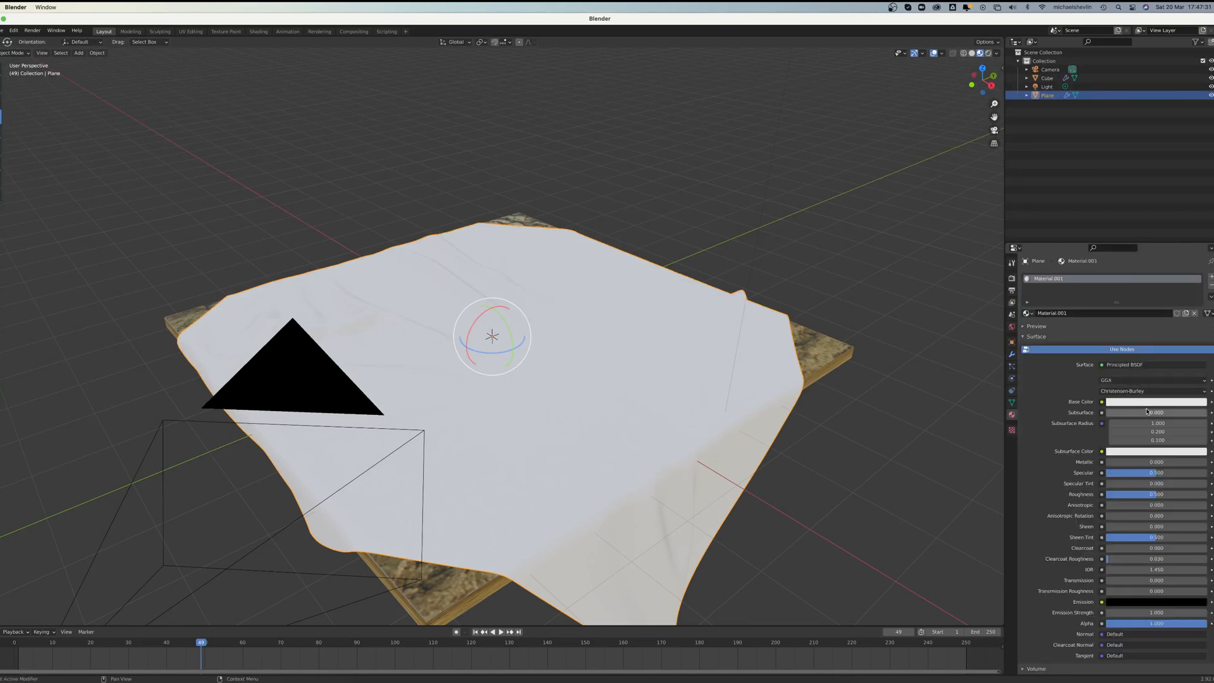
pyautogui.click(1103, 403)
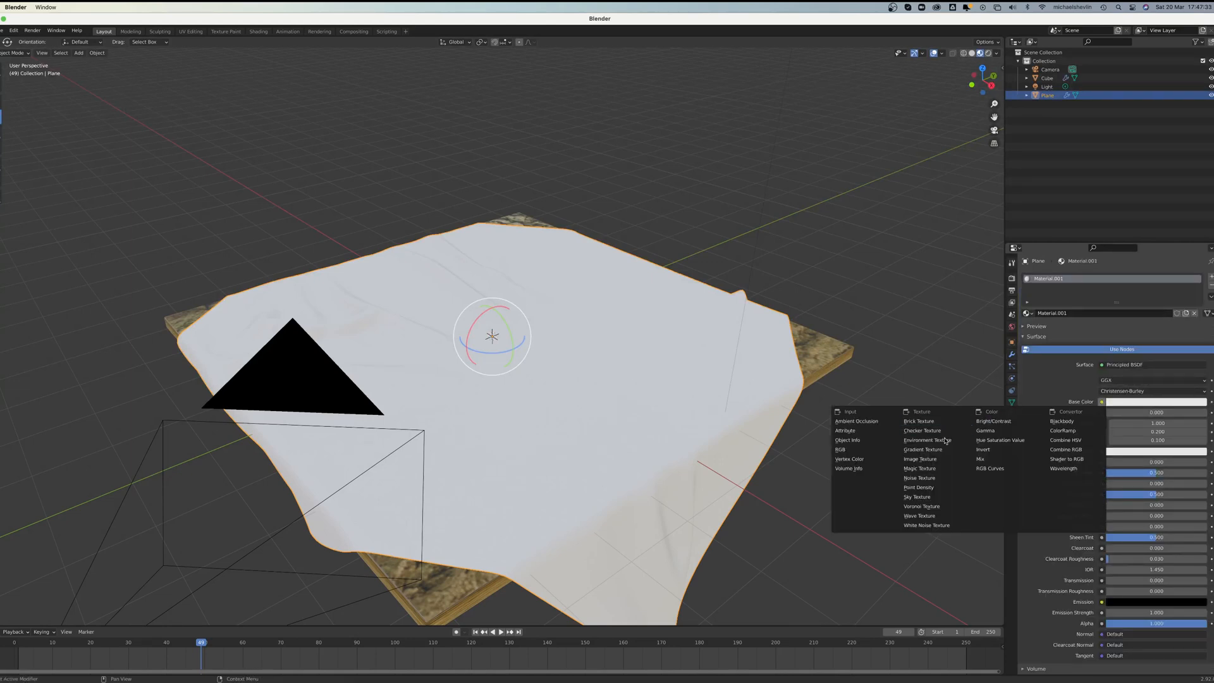
pyautogui.click(921, 460)
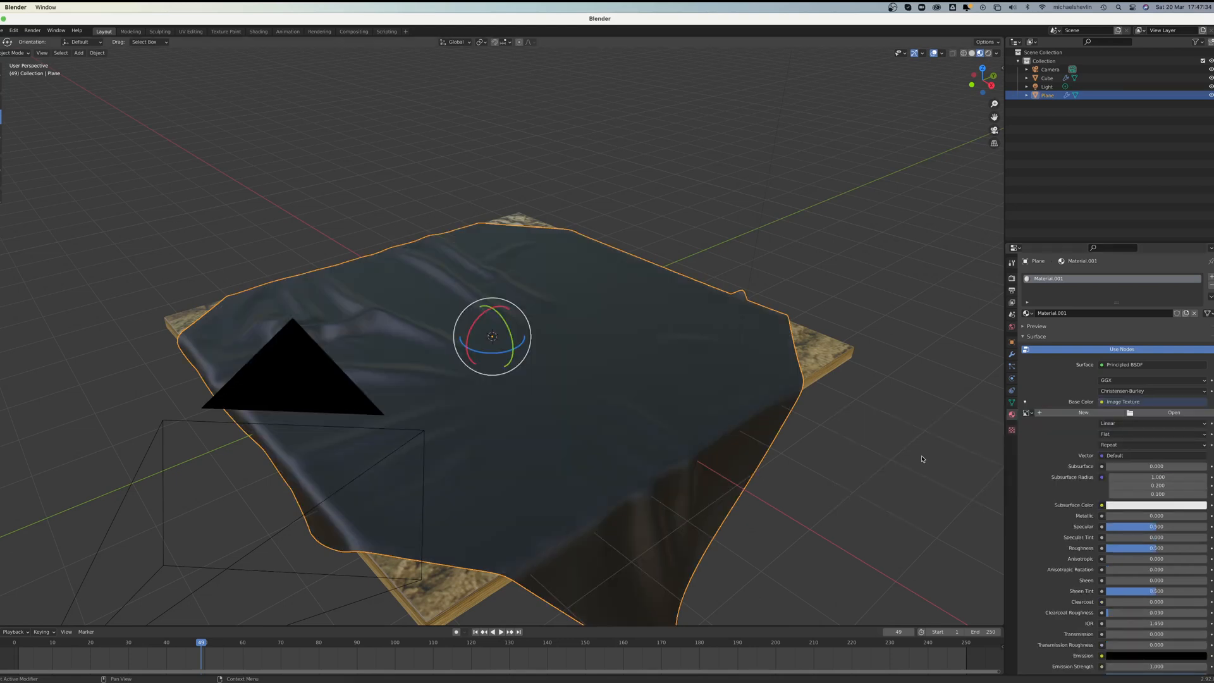
pyautogui.click(1150, 411)
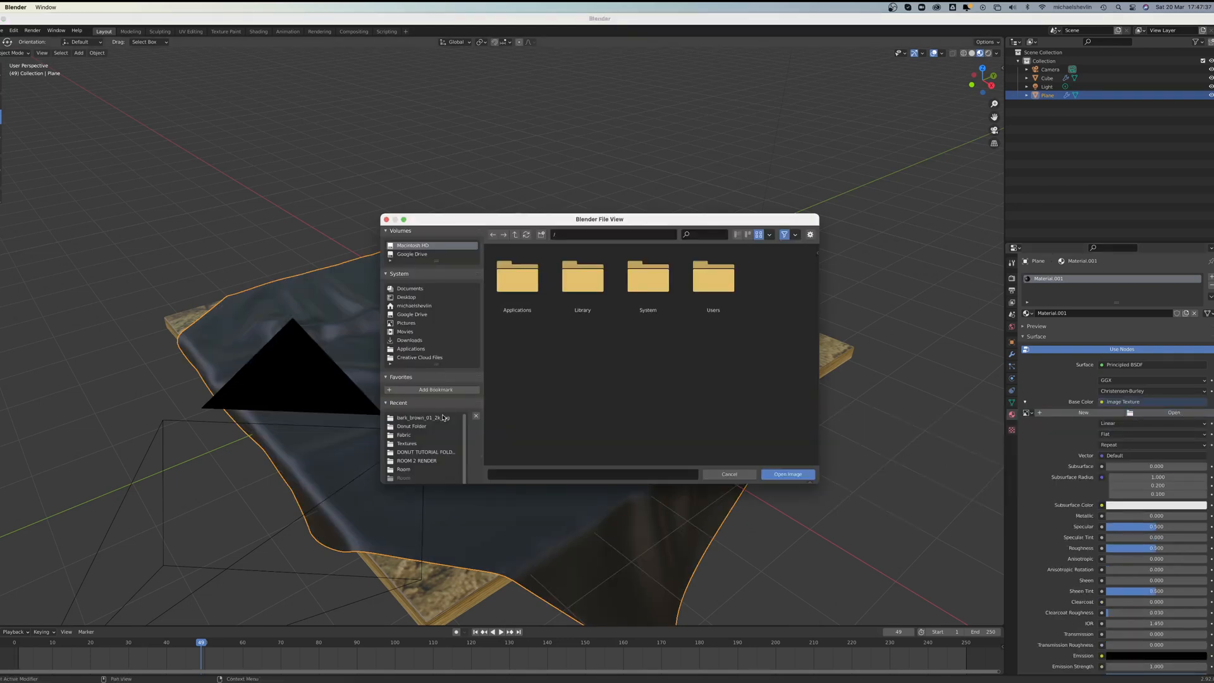
pyautogui.click(414, 436)
pyautogui.click(582, 277)
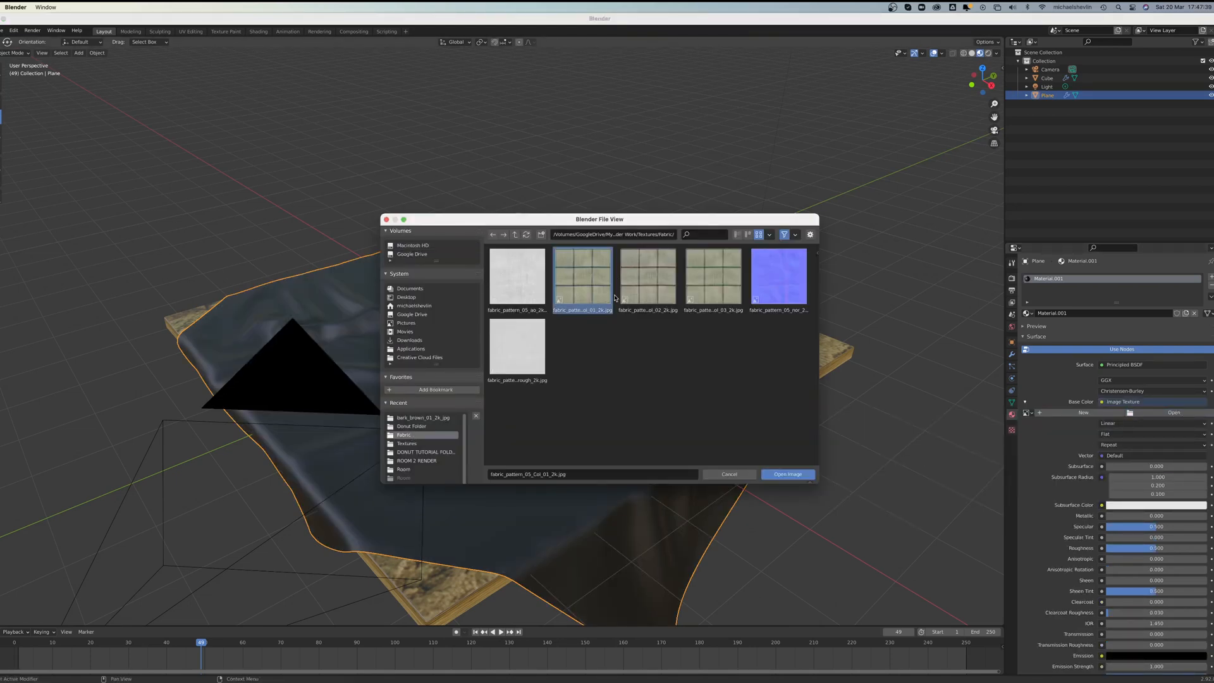
pyautogui.click(788, 474)
# Step: Select the cloth's whole UV map in the UV Editing workspace and scale it far beyond the image so the checks repeat
pyautogui.scroll(-4, 568, 348)
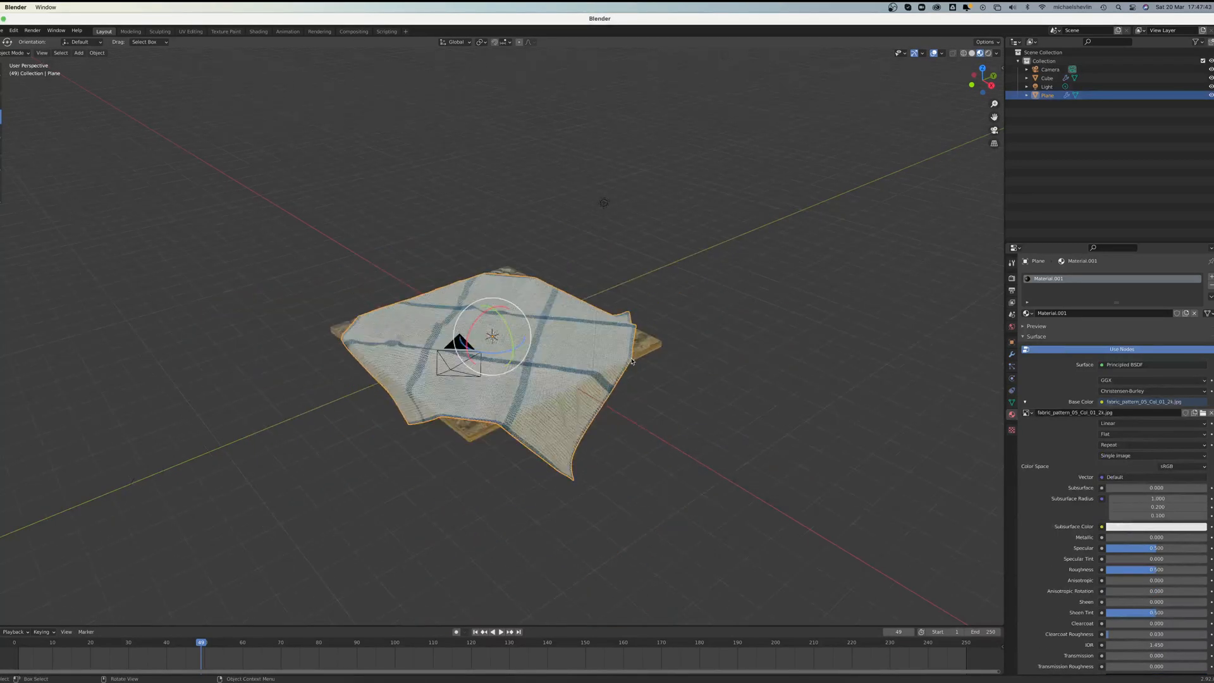
pyautogui.moveTo(568, 347)
pyautogui.mouseDown(button='middle')
pyautogui.moveTo(506, 332)
pyautogui.moveTo(587, 339)
pyautogui.mouseUp(button='middle')
pyautogui.click(190, 31)
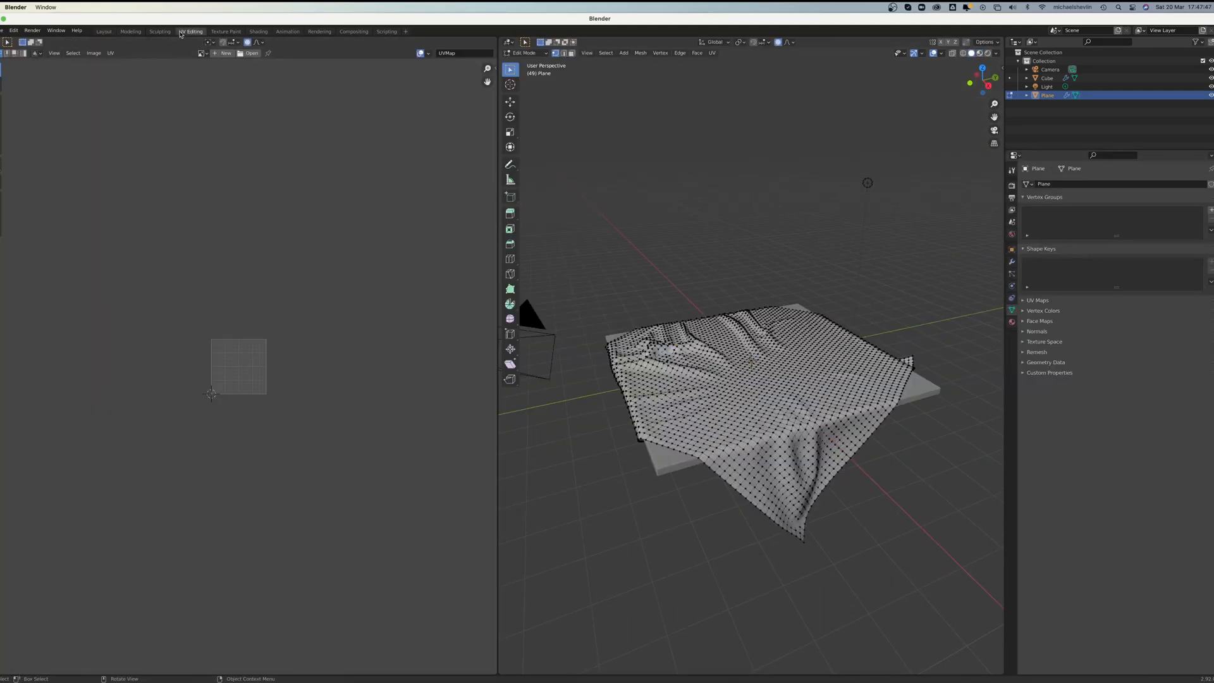
pyautogui.press('a')
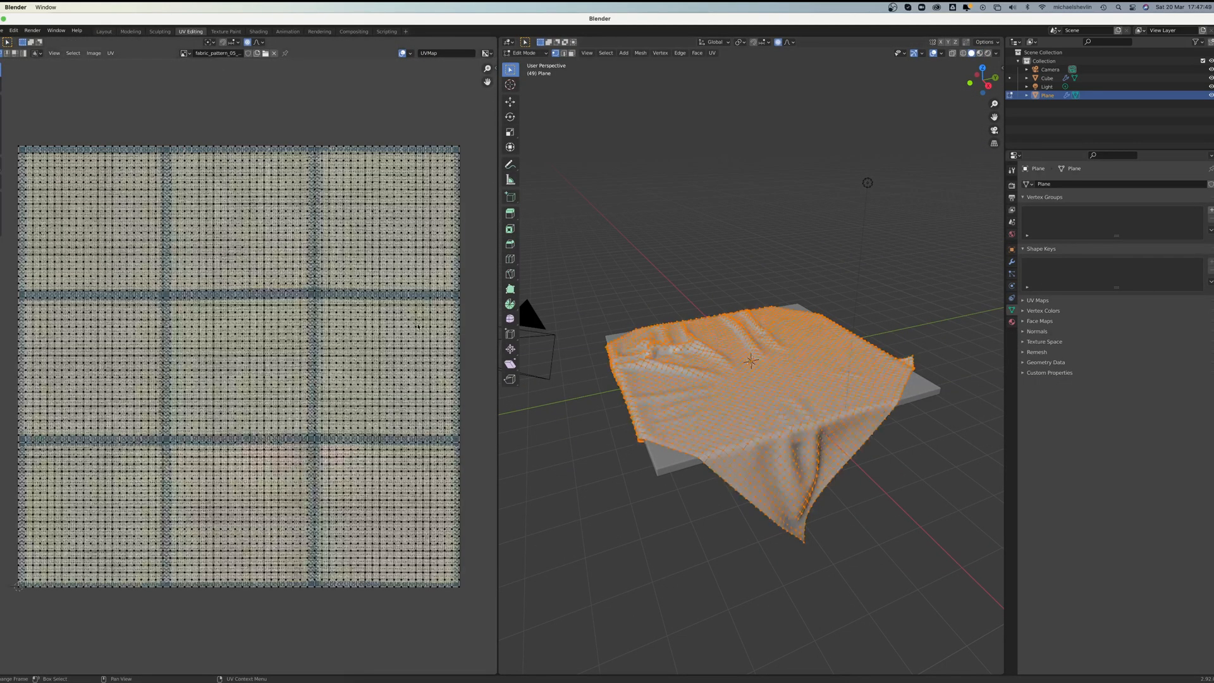
pyautogui.scroll(-3, 306, 303)
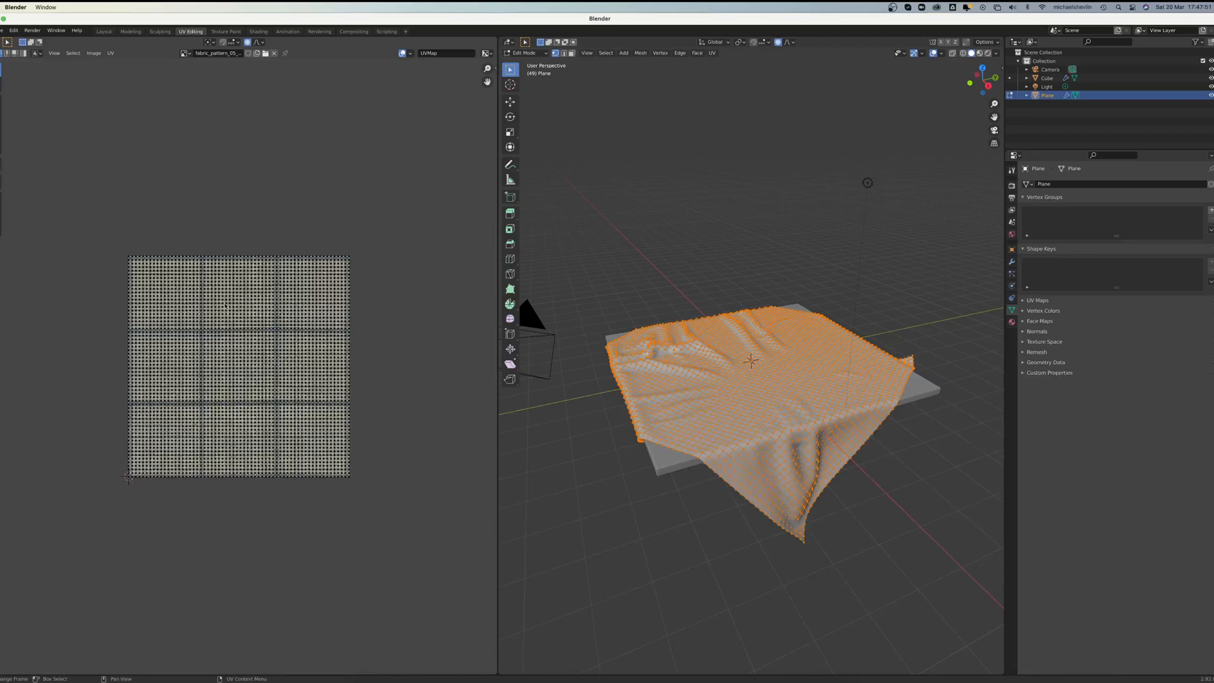
pyautogui.press('a')
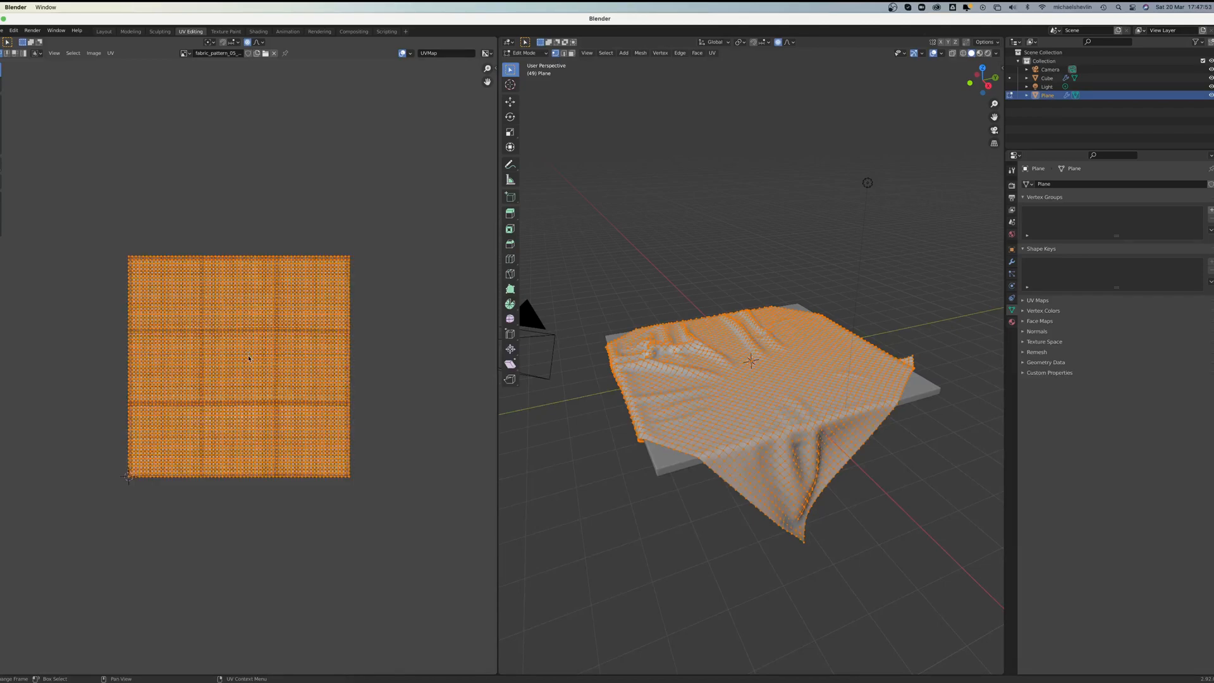
pyautogui.press('s')
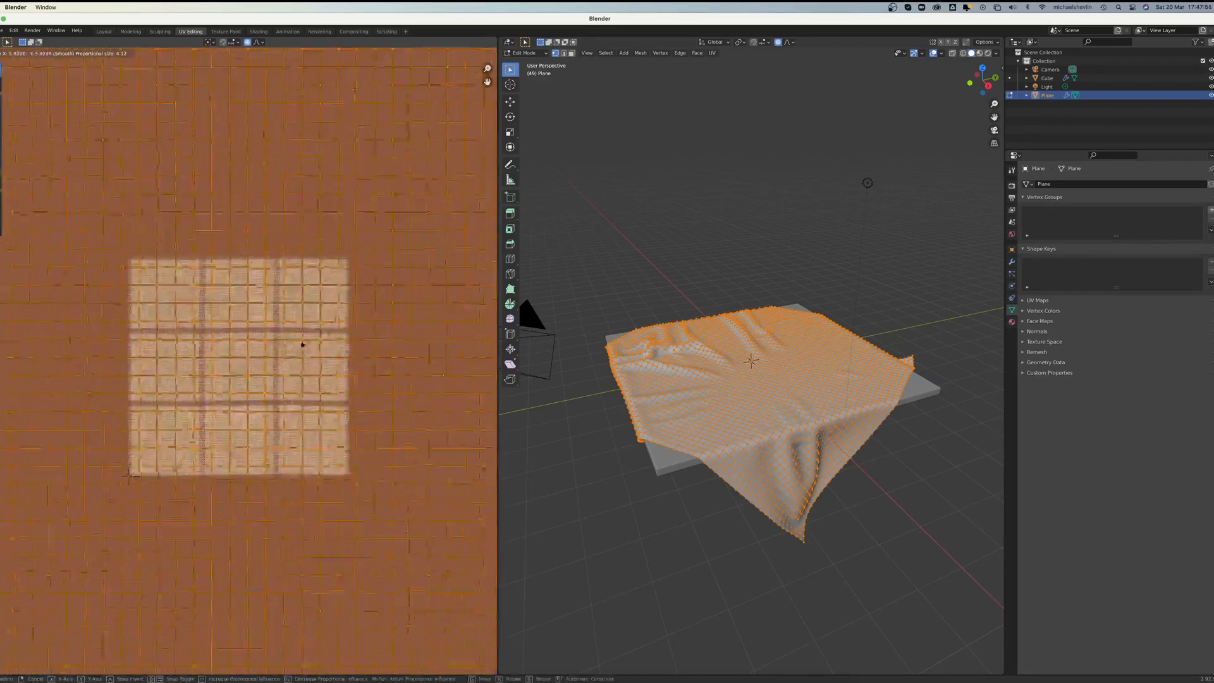
pyautogui.click(316, 336)
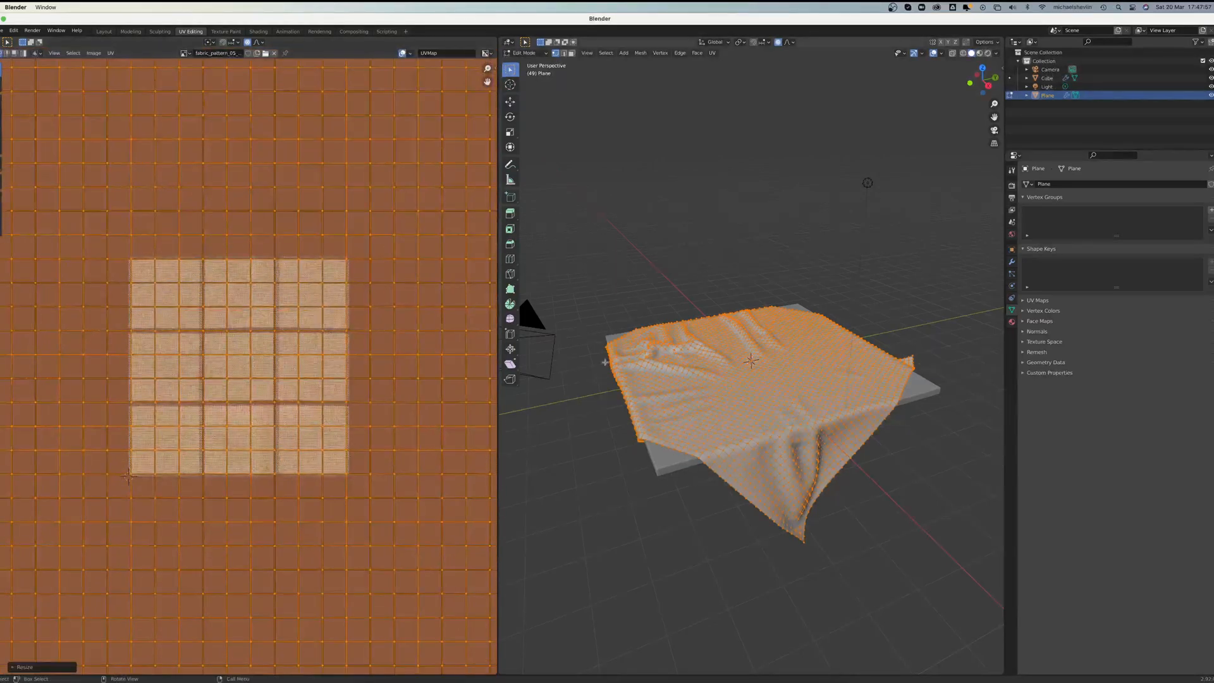
# Step: Show the cloth in material preview and Object Mode, and examine the size of the repeated checks from several sides
pyautogui.click(981, 55)
pyautogui.press('Tab')
pyautogui.moveTo(879, 338); pyautogui.dragTo(788, 330, button='middle')
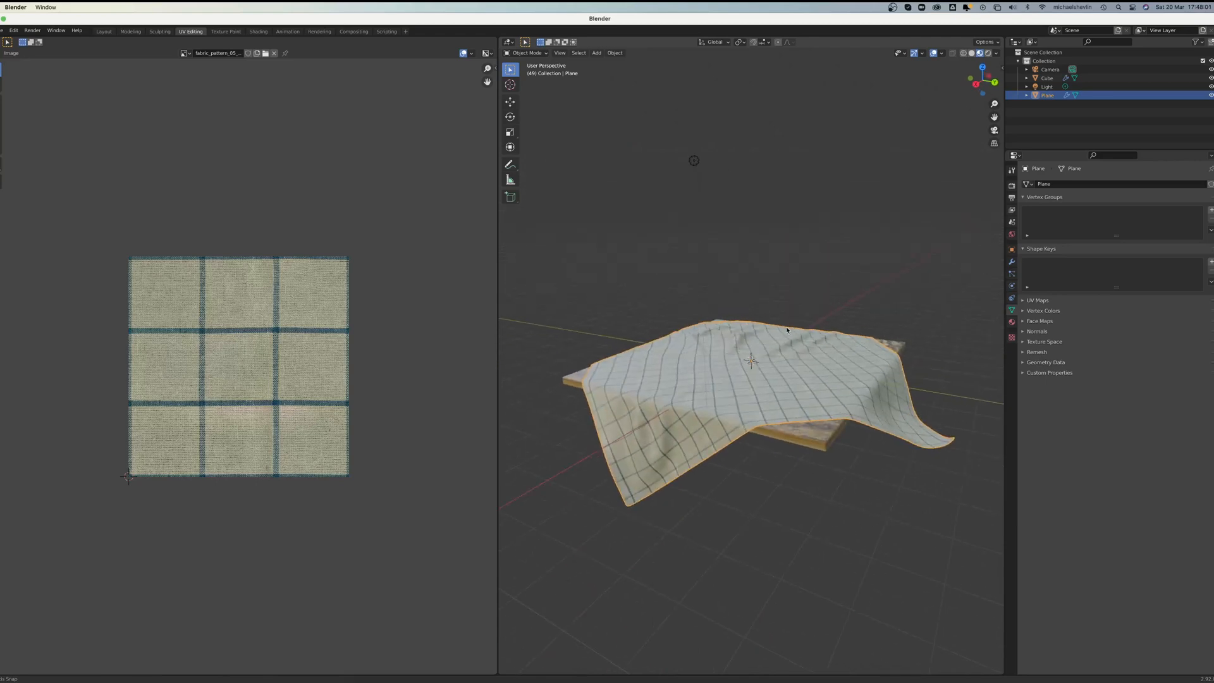
pyautogui.scroll(4, 787, 330)
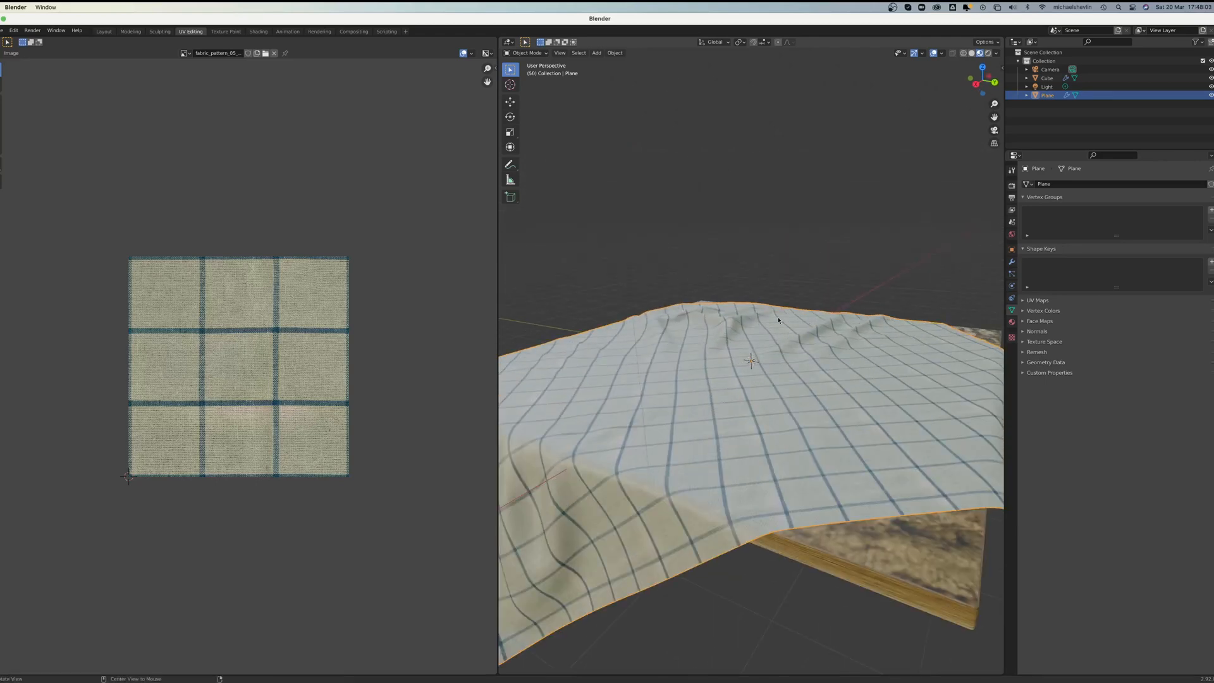
pyautogui.scroll(-5, 778, 297)
pyautogui.moveTo(711, 206); pyautogui.dragTo(671, 440, button='middle')
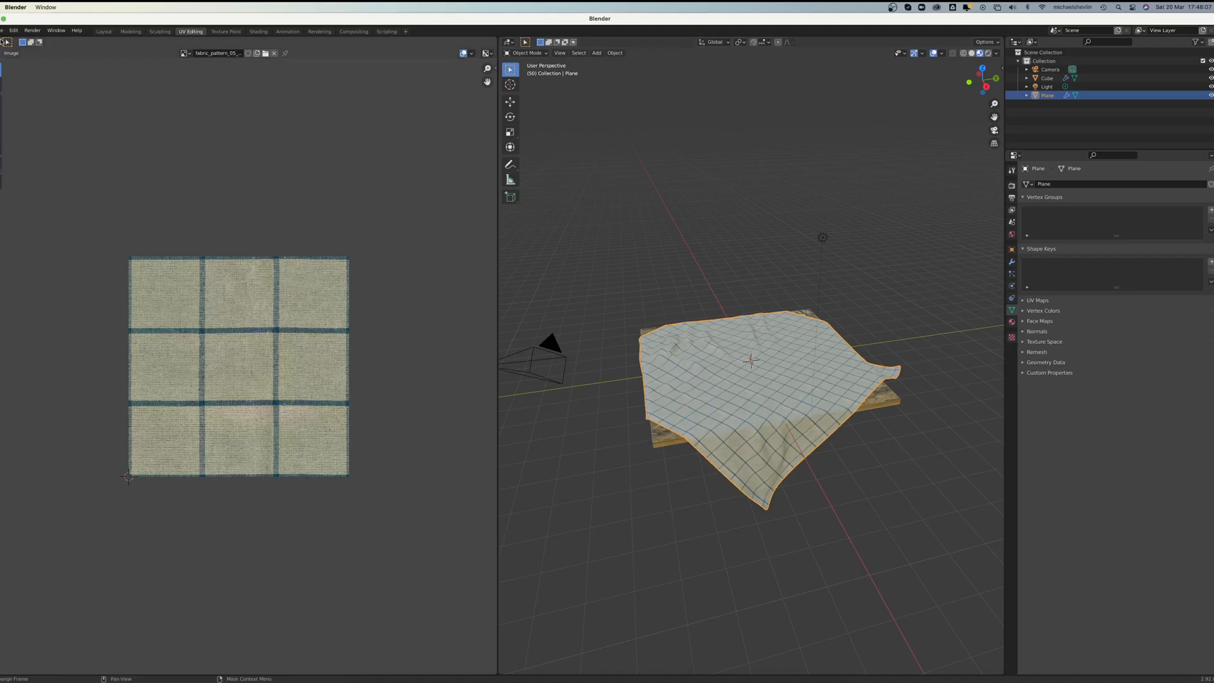
# Step: Save the scene as table.blend in the Donut Folder, overwriting the existing file
pyautogui.click(2, 30)
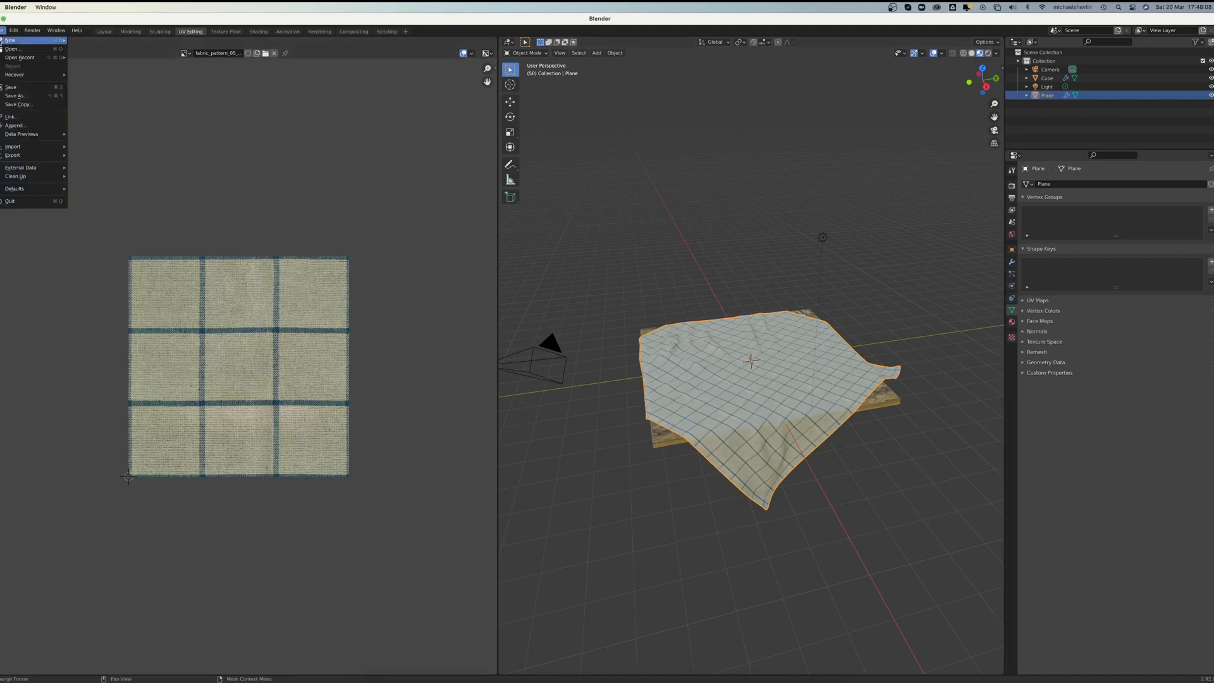
pyautogui.click(17, 95)
pyautogui.click(658, 422)
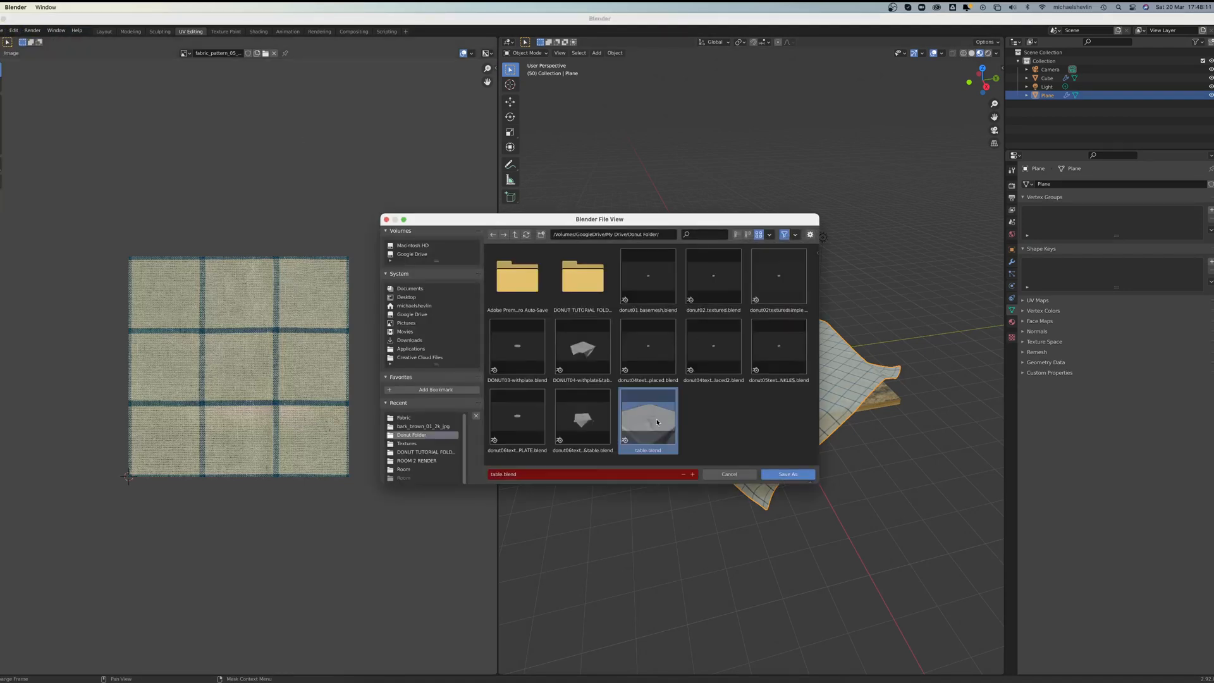
pyautogui.click(788, 474)
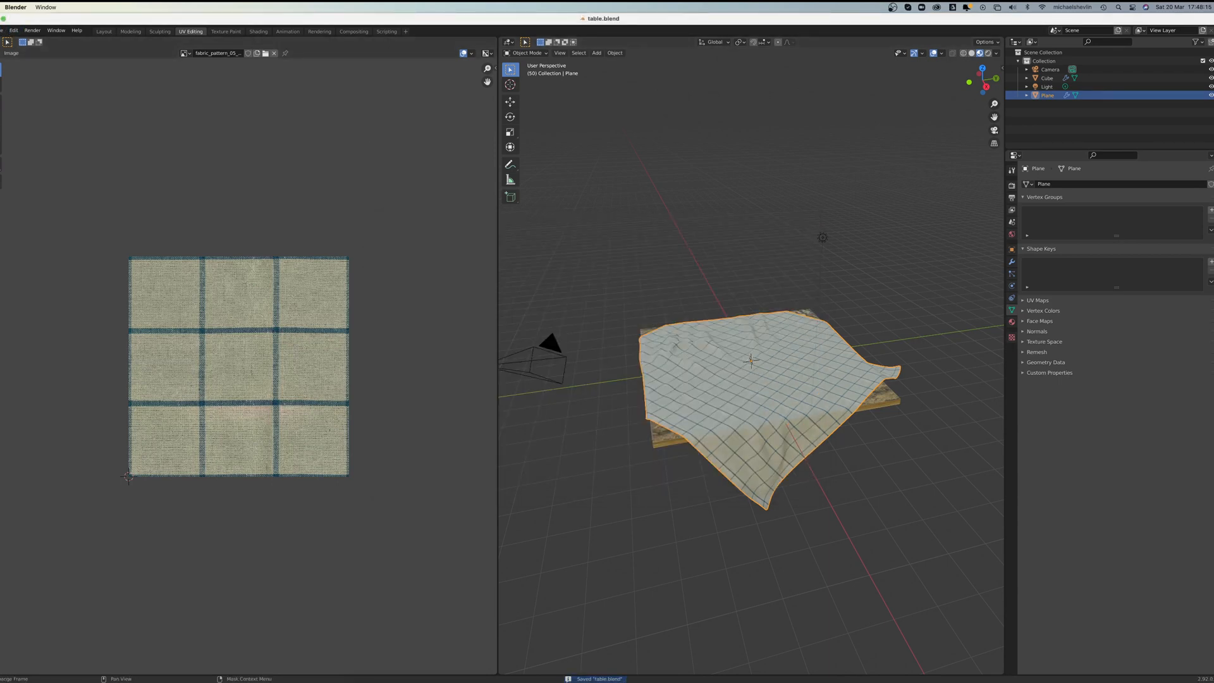
# Step: Open the recent file DONUT03-withplate.blend
pyautogui.click(2, 31)
pyautogui.moveTo(26, 57)
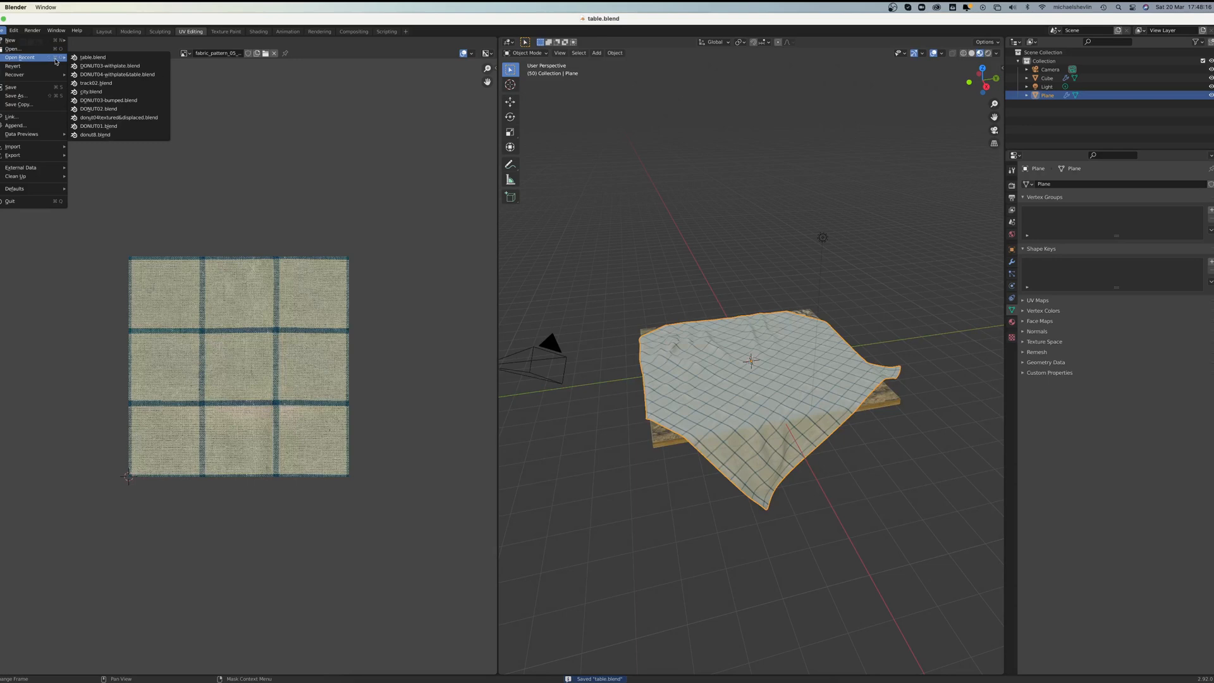
pyautogui.click(121, 66)
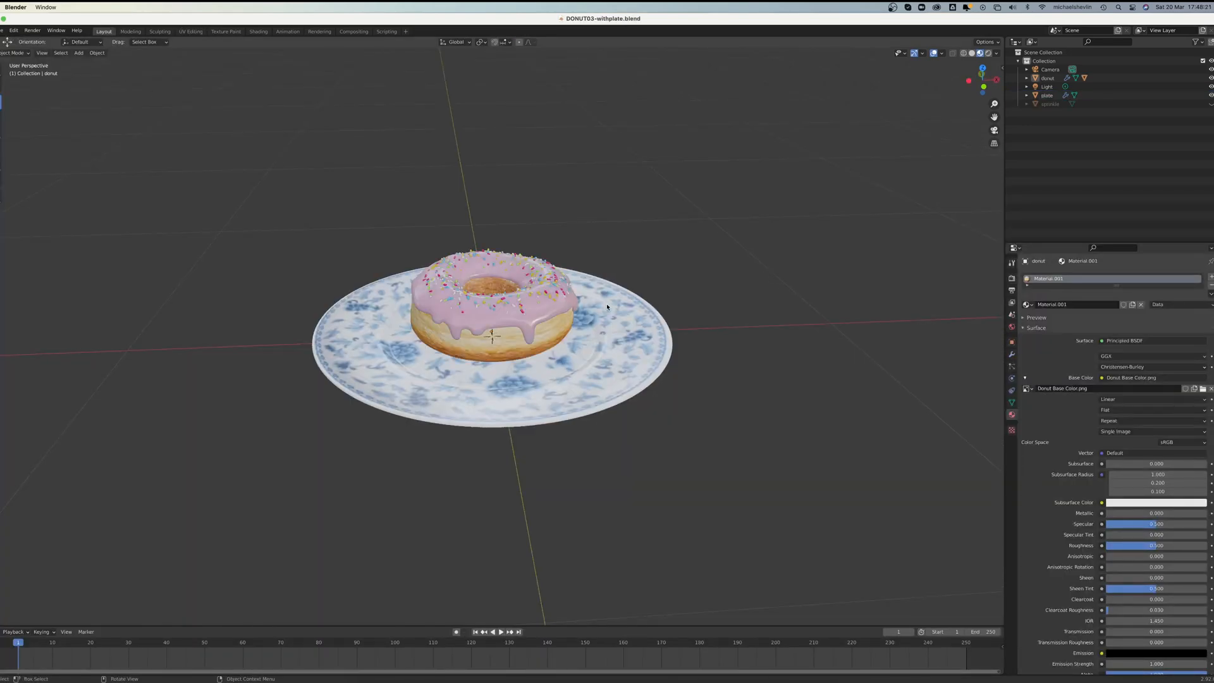
# Step: Start appending and open table.blend in the Donut Folder as the source file
pyautogui.click(3, 30)
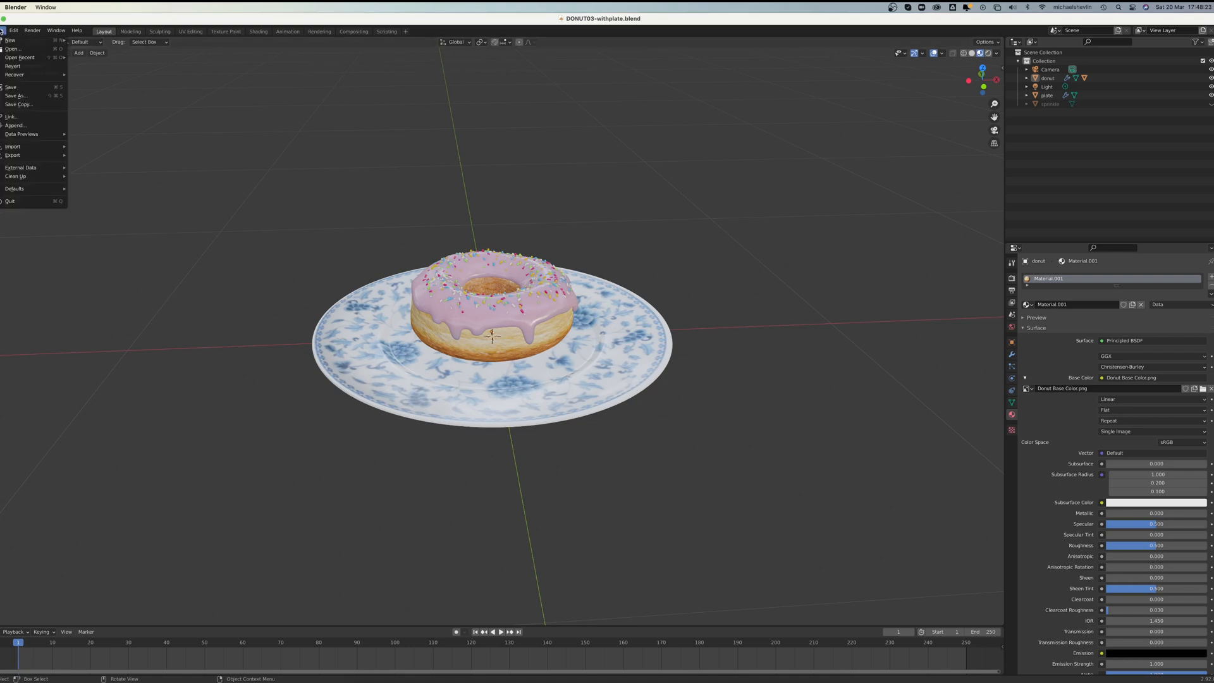
pyautogui.click(31, 125)
pyautogui.click(516, 284)
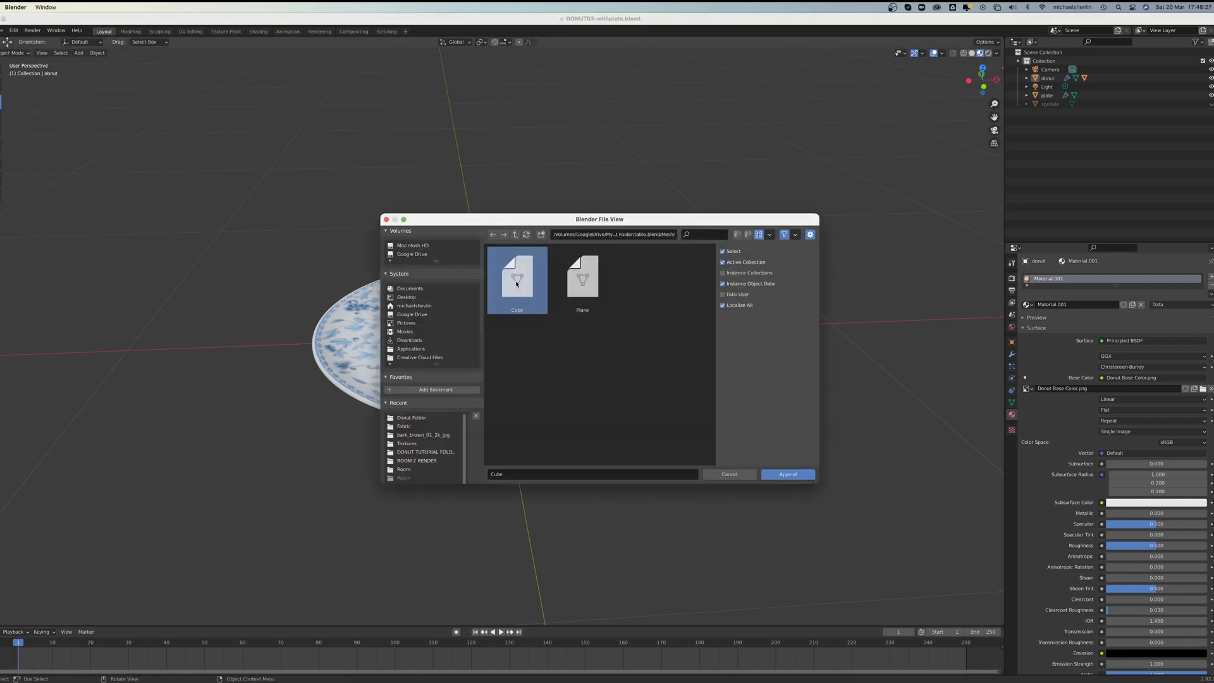
pyautogui.click(493, 235)
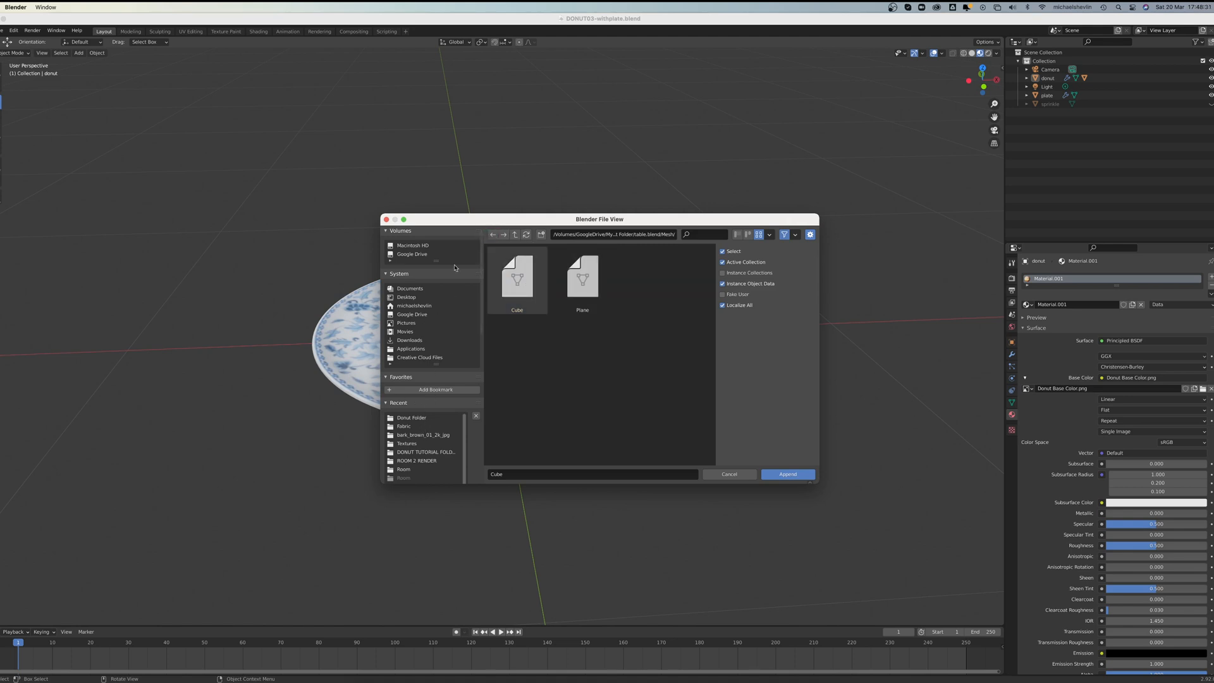
pyautogui.click(515, 238)
pyautogui.click(515, 236)
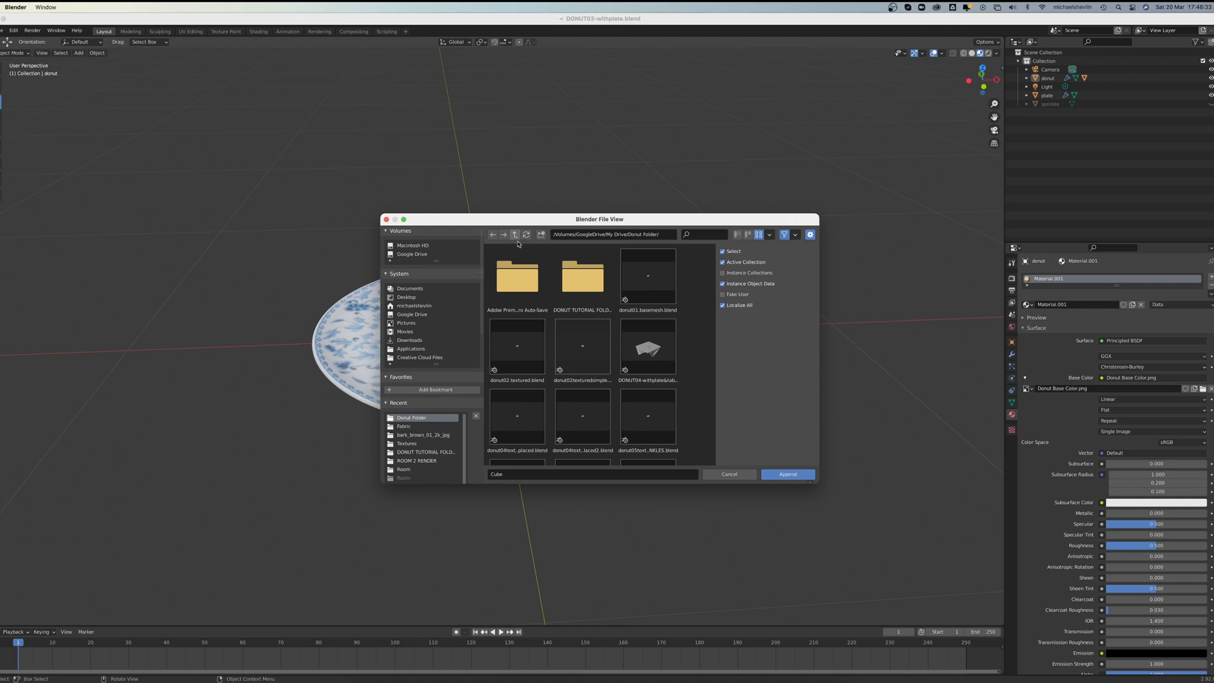
pyautogui.scroll(-4, 672, 336)
pyautogui.click(657, 370)
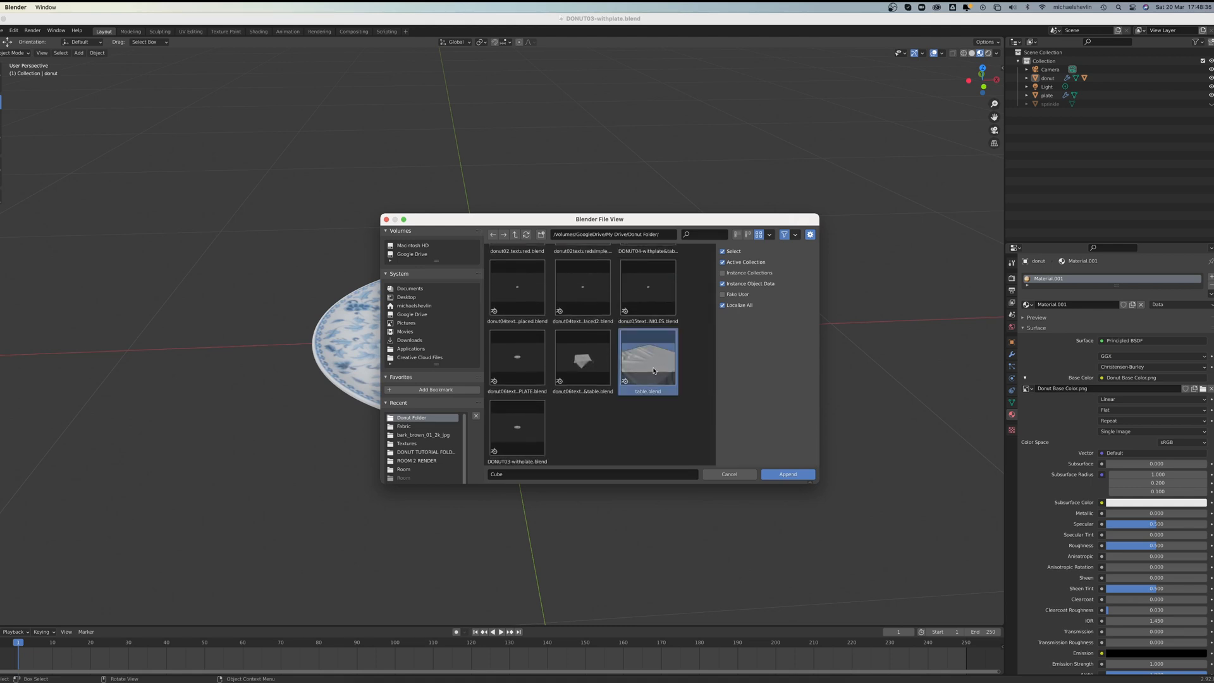
pyautogui.click(786, 478)
# Step: Append the Cube and Plane meshes from the file's Mesh data into the donut scene
pyautogui.scroll(-3, 642, 341)
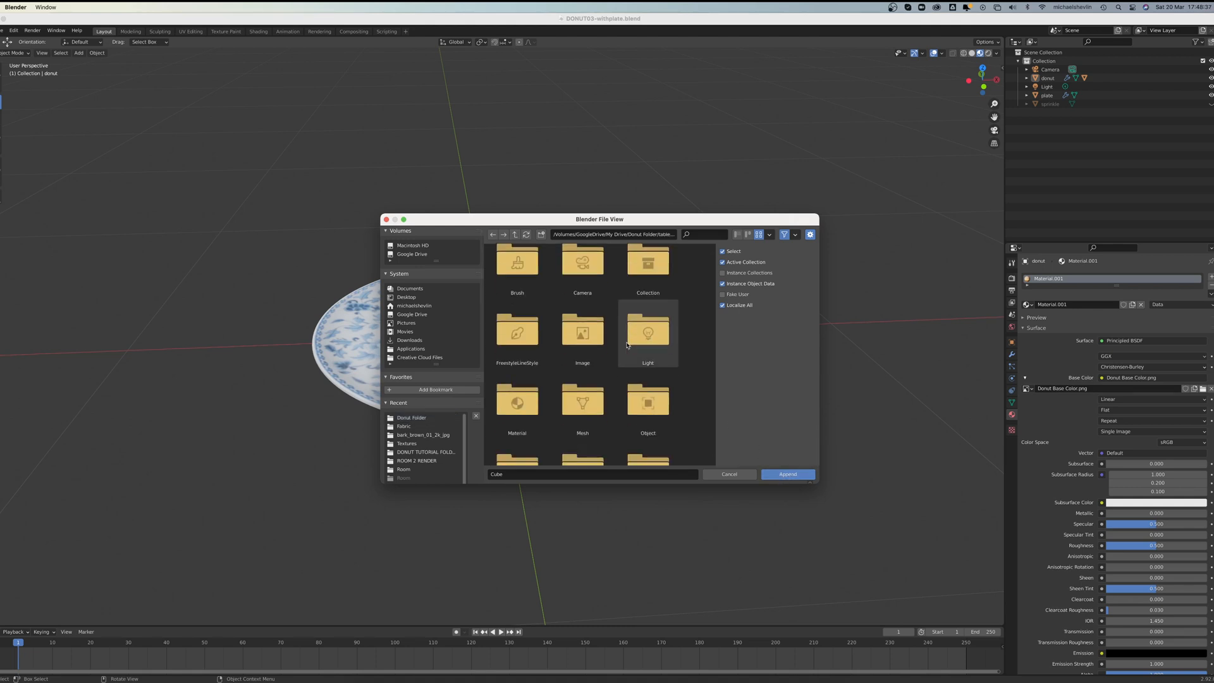
pyautogui.scroll(1, 607, 342)
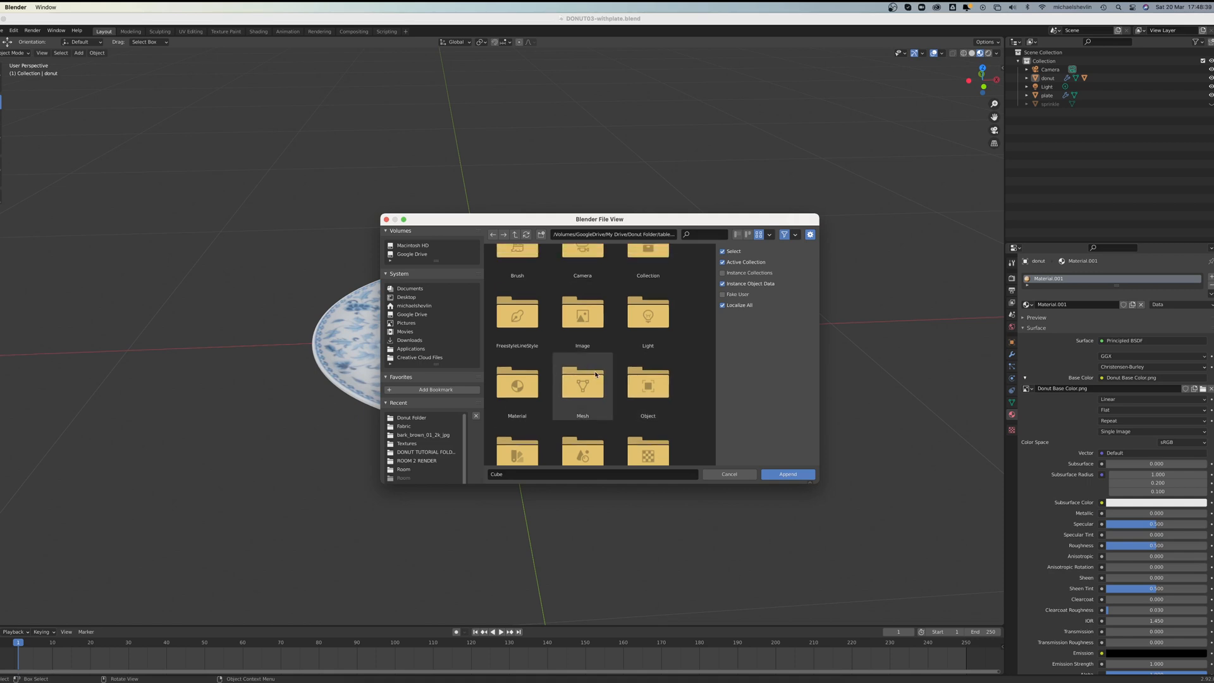
pyautogui.click(591, 394)
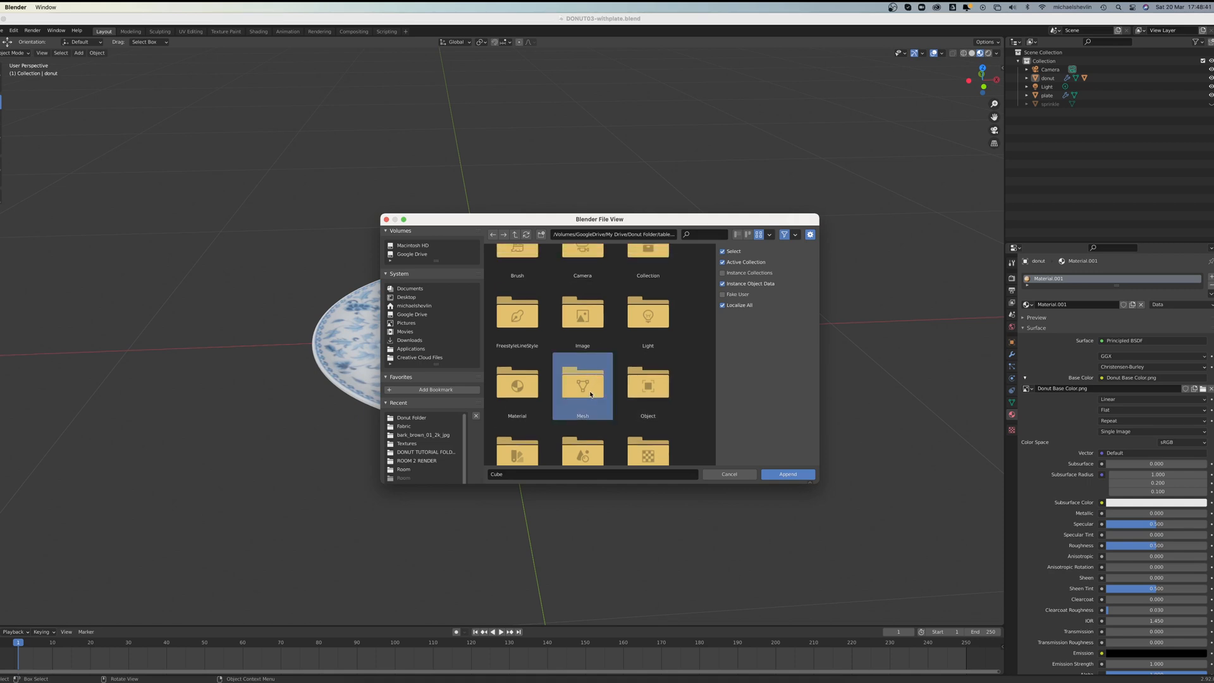
pyautogui.doubleClick(591, 394)
pyautogui.click(517, 278)
pyautogui.keyDown('shift'); pyautogui.click(579, 282); pyautogui.keyUp('shift')
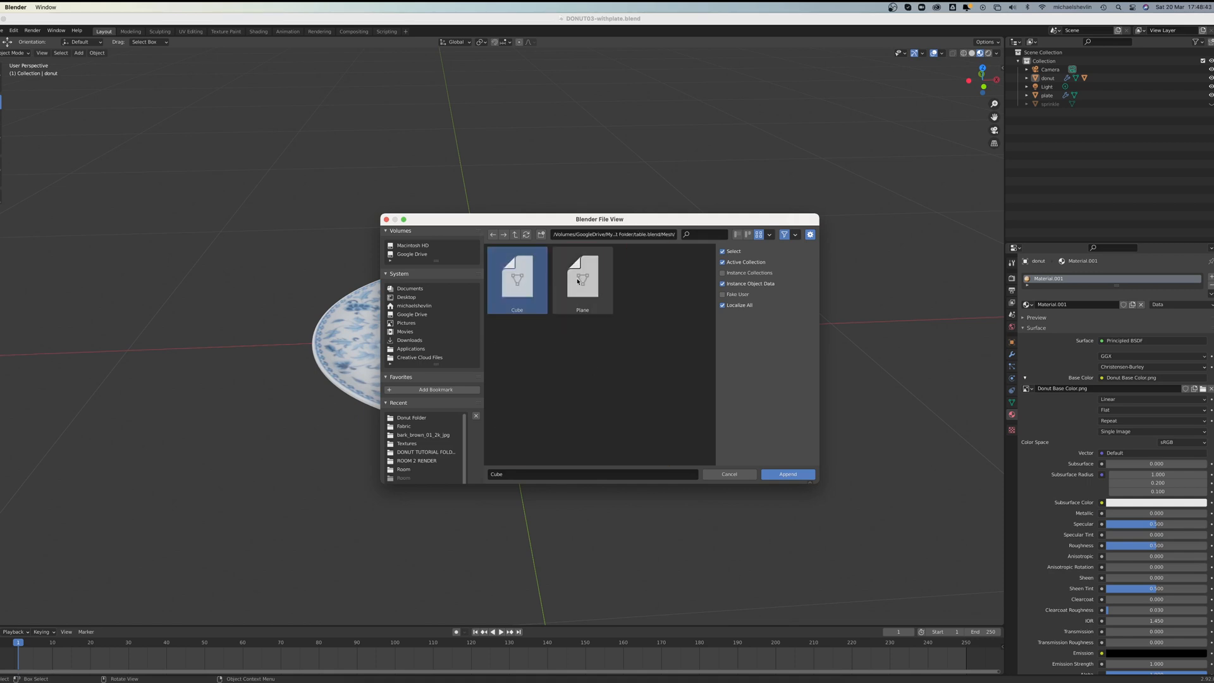
pyautogui.click(788, 473)
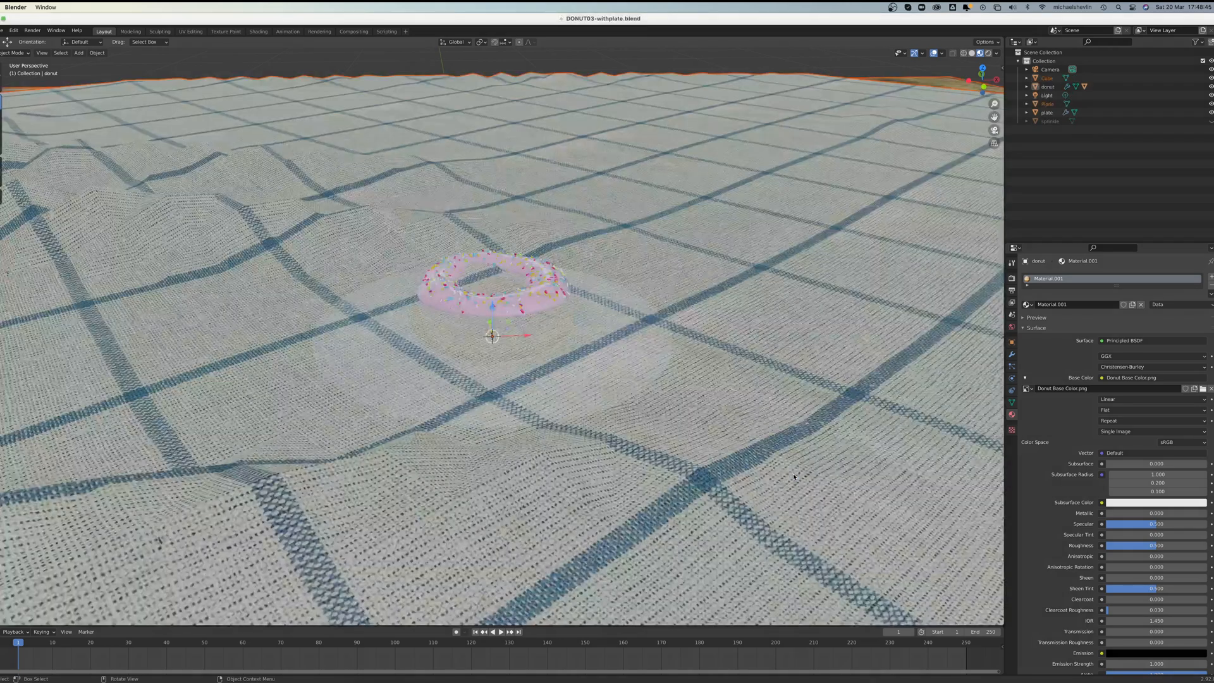
# Step: Scale the appended slab and tablecloth together to 0.3
pyautogui.scroll(-6, 655, 309)
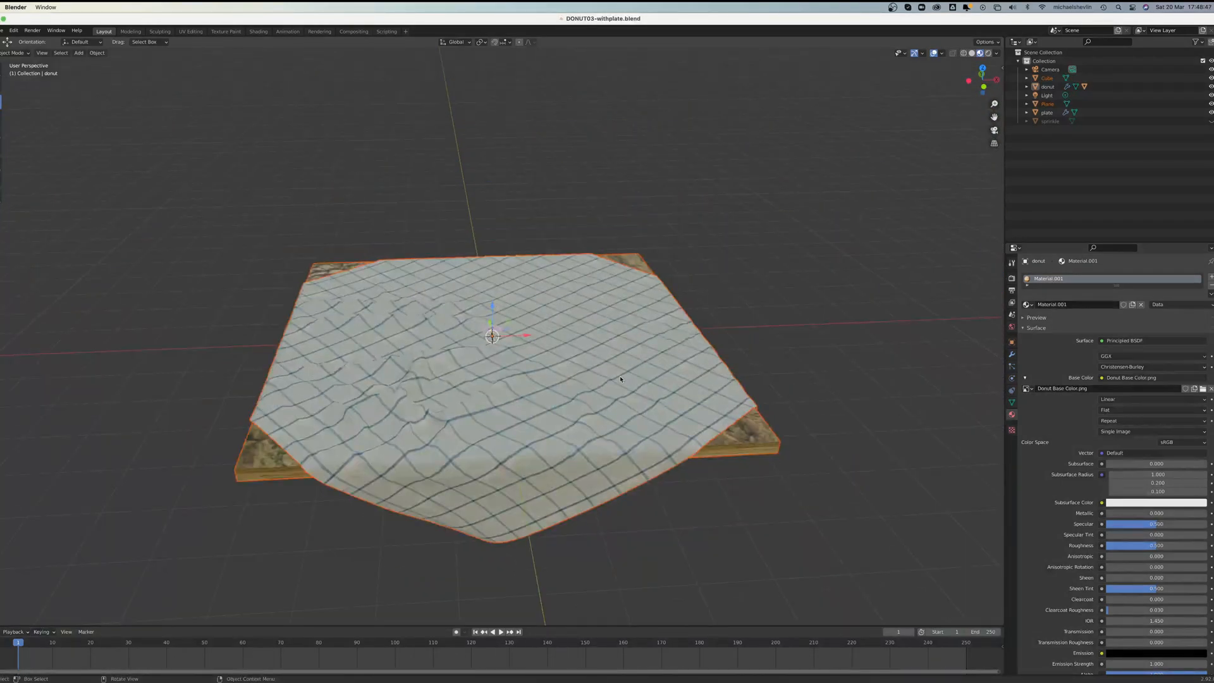
pyautogui.moveTo(620, 379)
pyautogui.mouseDown(button='middle')
pyautogui.moveTo(634, 361)
pyautogui.moveTo(625, 365)
pyautogui.mouseUp(button='middle')
pyautogui.write('s')
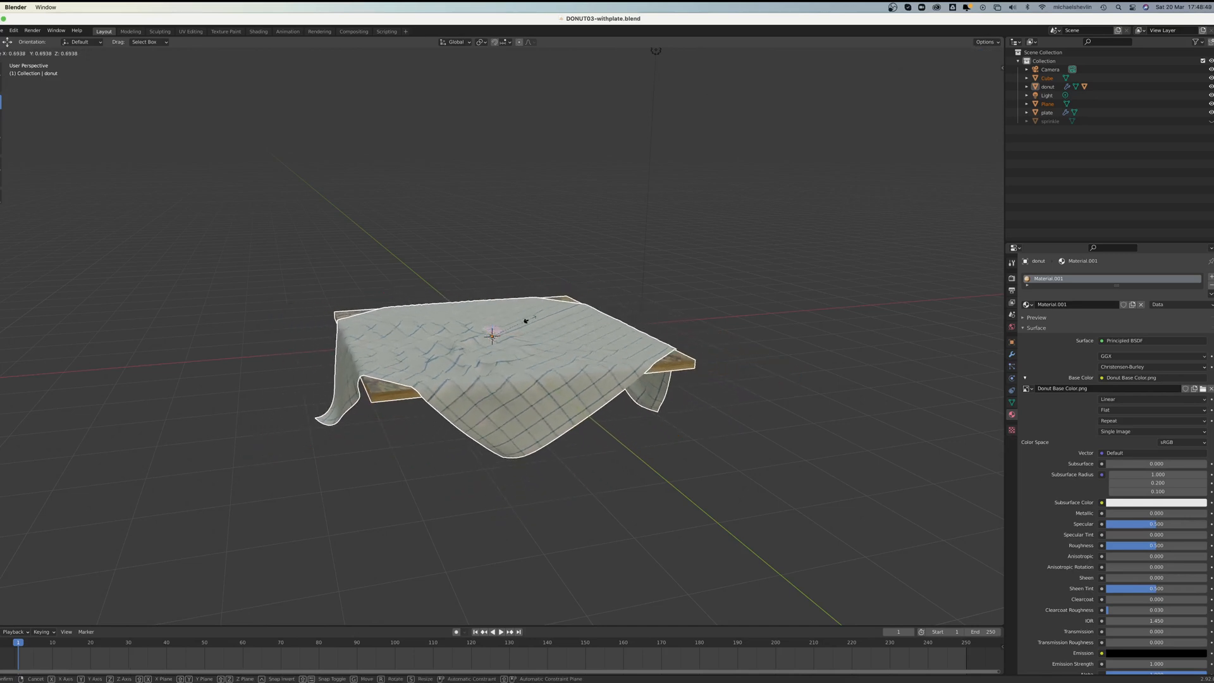
pyautogui.write('.3')
pyautogui.press('Return')
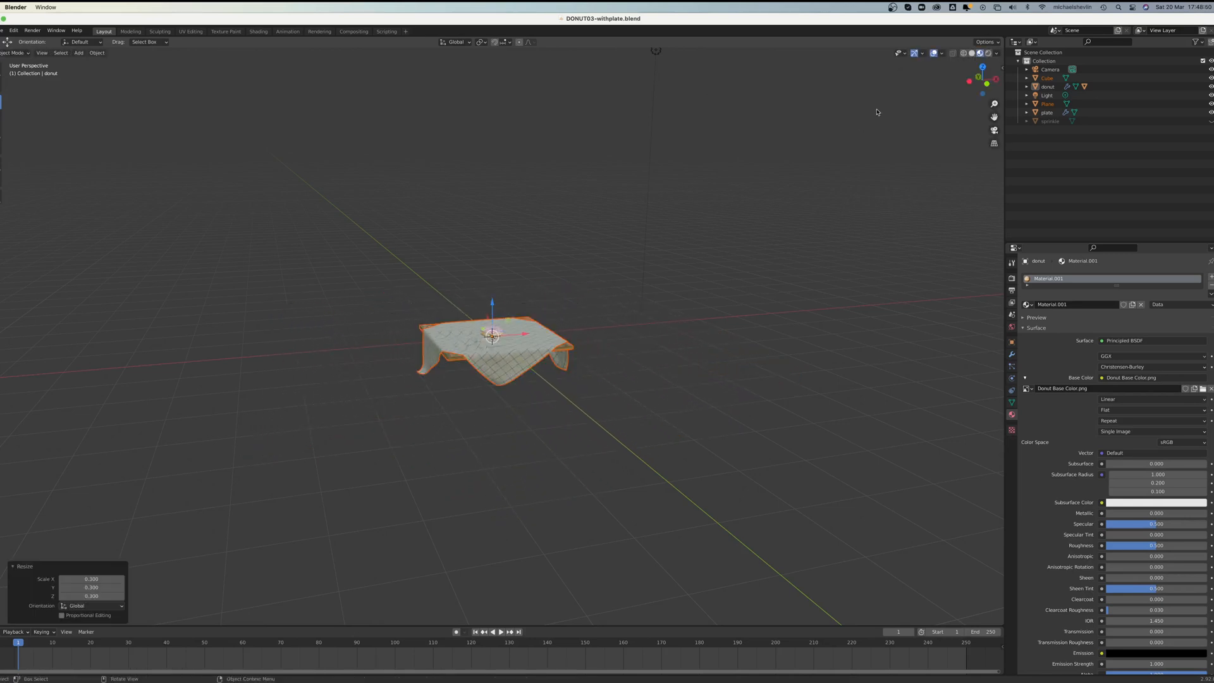
# Step: Lower the slab and tablecloth along Z in the side view so the cloth's surface sits just beneath the plate
pyautogui.click(971, 82)
pyautogui.scroll(6, 546, 264)
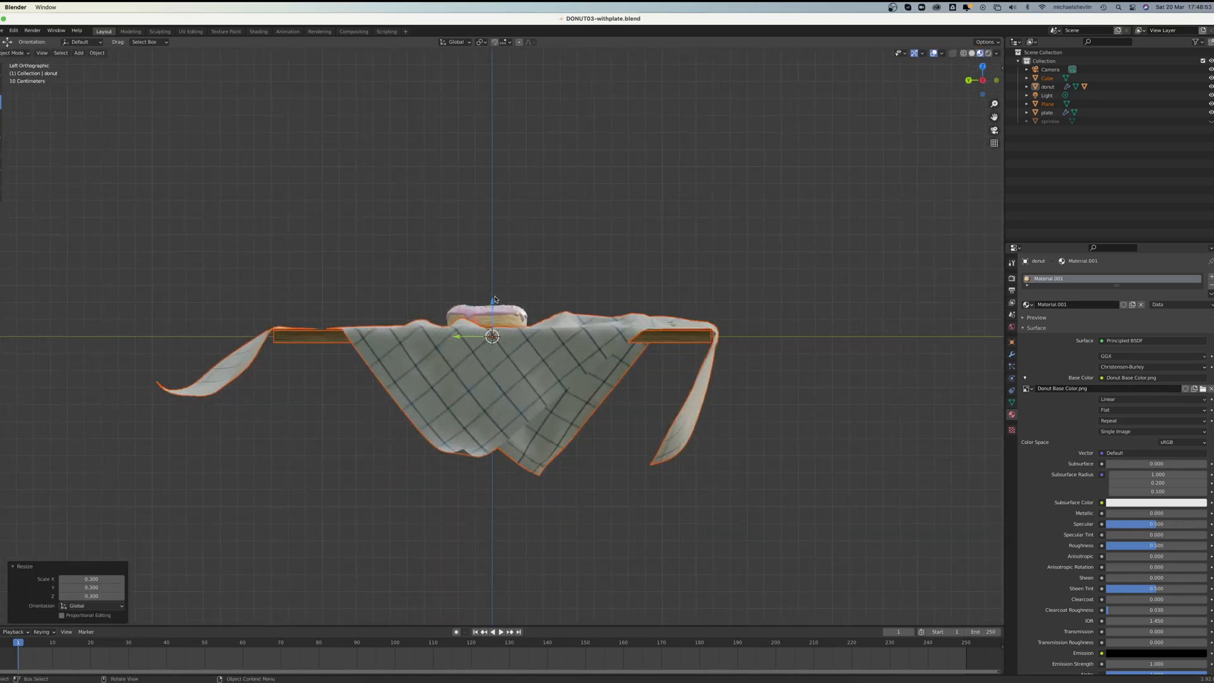
pyautogui.press('g')
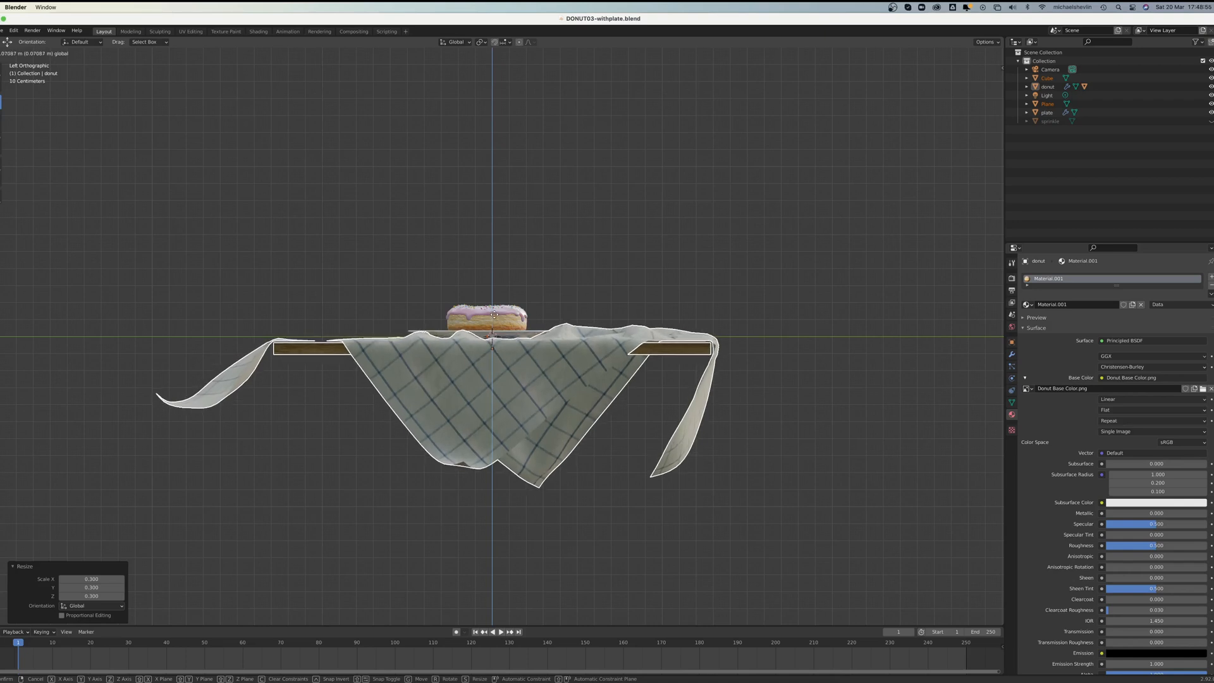
pyautogui.click(494, 323)
pyautogui.moveTo(494, 322); pyautogui.dragTo(524, 319, button='middle')
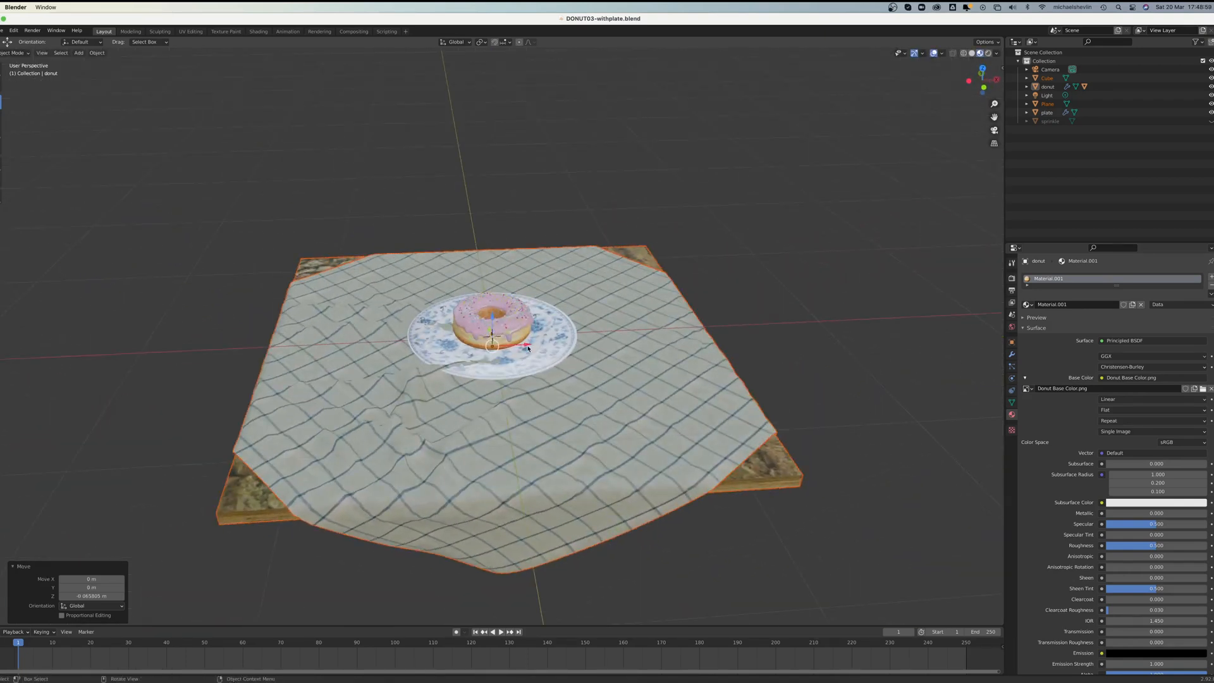
# Step: Shift the slab and tablecloth about -0.32 m along X and about 0.38 m along Y under the plate, and deselect them
pyautogui.moveTo(528, 347); pyautogui.dragTo(471, 356)
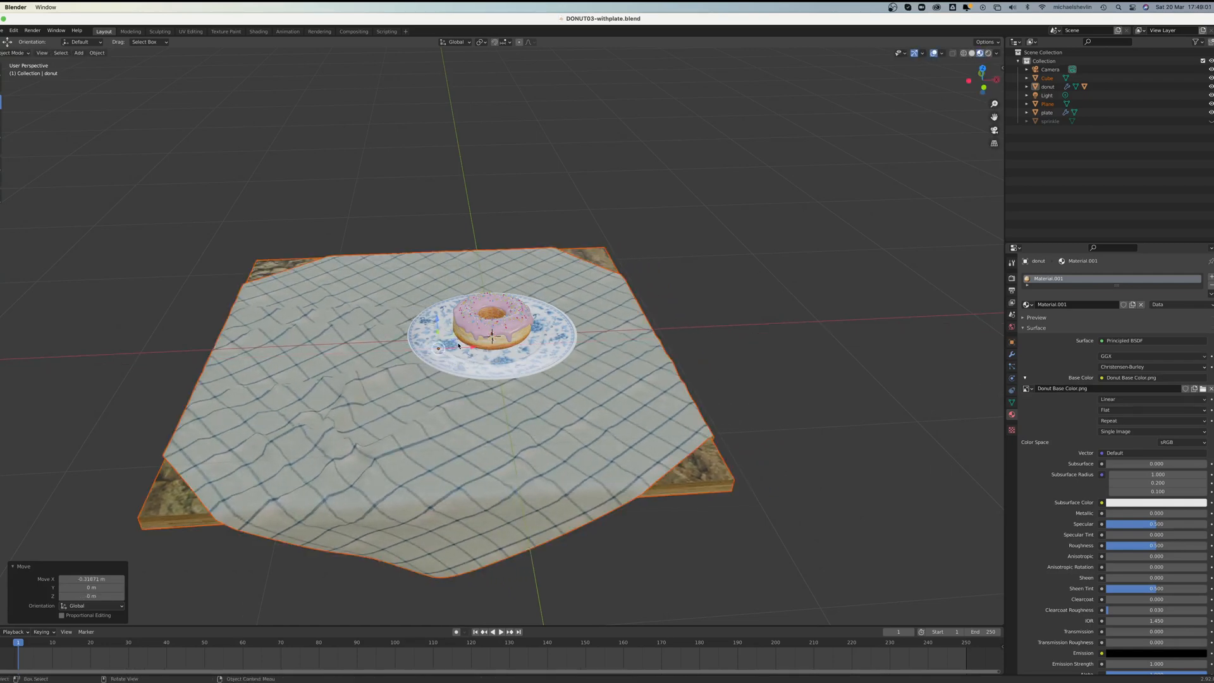
pyautogui.moveTo(459, 345); pyautogui.dragTo(441, 343, button='middle')
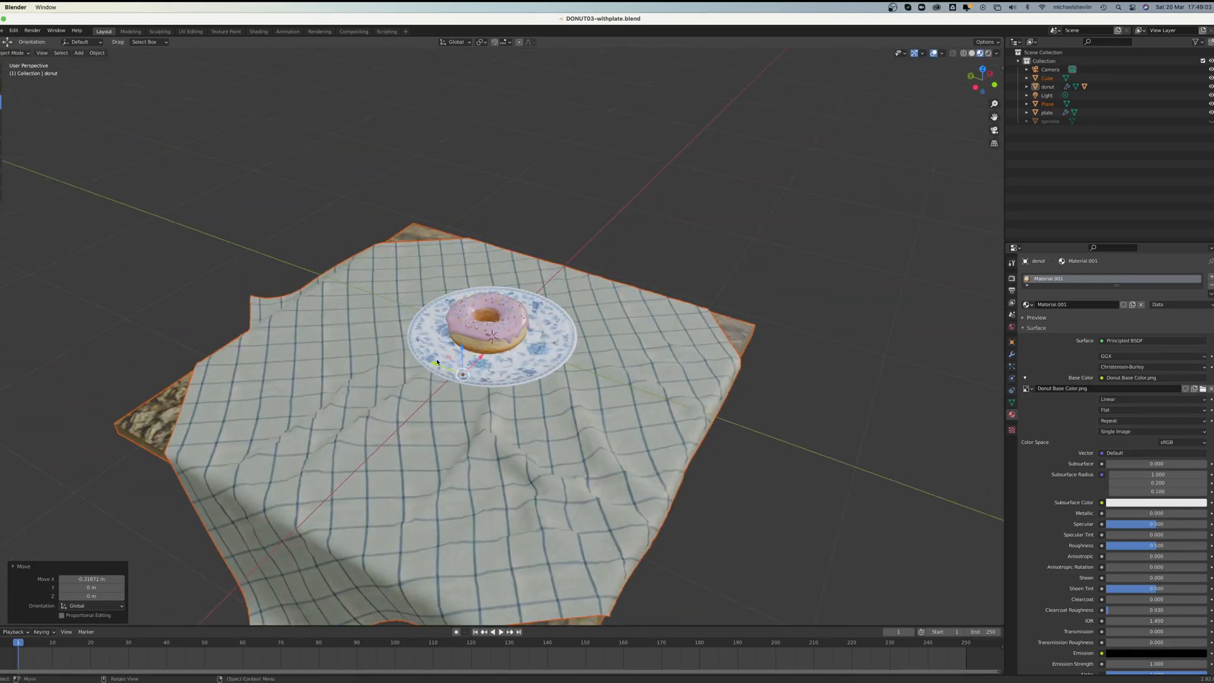
pyautogui.press('g')
pyautogui.press('y')
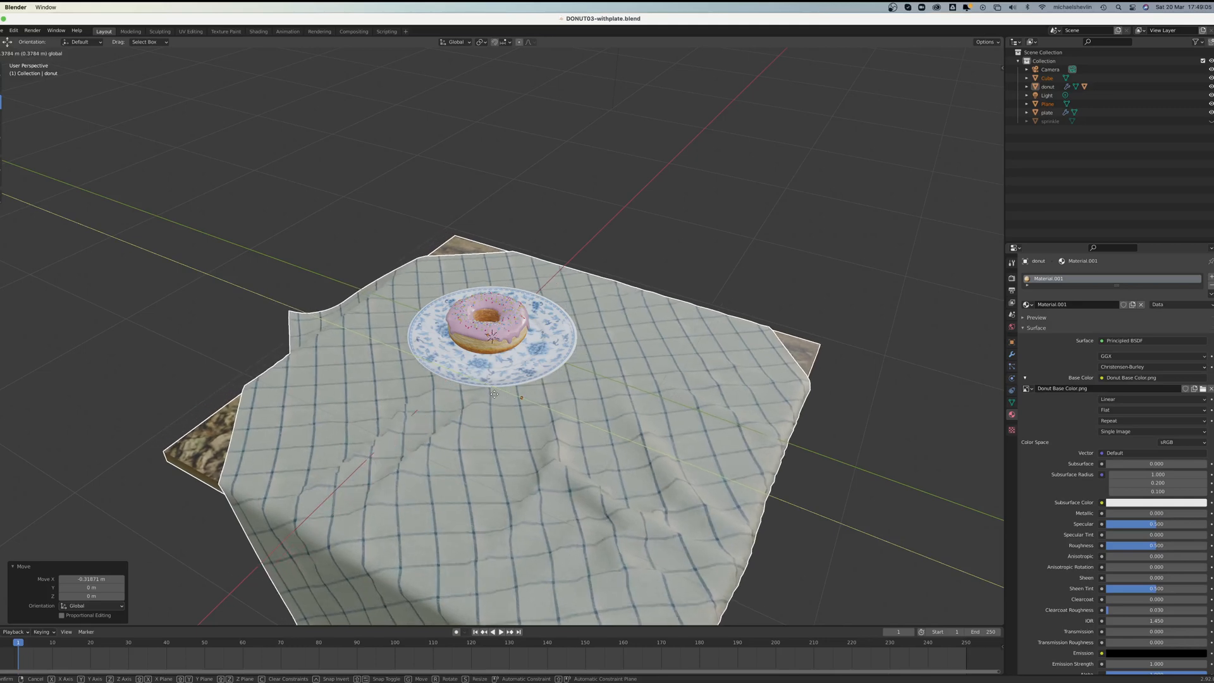
pyautogui.click(495, 394)
pyautogui.moveTo(497, 392); pyautogui.dragTo(655, 378, button='middle')
pyautogui.click(790, 270)
pyautogui.scroll(4, 662, 340)
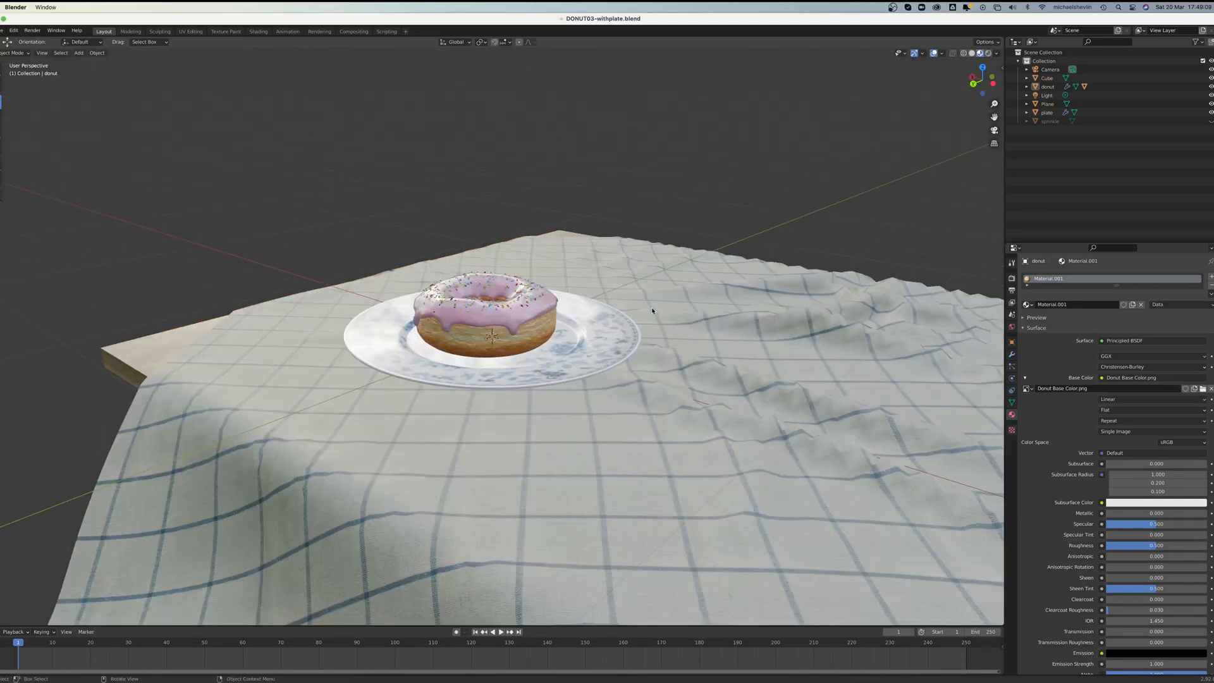
# Step: Add a Subdivision Surface modifier to the tablecloth with 2 viewport levels
pyautogui.click(663, 340)
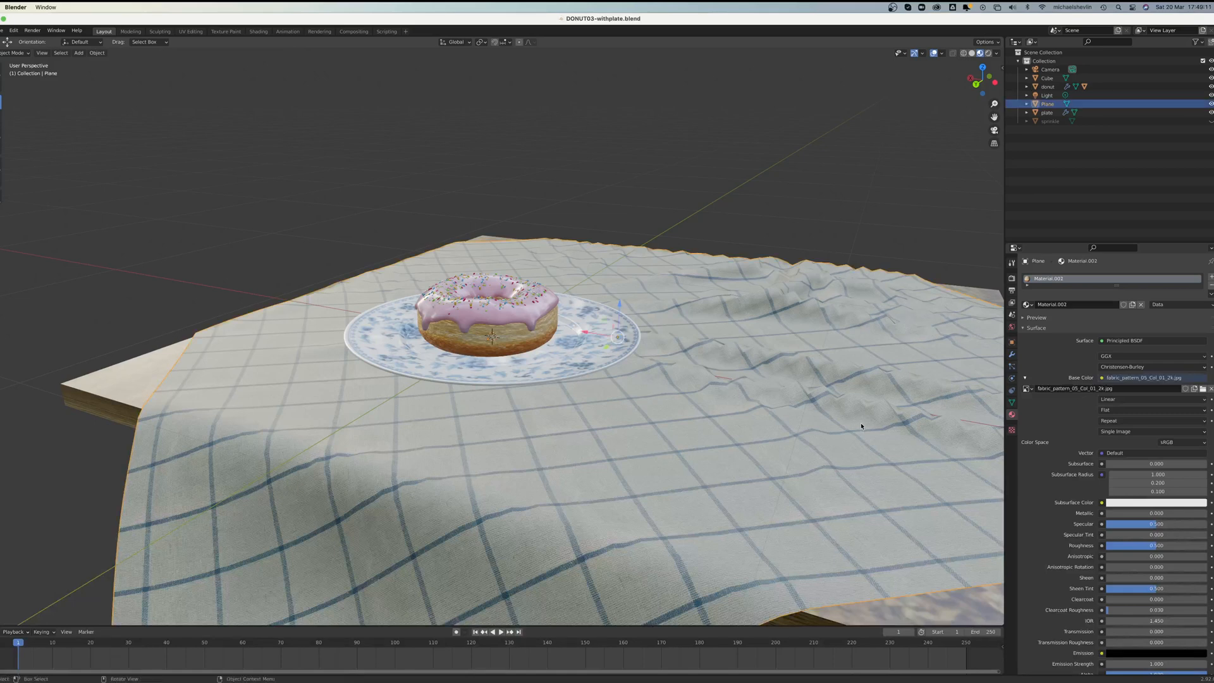
pyautogui.click(1012, 354)
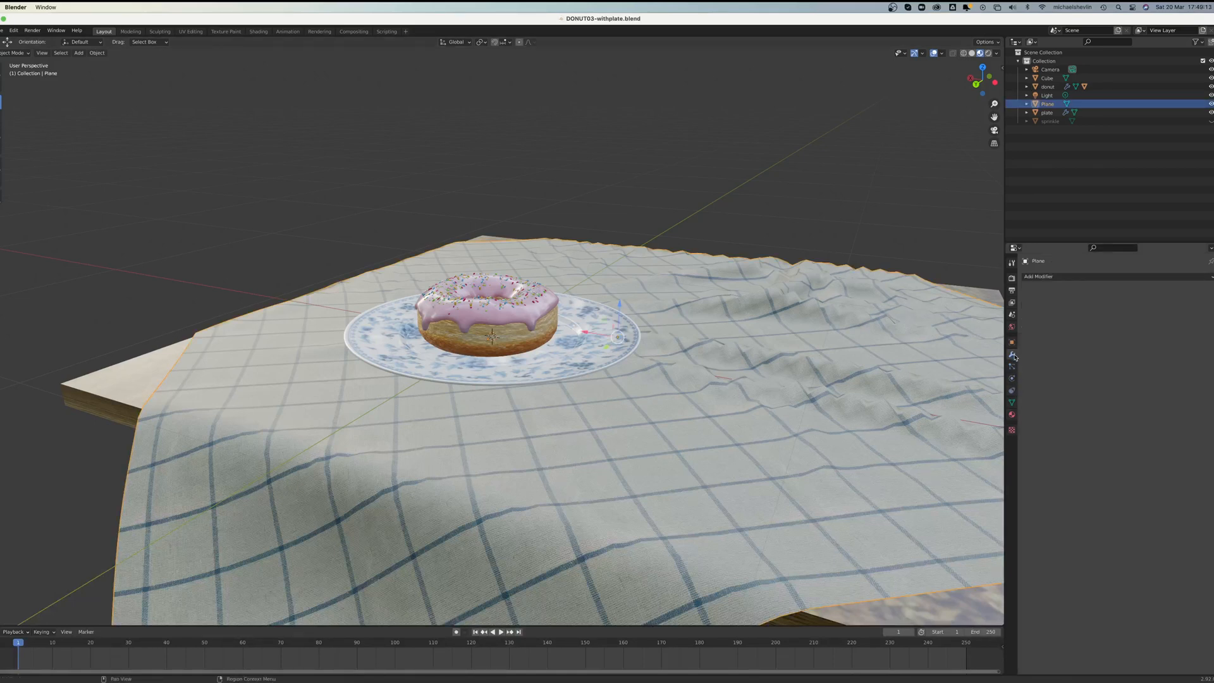
pyautogui.click(1050, 276)
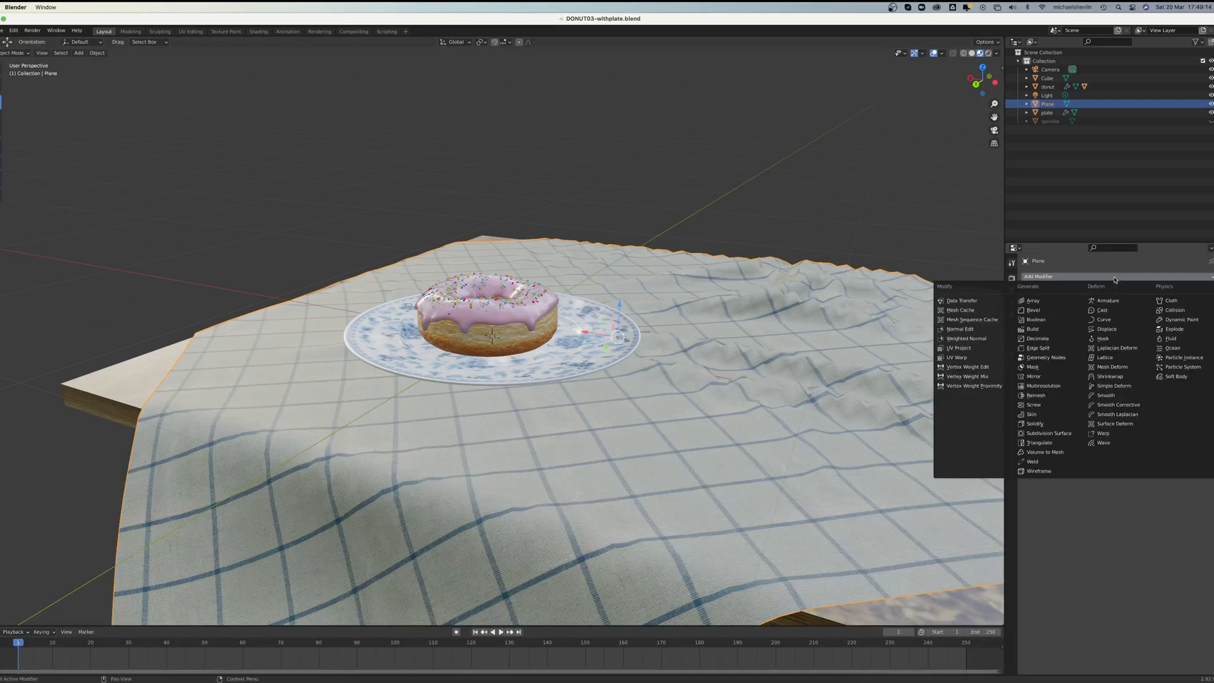
pyautogui.click(1050, 434)
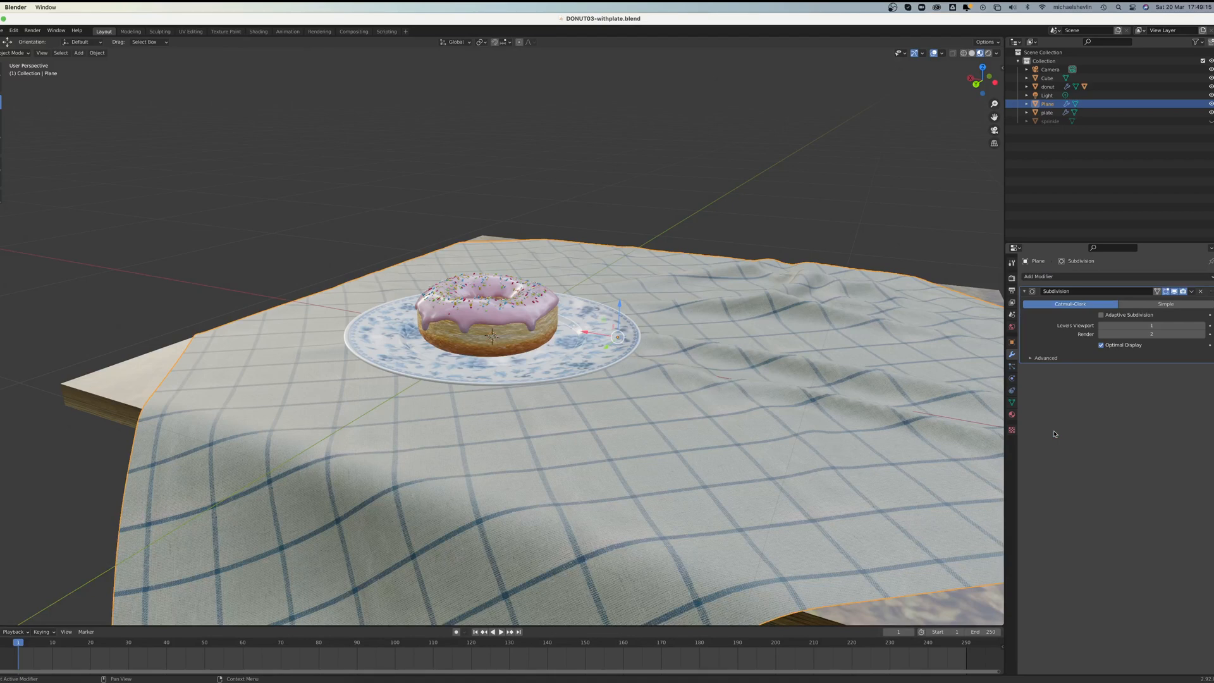
pyautogui.click(1202, 326)
# Step: In Edit Mode, lower the cloth's outward-flaring corner about 0.09 m with smooth proportional editing at a size of about 0.65
pyautogui.scroll(-4, 711, 399)
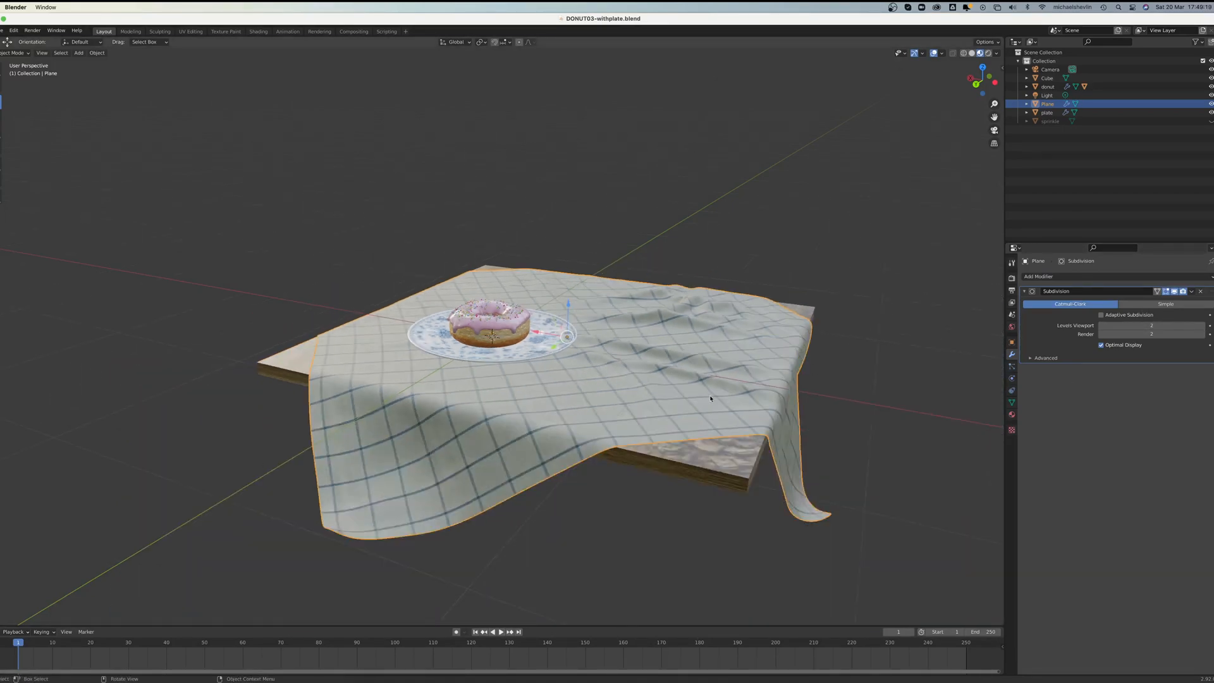
pyautogui.moveTo(710, 398); pyautogui.dragTo(674, 392, button='middle')
pyautogui.press('Tab')
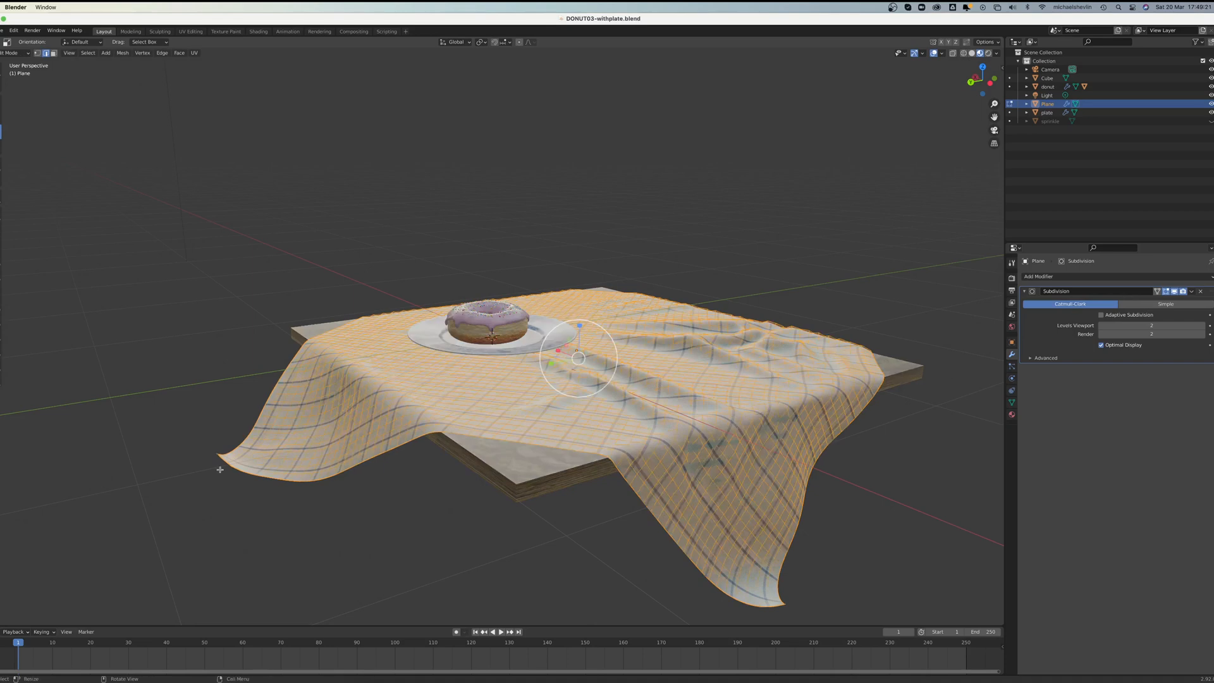
pyautogui.click(226, 463)
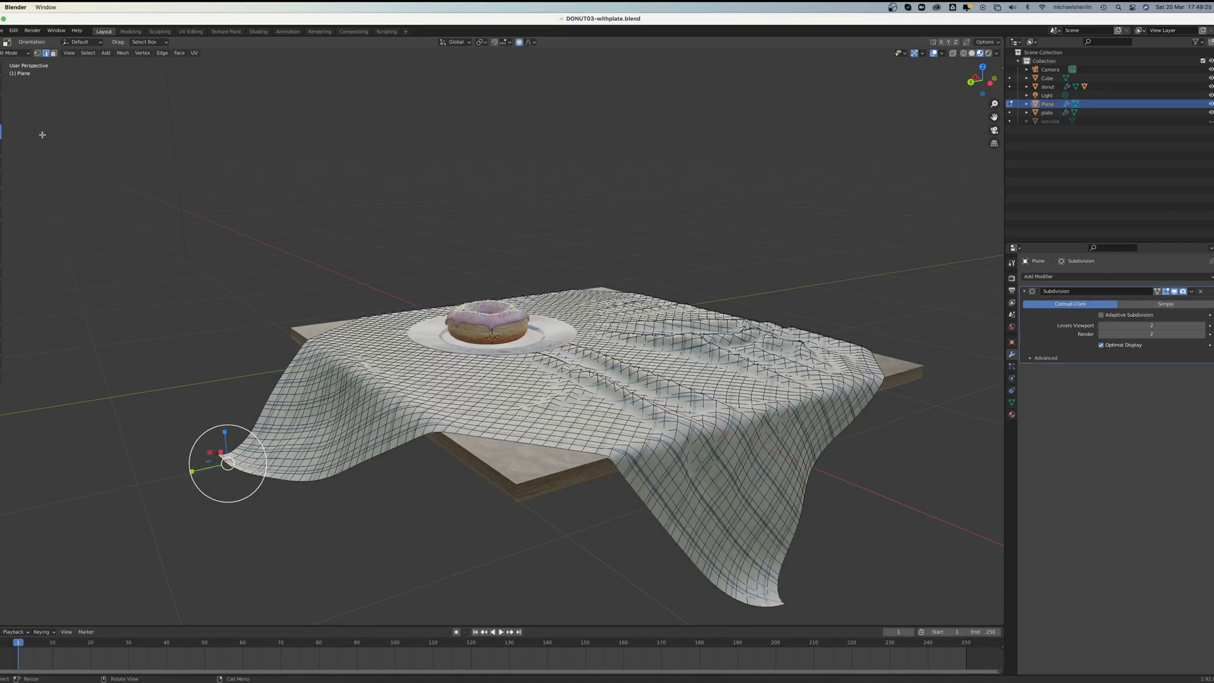
pyautogui.click(0, 101)
pyautogui.moveTo(221, 433); pyautogui.dragTo(223, 452)
pyautogui.moveTo(89, 596)
pyautogui.mouseDown()
pyautogui.moveTo(136, 597)
pyautogui.moveTo(92, 596)
pyautogui.mouseUp()
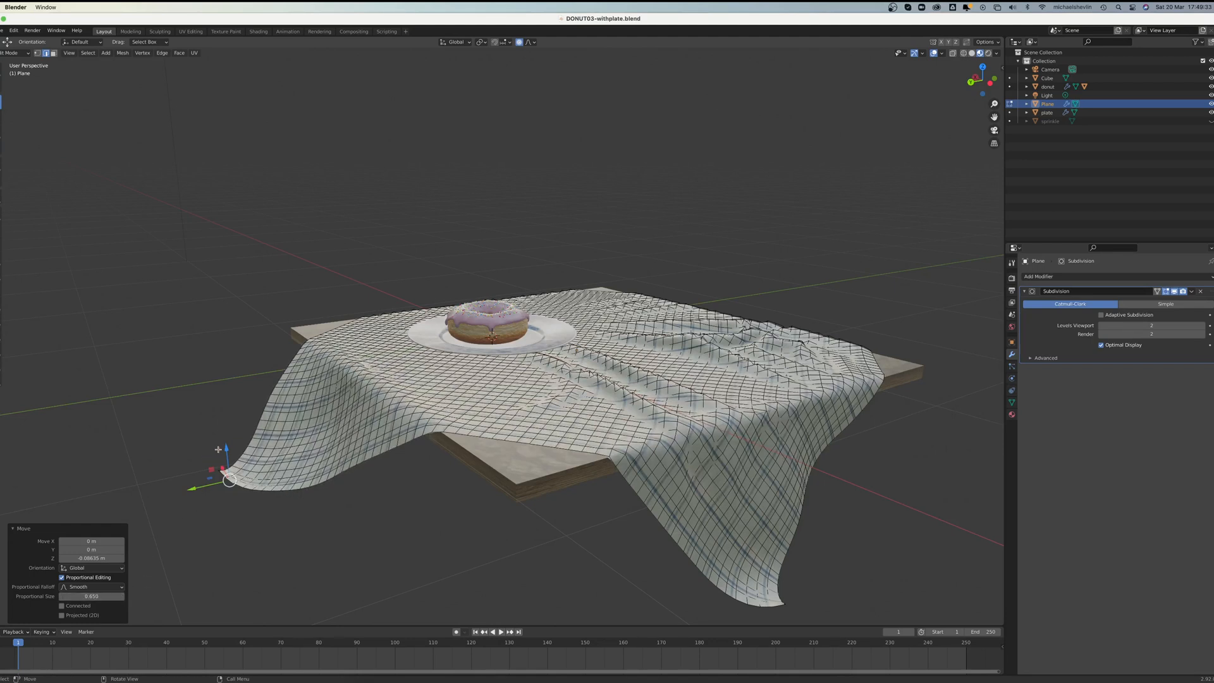
# Step: Pull the same cloth corner farther down and about 0.27 m along Y toward the table, and return to Object Mode
pyautogui.moveTo(222, 450); pyautogui.dragTo(255, 520)
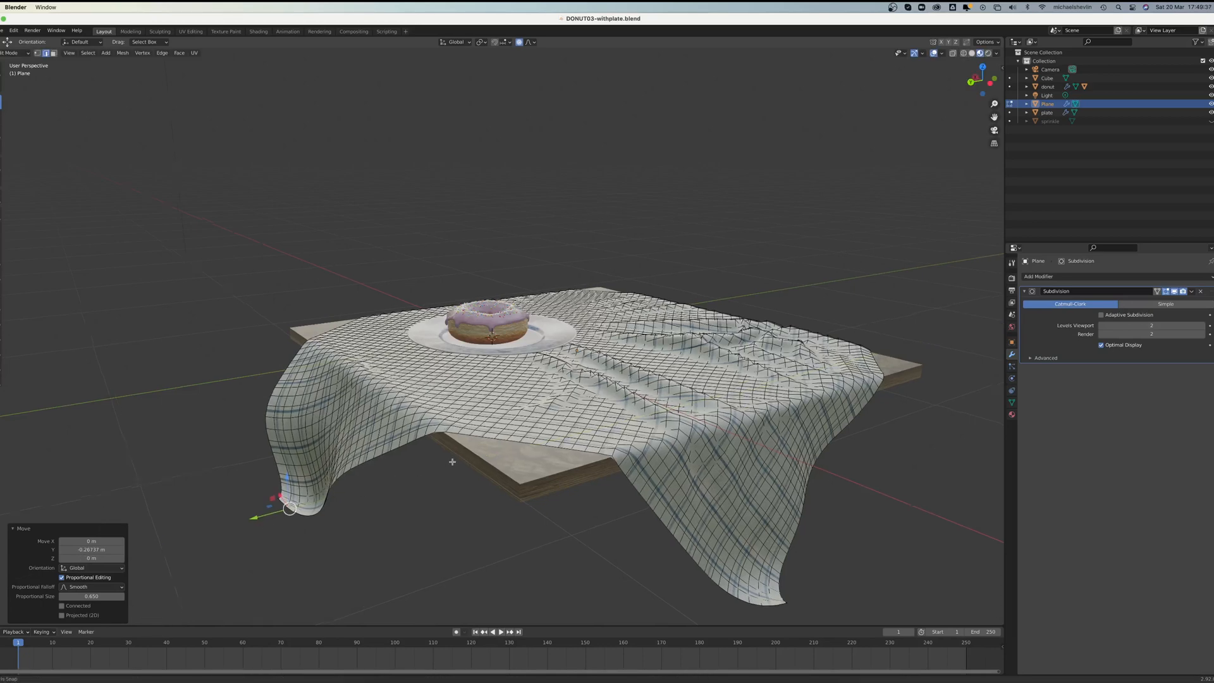
pyautogui.moveTo(452, 462); pyautogui.dragTo(444, 463, button='middle')
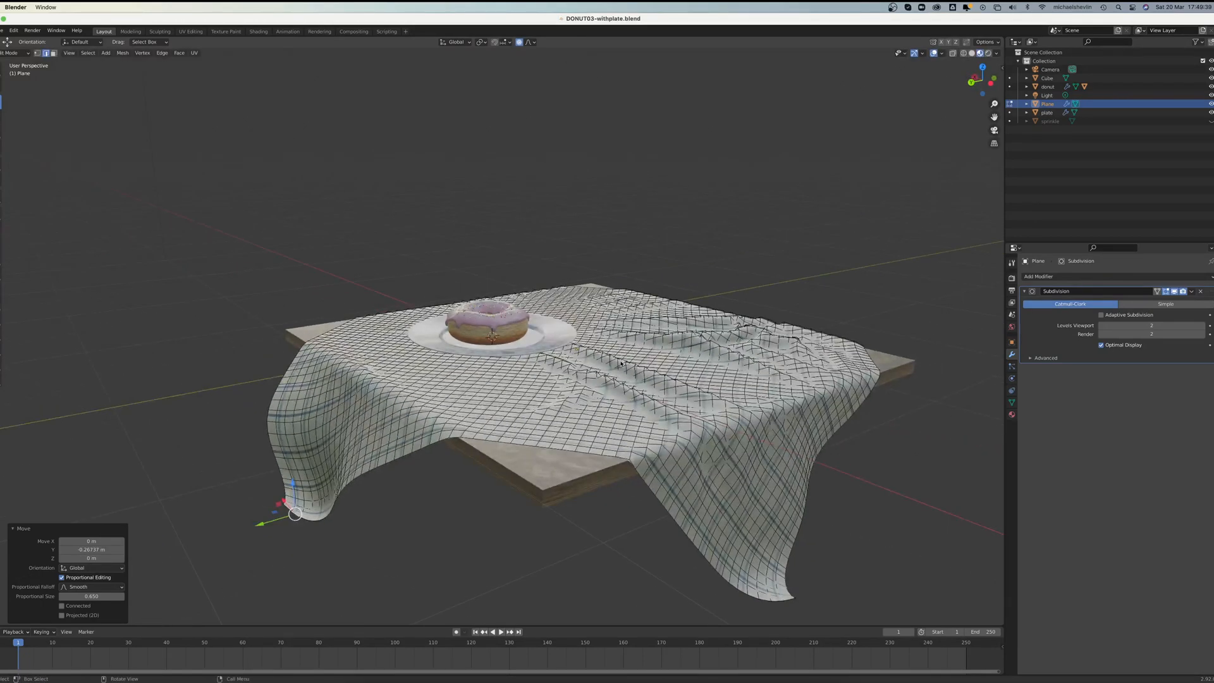
pyautogui.press('Tab')
# Step: Inspect the cloth around the donut plate up close and from the front, and show the scene in Rendered shading
pyautogui.scroll(6, 544, 357)
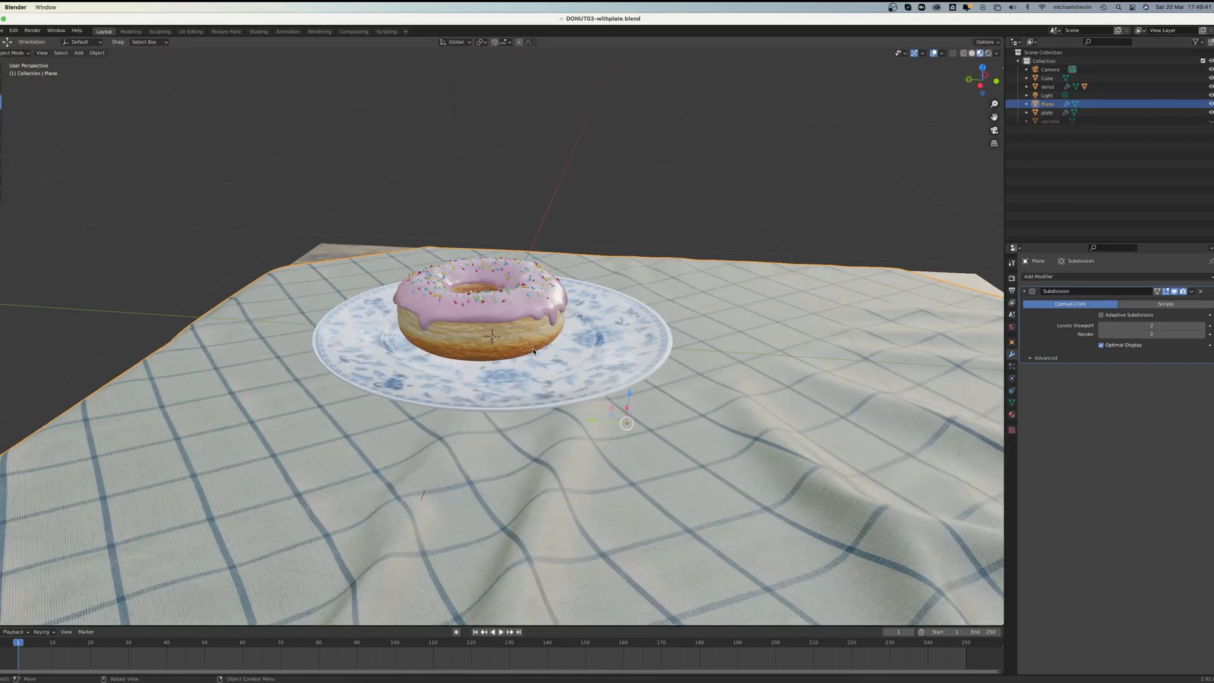
pyautogui.scroll(-5, 533, 351)
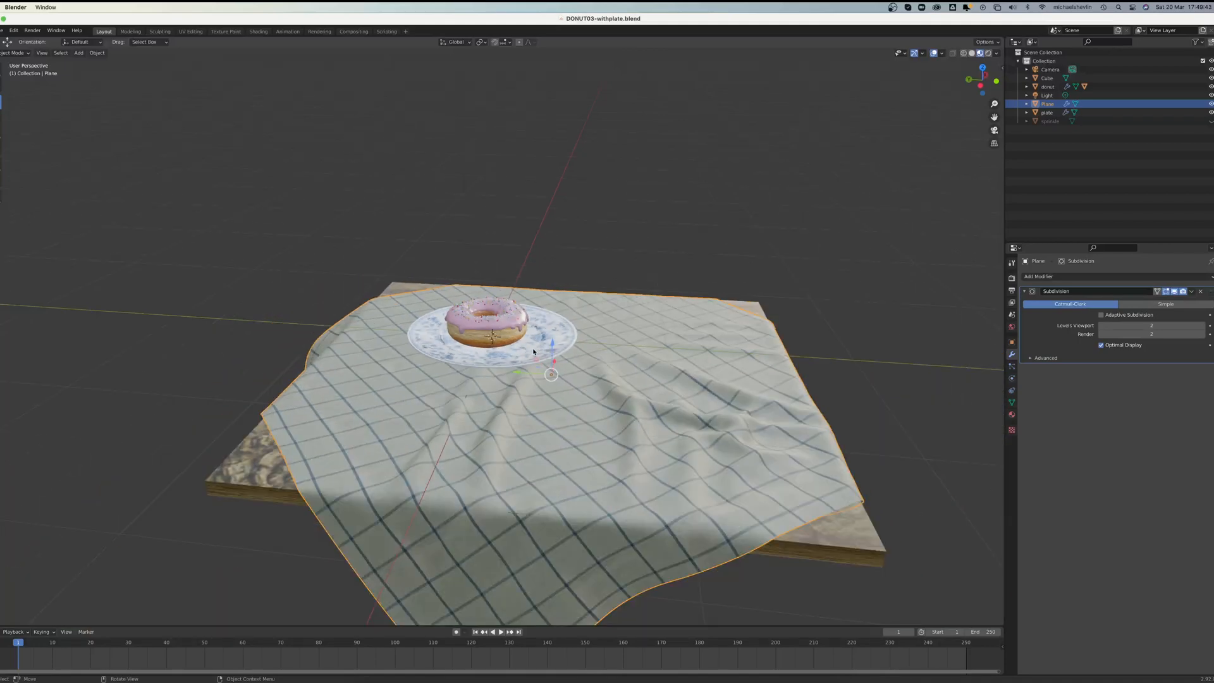
pyautogui.moveTo(587, 340); pyautogui.dragTo(597, 335, button='middle')
pyautogui.click(989, 52)
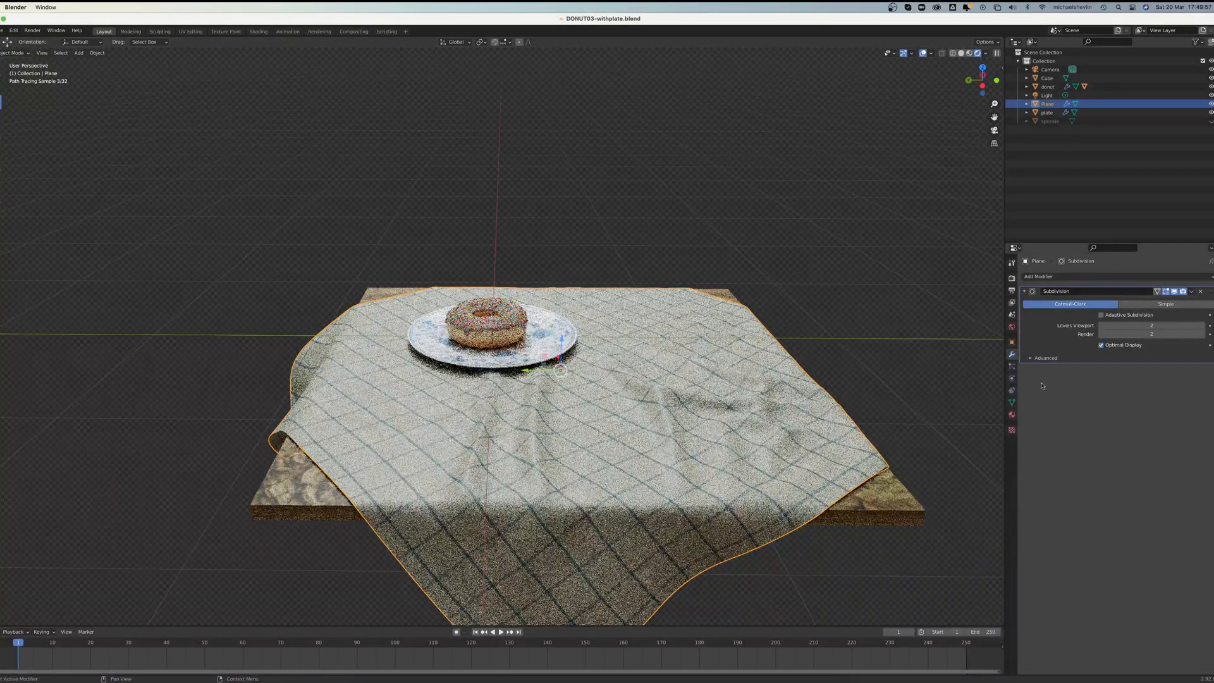
# Step: Set the tablecloth material's Roughness to about 0.84 and save the scene
pyautogui.click(1012, 415)
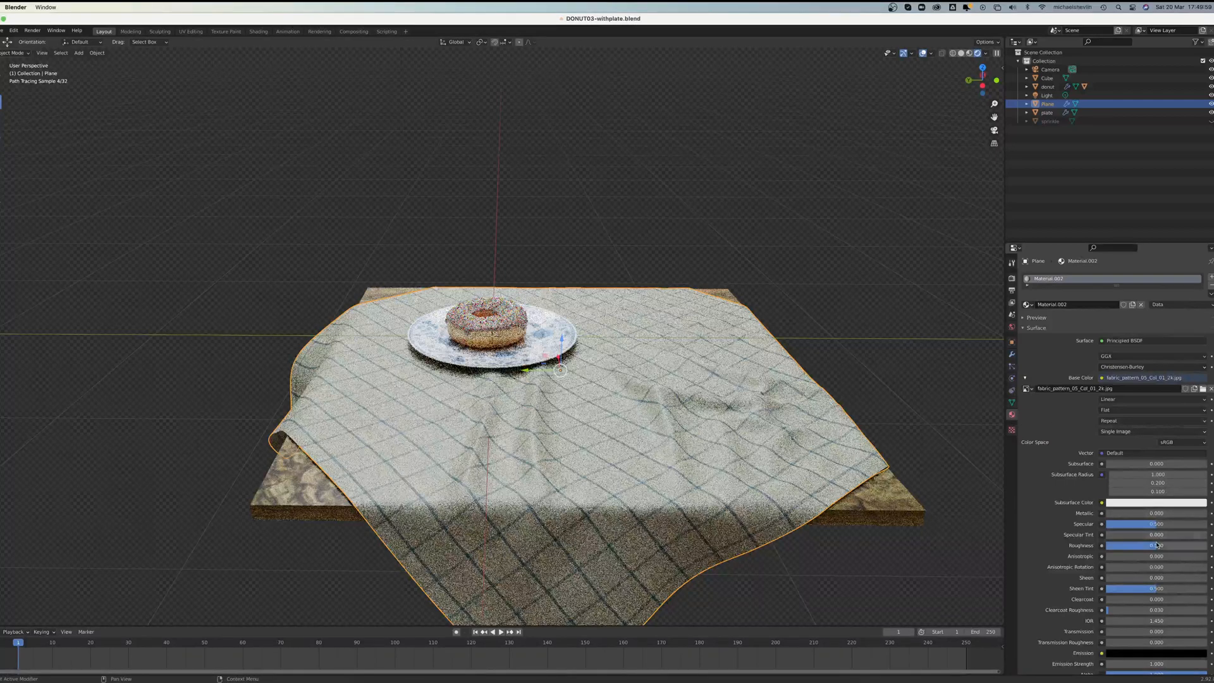
pyautogui.moveTo(1155, 545); pyautogui.dragTo(1191, 545)
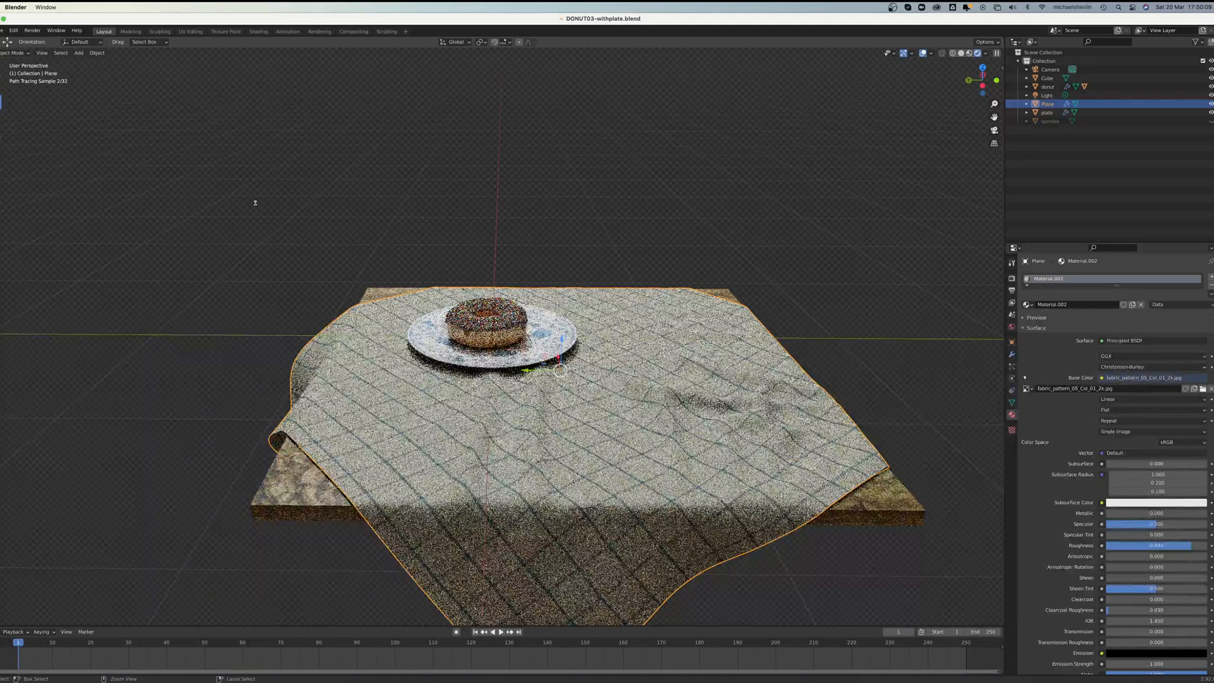
pyautogui.hotkey('ctrl', 's')
pyautogui.click(893, 8)
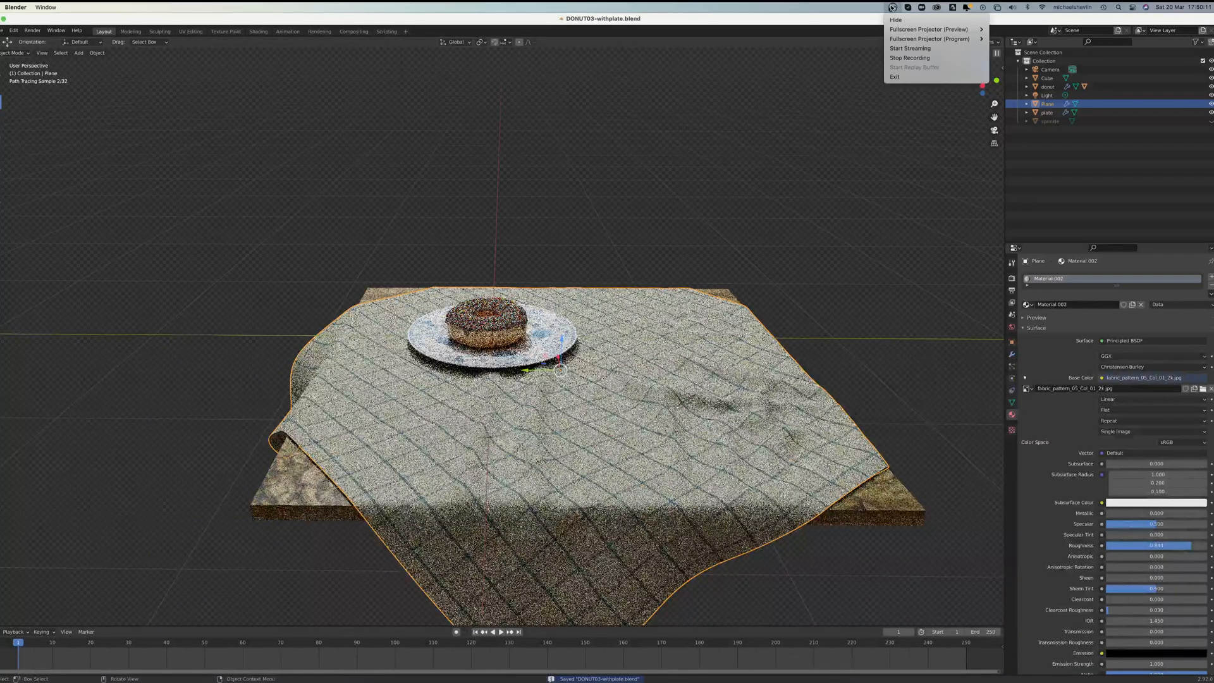